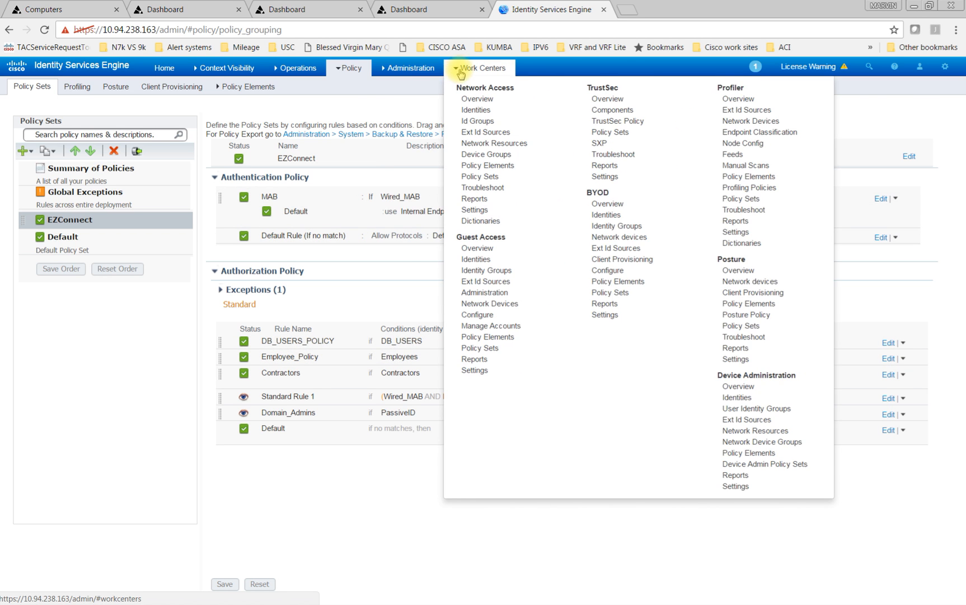
# - Open the AD Domain Controllers list under PassiveID administration to check the domain controller's connection
pyautogui.moveTo(416, 74)
pyautogui.moveTo(269, 90)
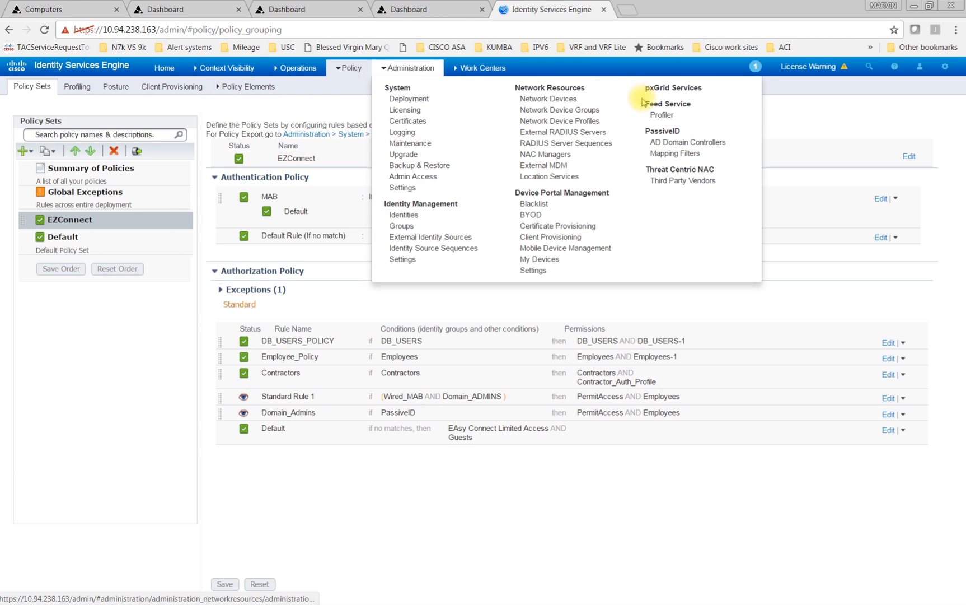
pyautogui.click(664, 143)
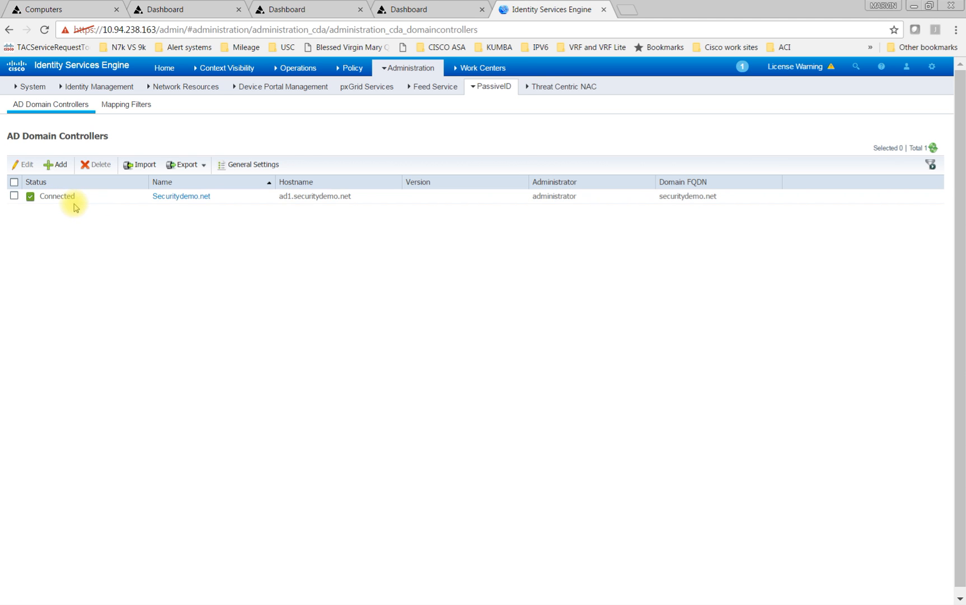
# - Open the RADIUS Live Logs and examine the identity, IP address and network device columns, dismissing the chat notification
pyautogui.click(294, 68)
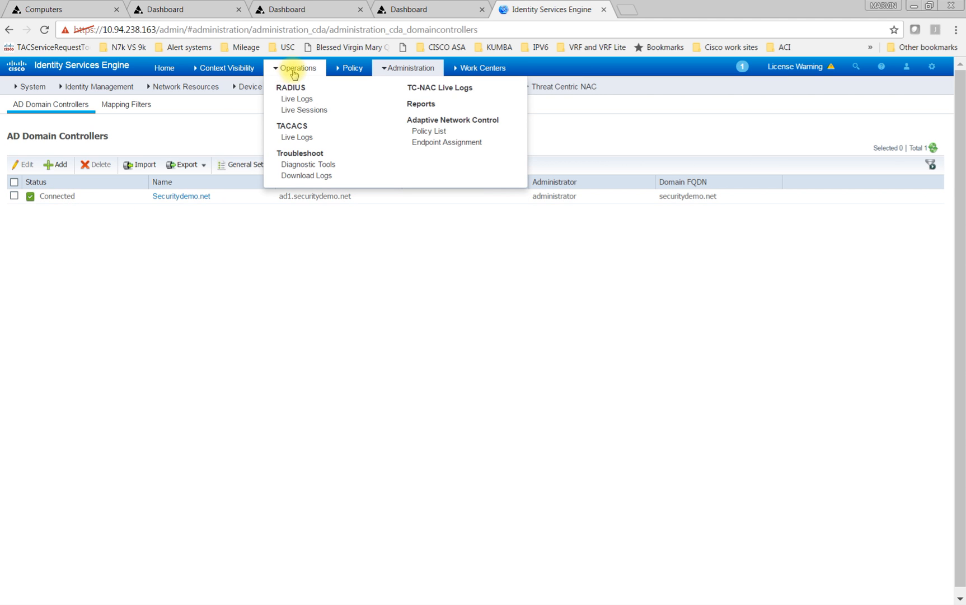
pyautogui.click(298, 101)
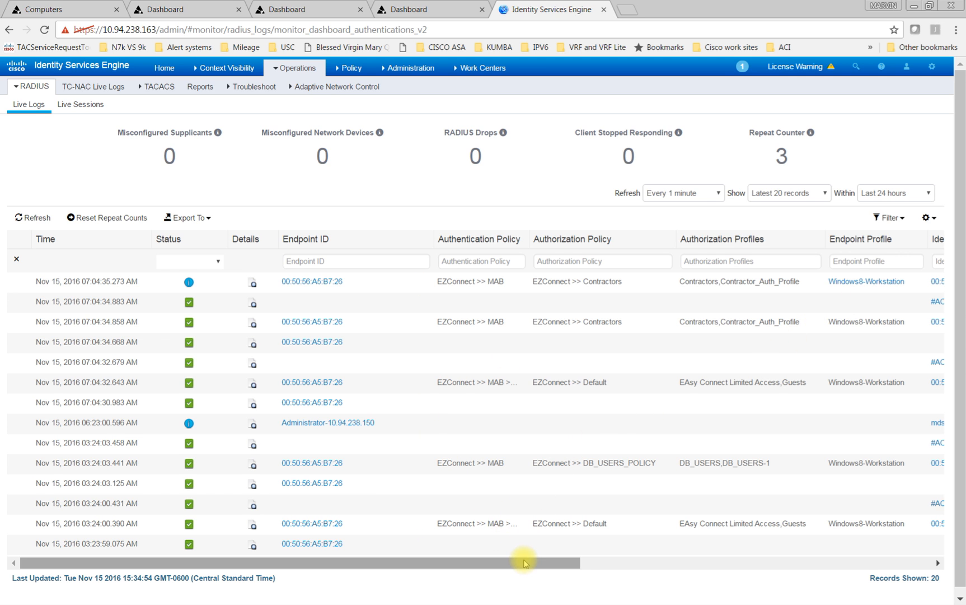
pyautogui.moveTo(523, 564); pyautogui.dragTo(707, 553)
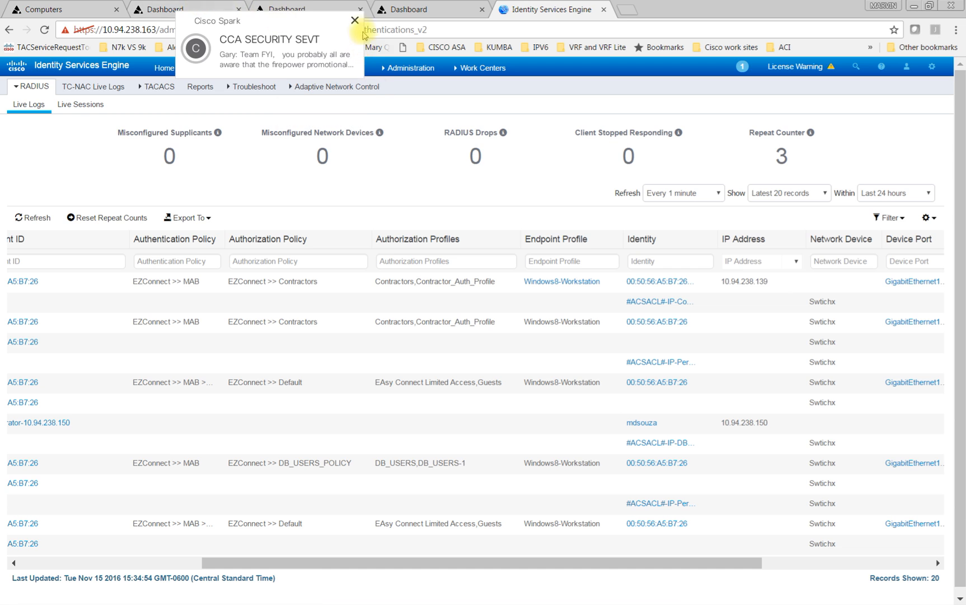
pyautogui.click(355, 20)
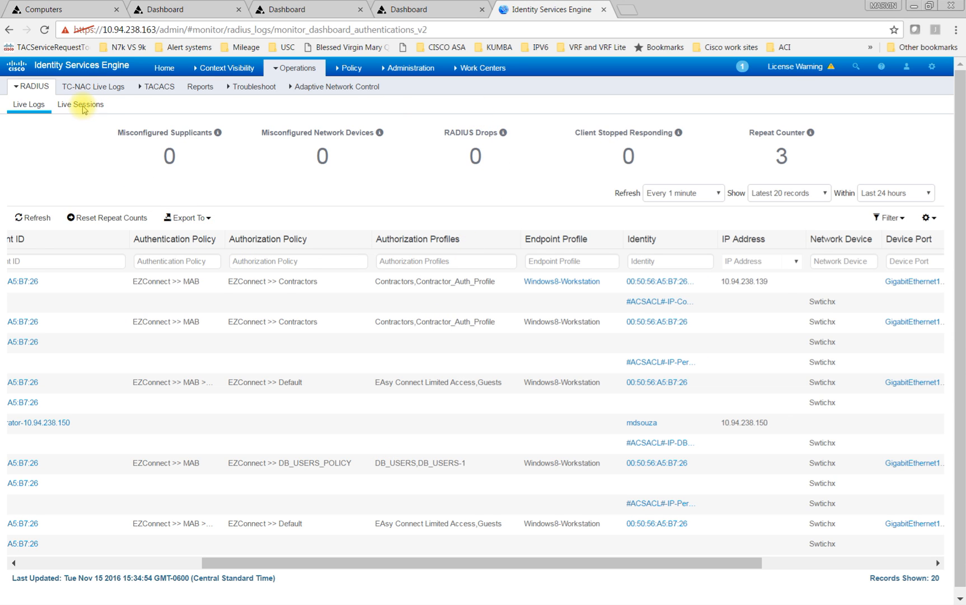
# - Open the RADIUS Live Sessions list to review the current endpoint sessions
pyautogui.moveTo(278, 89)
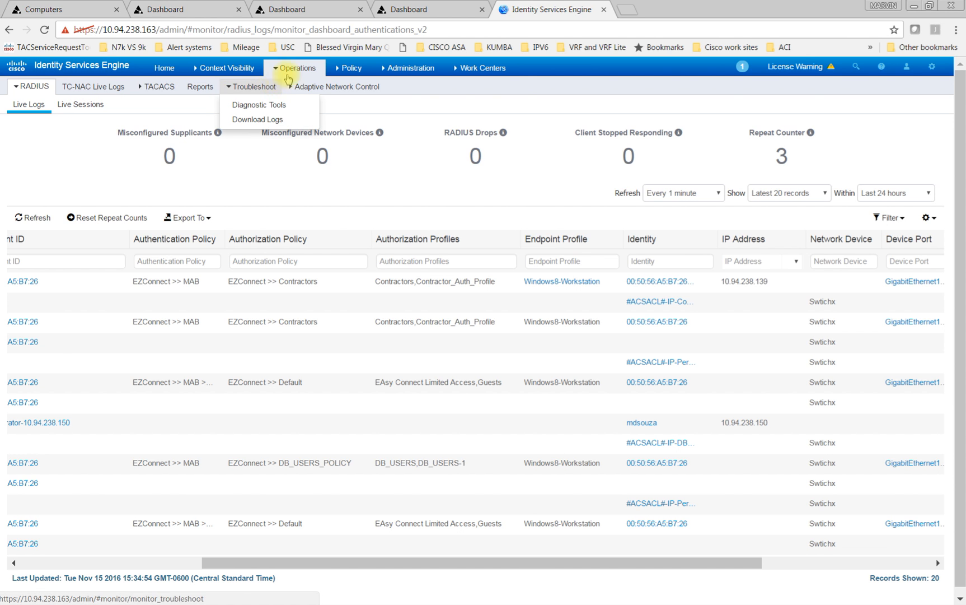
pyautogui.moveTo(291, 70)
pyautogui.click(290, 109)
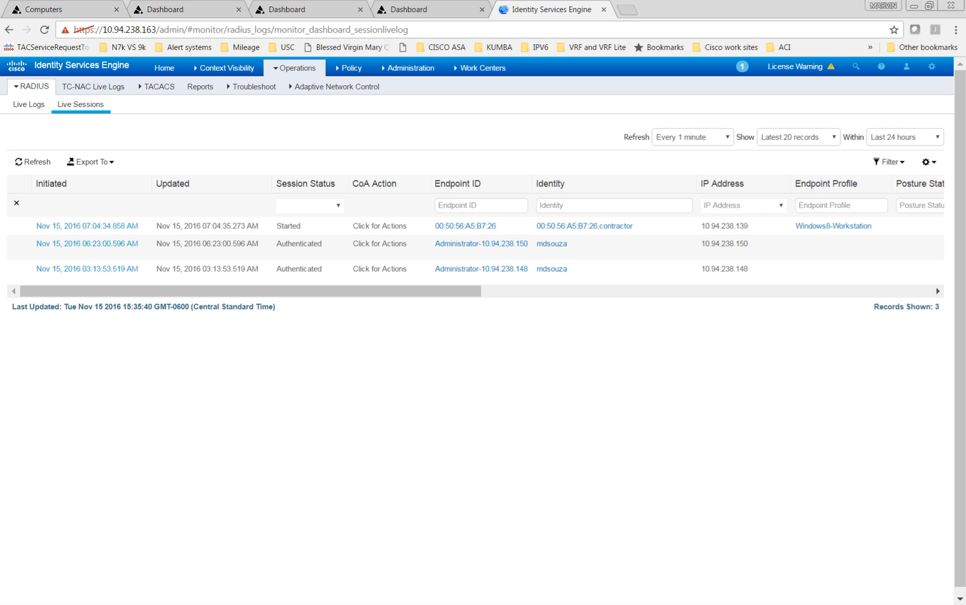
# - Place the WIN10_2 virtual machine console and the switch's PuTTY session over the browser so both can be used
pyautogui.moveTo(1, 93); pyautogui.dragTo(683, 11)
pyautogui.moveTo(744, 17); pyautogui.dragTo(662, 52)
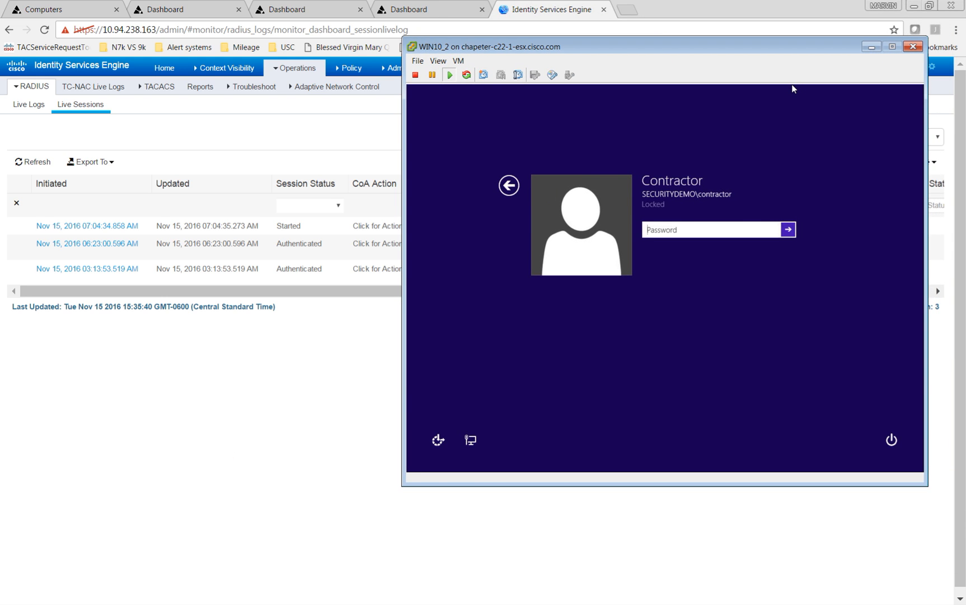
pyautogui.moveTo(1, 314); pyautogui.dragTo(179, 297)
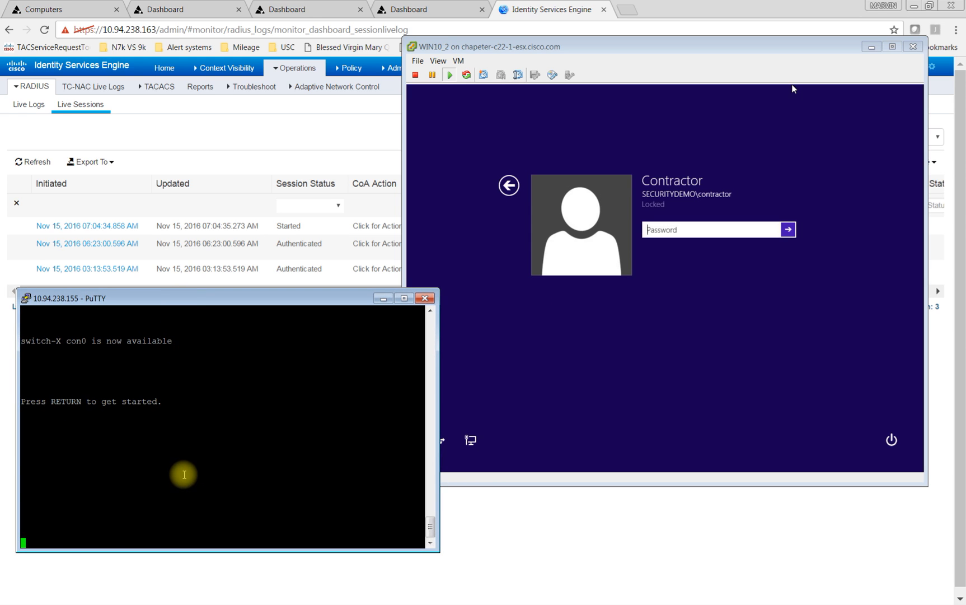
# - Start the switch-X console session and enter privileged mode with the en command
pyautogui.press('Return')
pyautogui.press('Return')
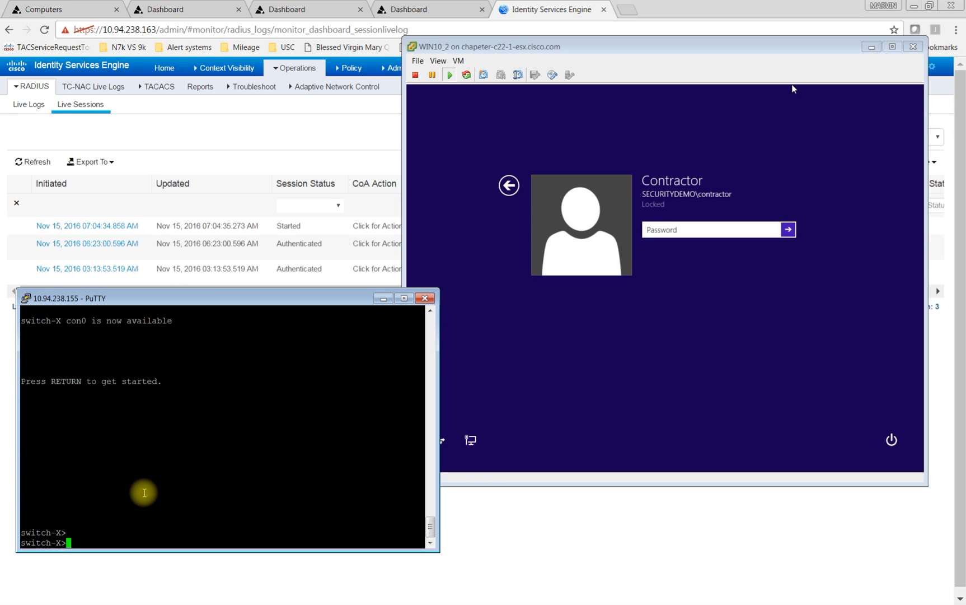
pyautogui.write('en')
pyautogui.press('Return')
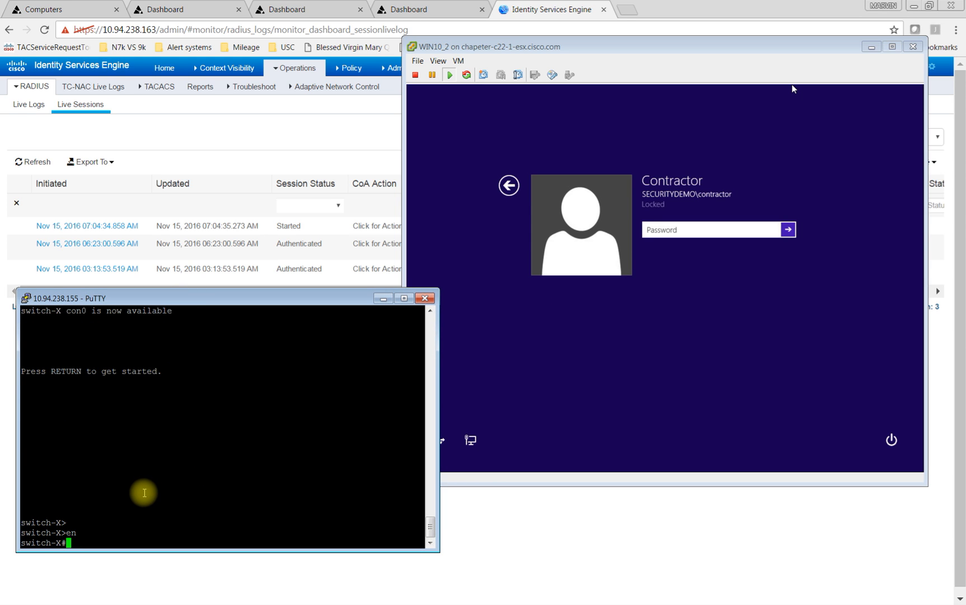
# - Run sh access-lists on the switch and highlight the per-user Contractors access list in the output
pyautogui.write('sh acce')
pyautogui.press('Tab')
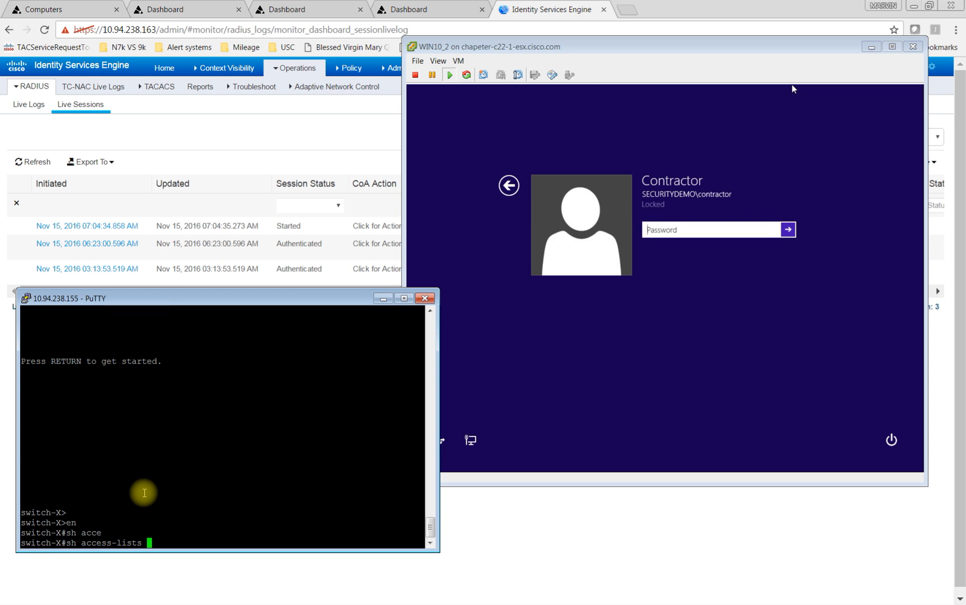
pyautogui.press('Return')
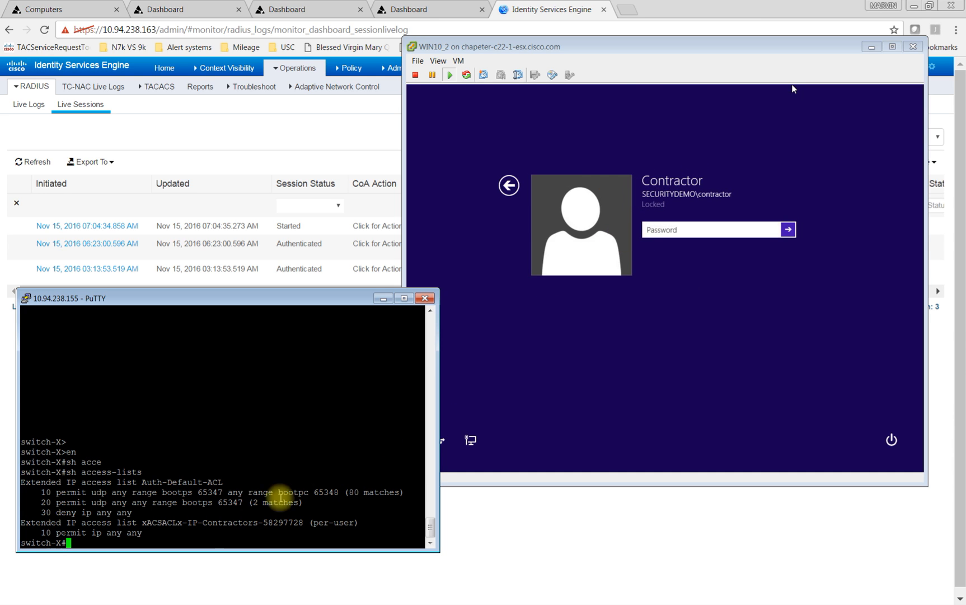
pyautogui.moveTo(21, 523); pyautogui.dragTo(253, 526)
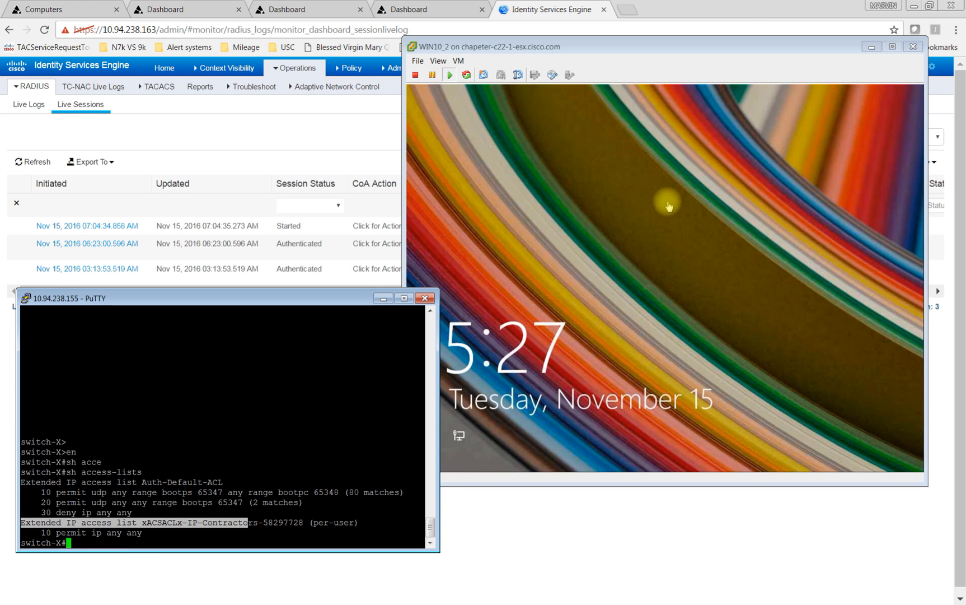
# - Dismiss the WIN10_2 lock screen, go back from the Contractor sign-in to the account list, and release the cursor
pyautogui.click(669, 293)
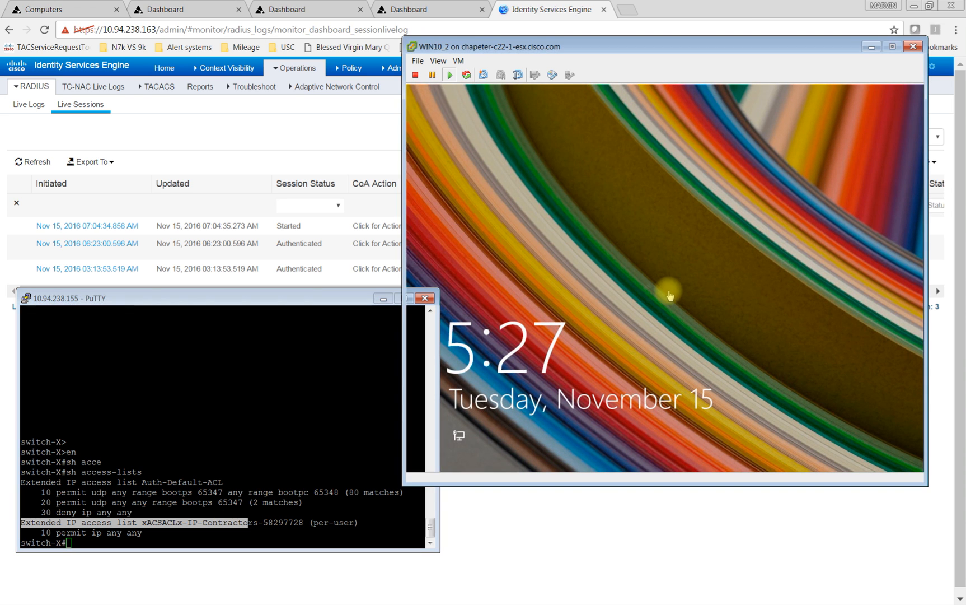
pyautogui.click(737, 276)
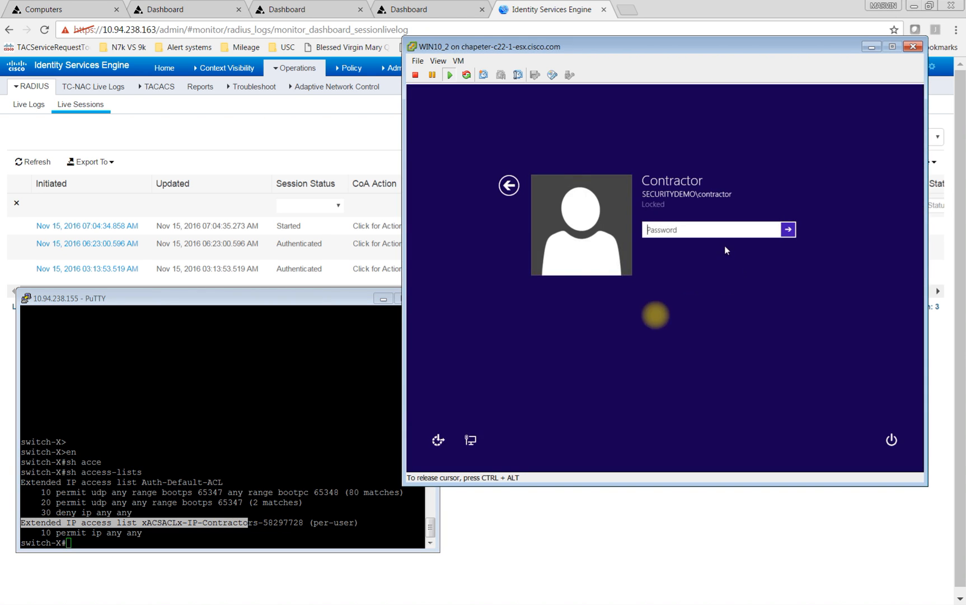
pyautogui.click(509, 185)
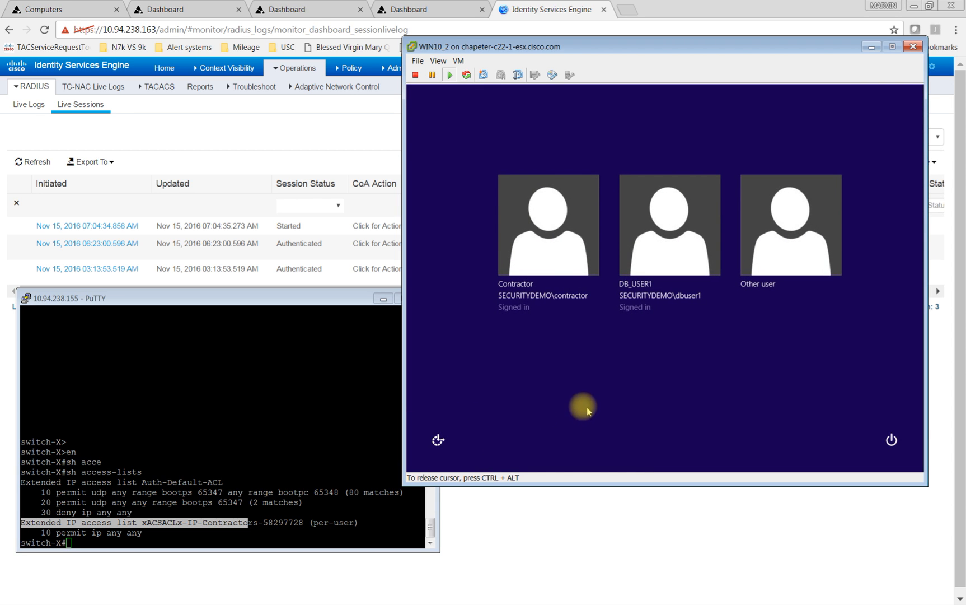
pyautogui.hotkey('ctrl', 'alt')
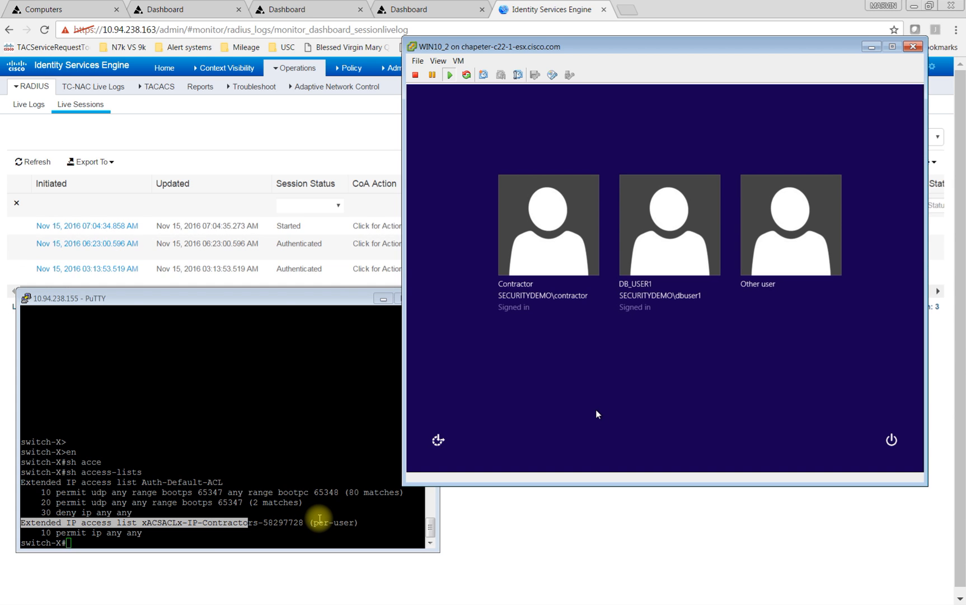
# - Sign in to the WIN10_2 virtual machine as DB_USER1 with the account password, then release the cursor
pyautogui.click(660, 251)
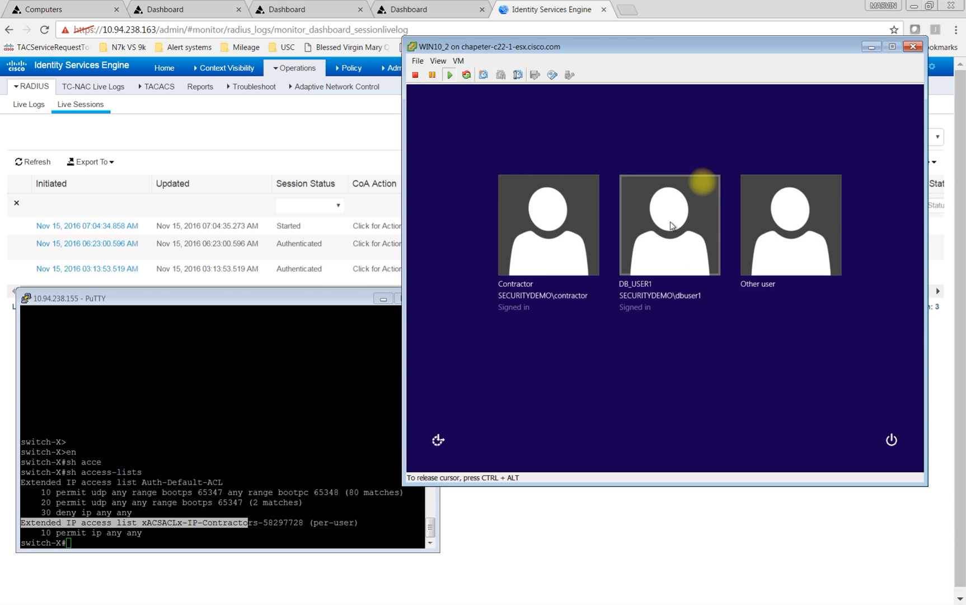
pyautogui.click(671, 222)
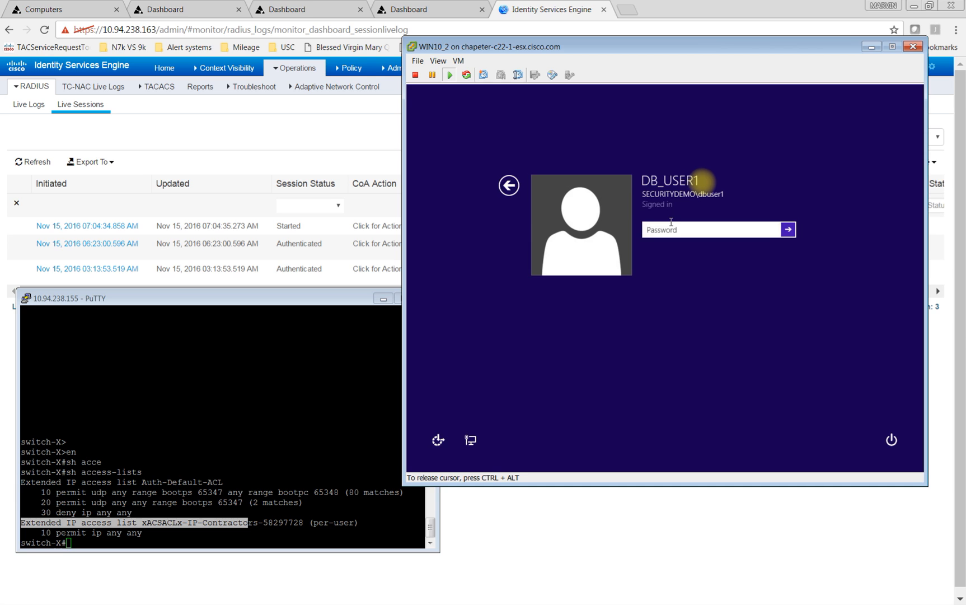
pyautogui.press('Return')
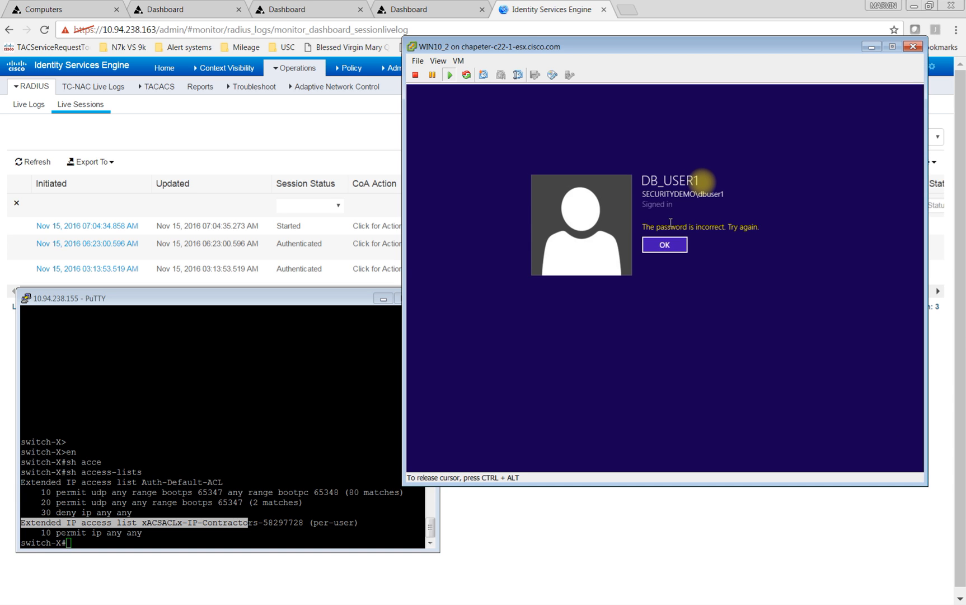
pyautogui.click(666, 246)
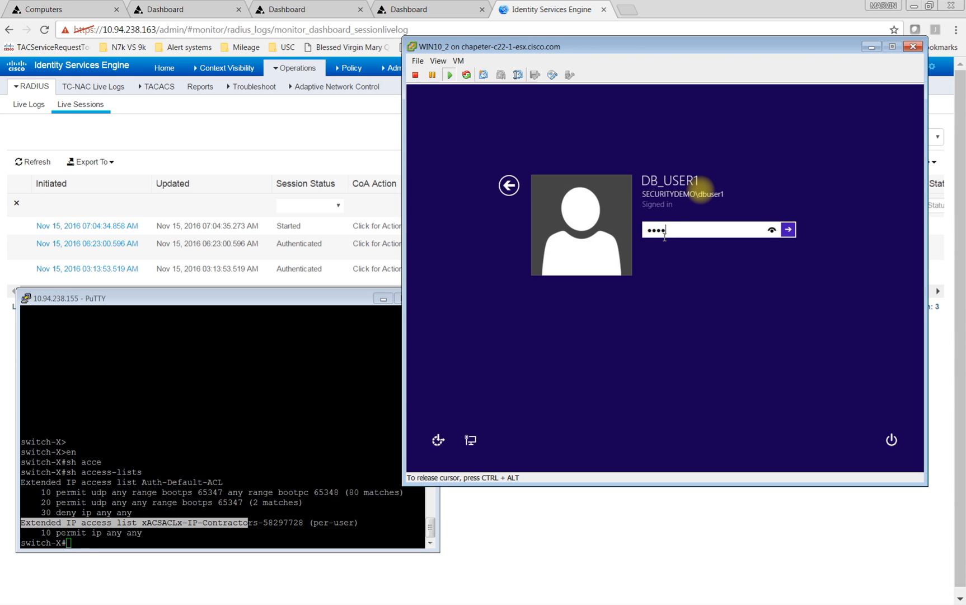
pyautogui.press('Return')
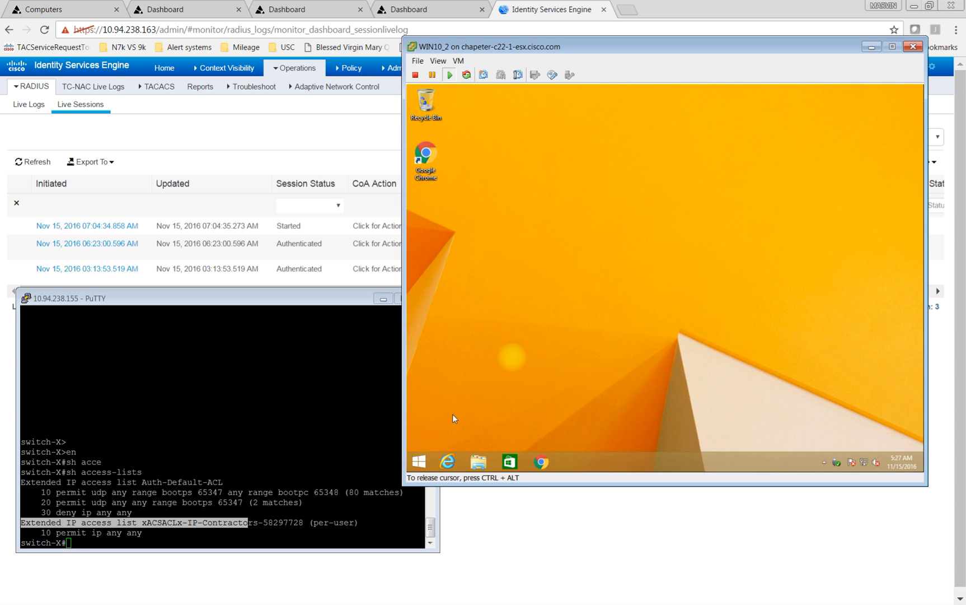
pyautogui.hotkey('ctrl', 'alt')
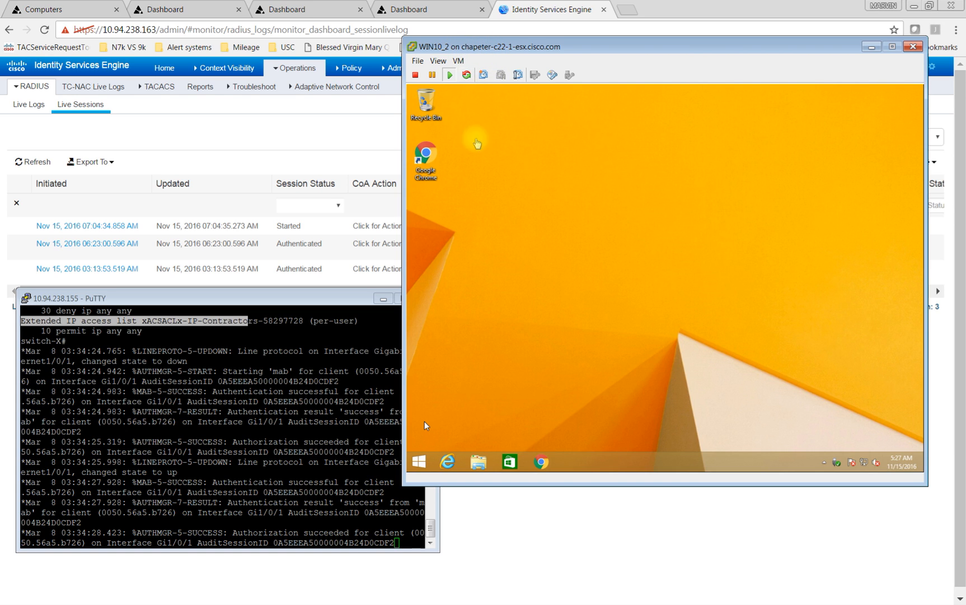
# - Return to the switch's PuTTY session and run sh access-lists again for the newly signed-in user
pyautogui.click(412, 539)
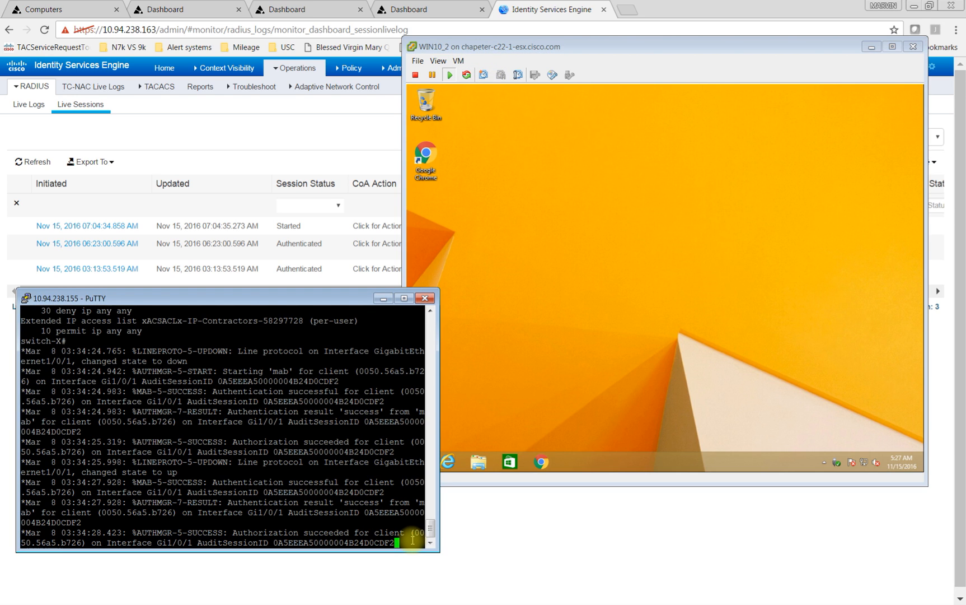
pyautogui.press('Return')
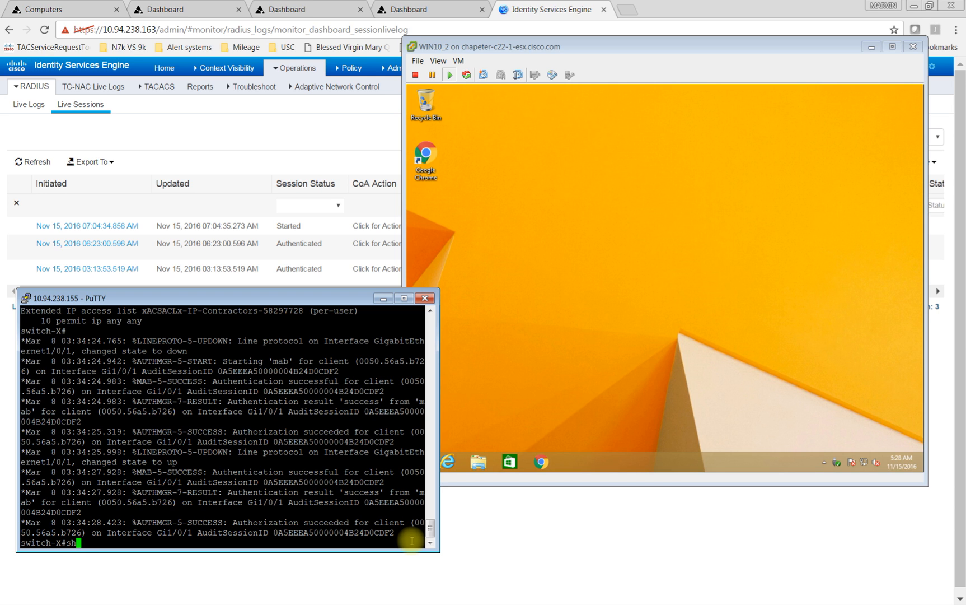
pyautogui.write('sh acc')
pyautogui.press('Tab')
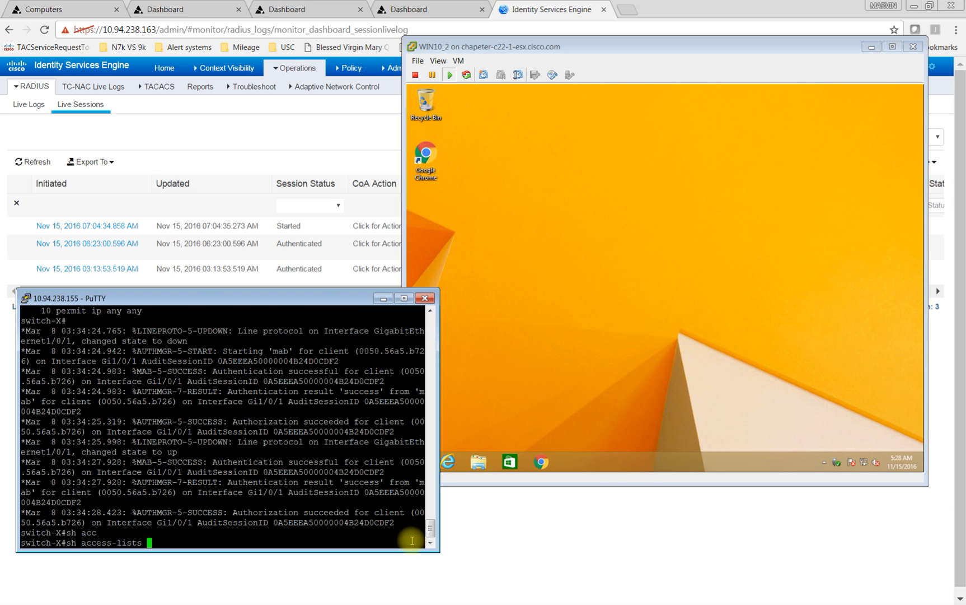
pyautogui.press('Return')
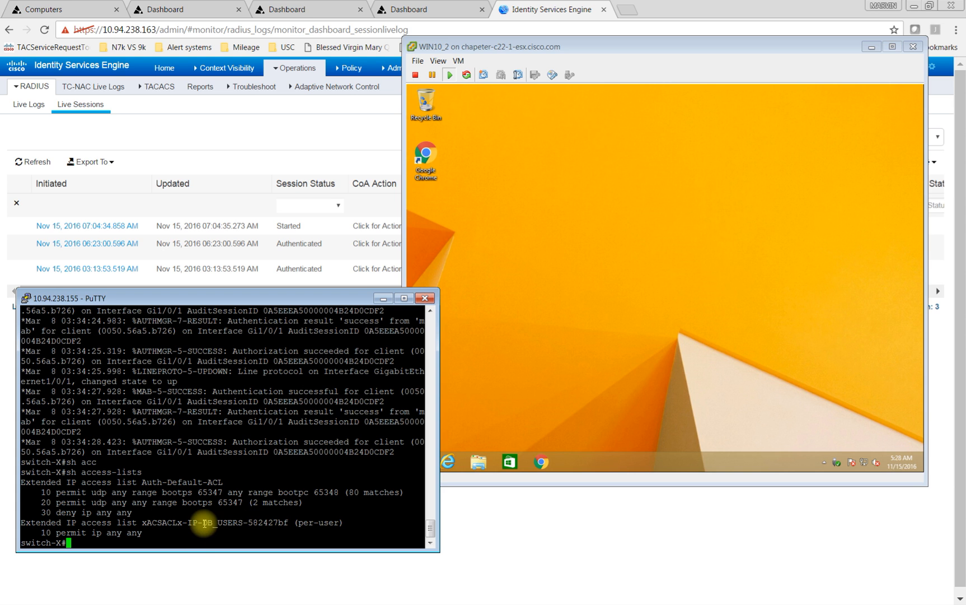
# - Compare the earlier Contractors access list with the current DB_USERS access list, highlighting both names in the terminal
pyautogui.scroll(12, 212, 521)
pyautogui.scroll(-8, 224, 515)
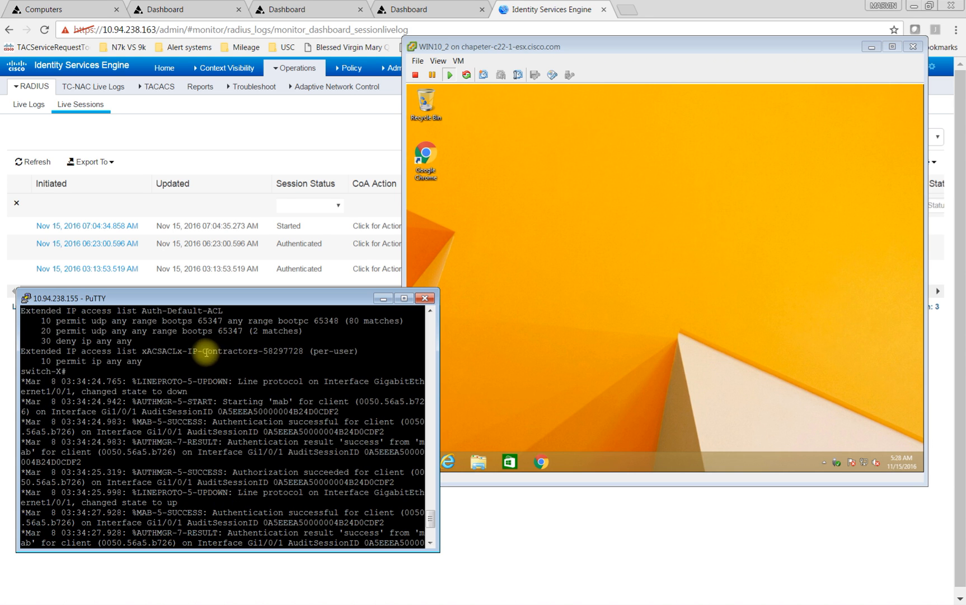
pyautogui.moveTo(204, 351); pyautogui.dragTo(249, 351)
pyautogui.scroll(-4, 251, 367)
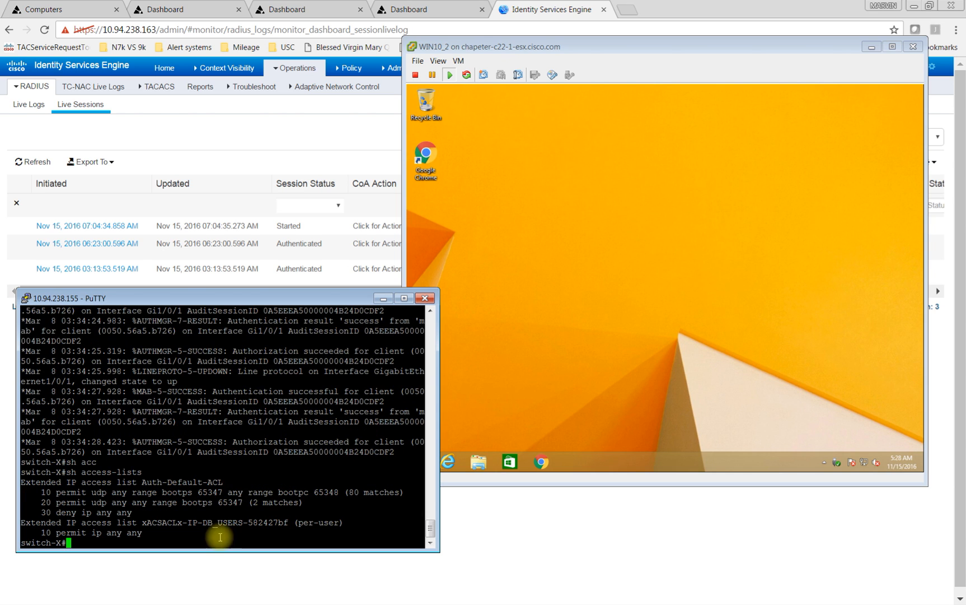
pyautogui.moveTo(214, 522); pyautogui.dragTo(258, 521)
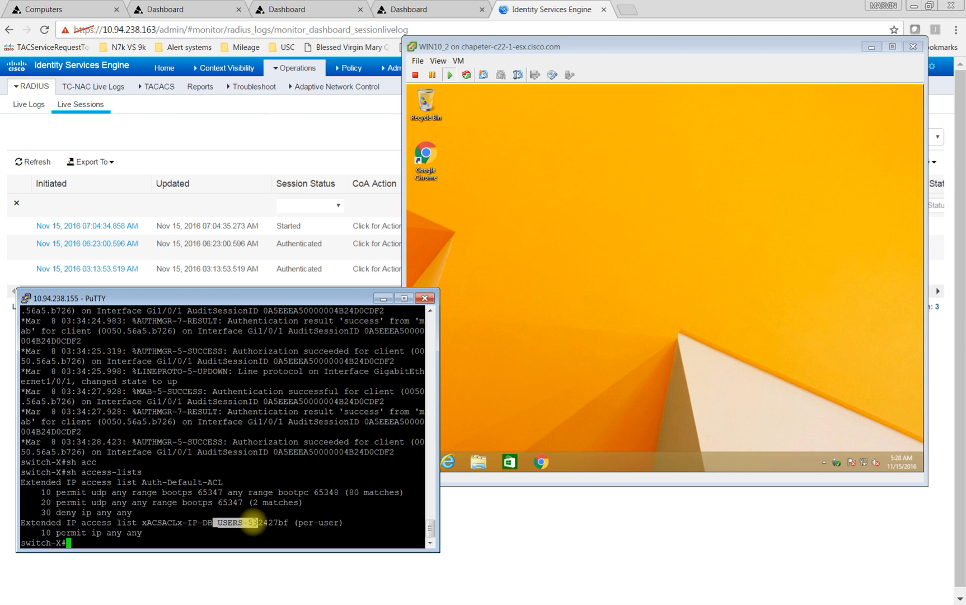
# - Leave the virtual machine console and switch back to the Identity Services Engine Live Sessions page in the browser
pyautogui.click(564, 295)
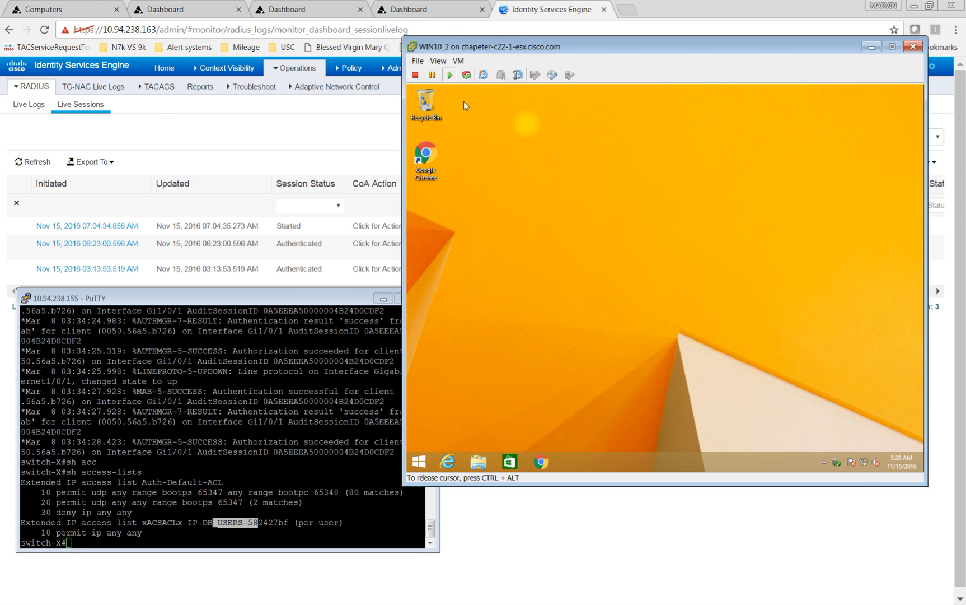
pyautogui.hotkey('ctrl', 'alt')
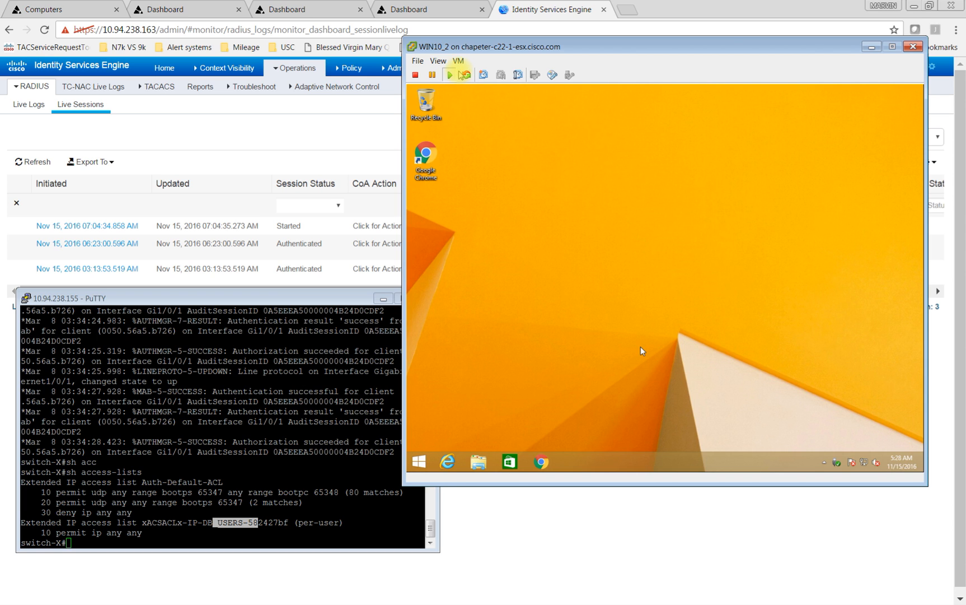
pyautogui.click(295, 126)
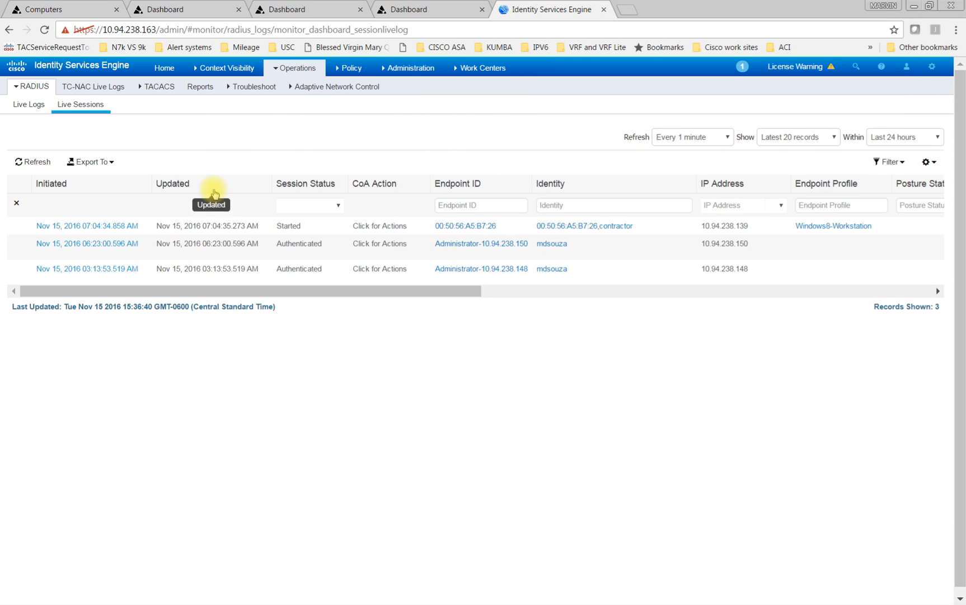
# - Open the RADIUS Live Logs and review the DB_USERS_POLICY entries across to the IP address, network device and port columns
pyautogui.moveTo(32, 87)
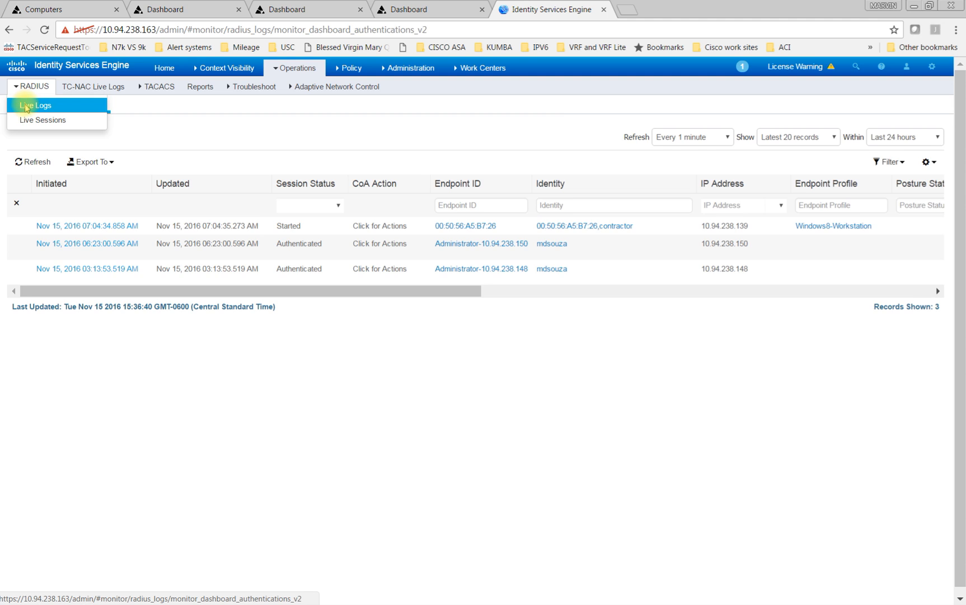
pyautogui.click(27, 107)
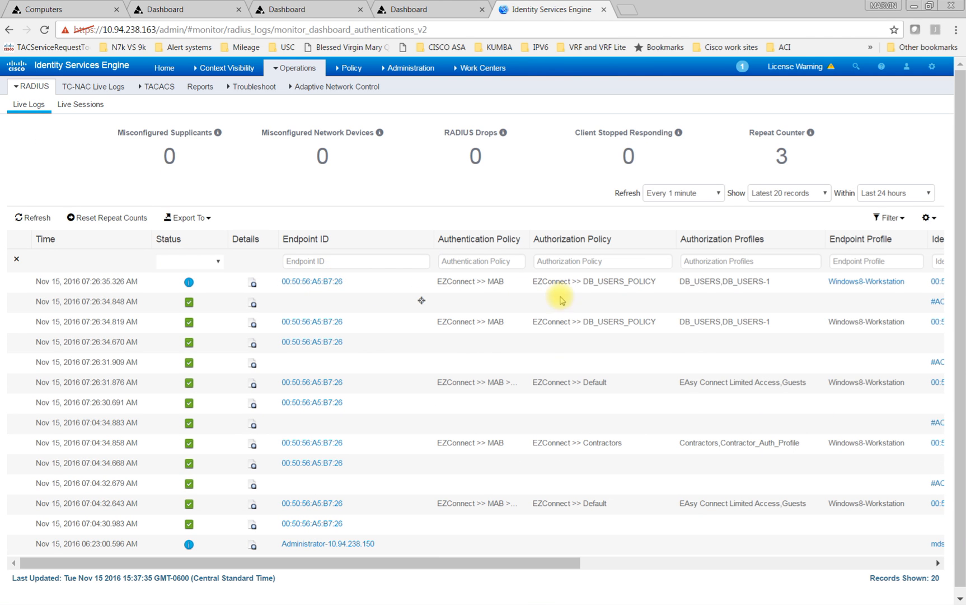
pyautogui.moveTo(537, 562); pyautogui.dragTo(604, 562)
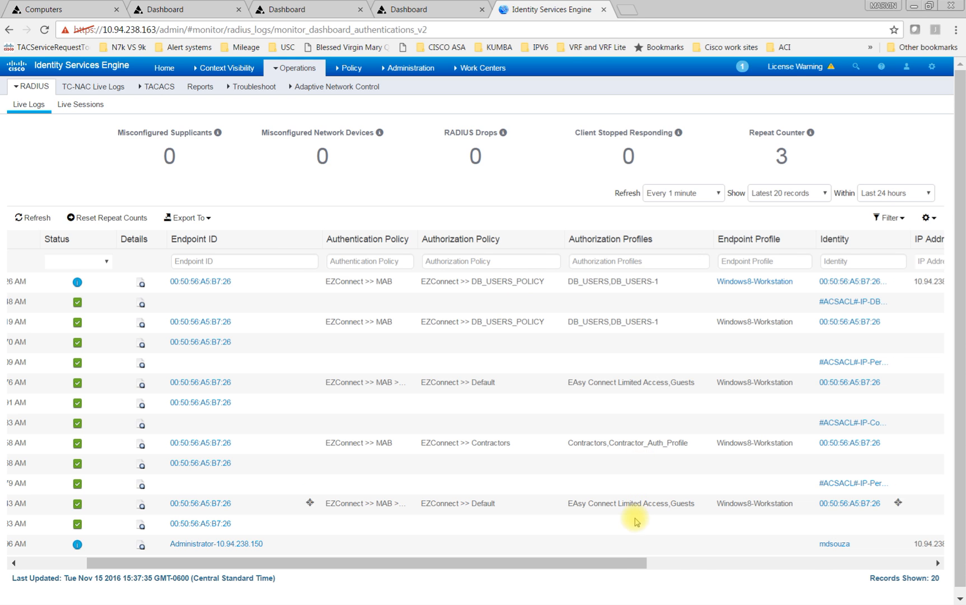
pyautogui.moveTo(627, 562); pyautogui.dragTo(814, 554)
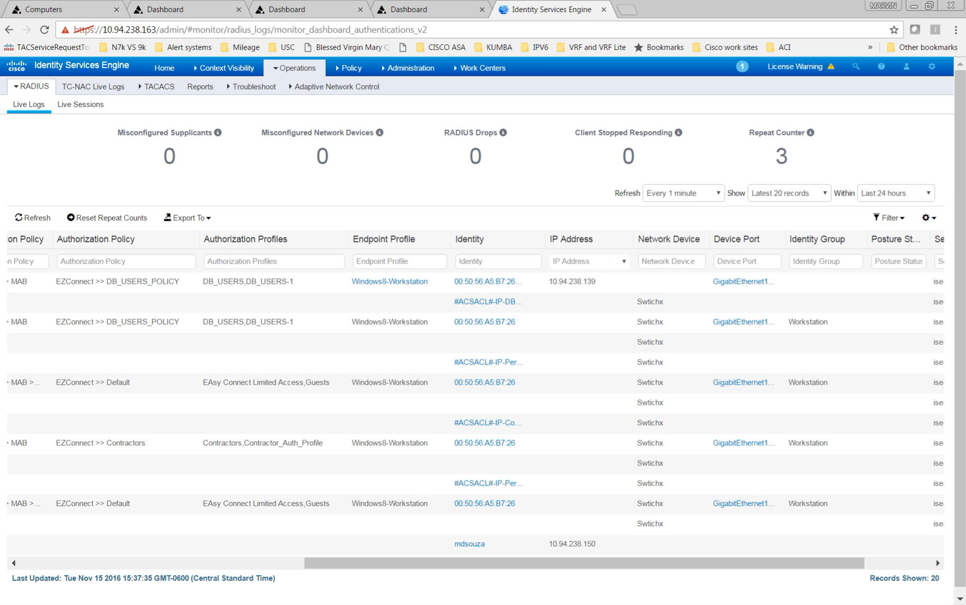
# - In the WIN10_2 virtual machine, run ipconfig in a command prompt, release the cursor and return to the Live Logs page in the browser
pyautogui.hotkey('alt', 'Tab')
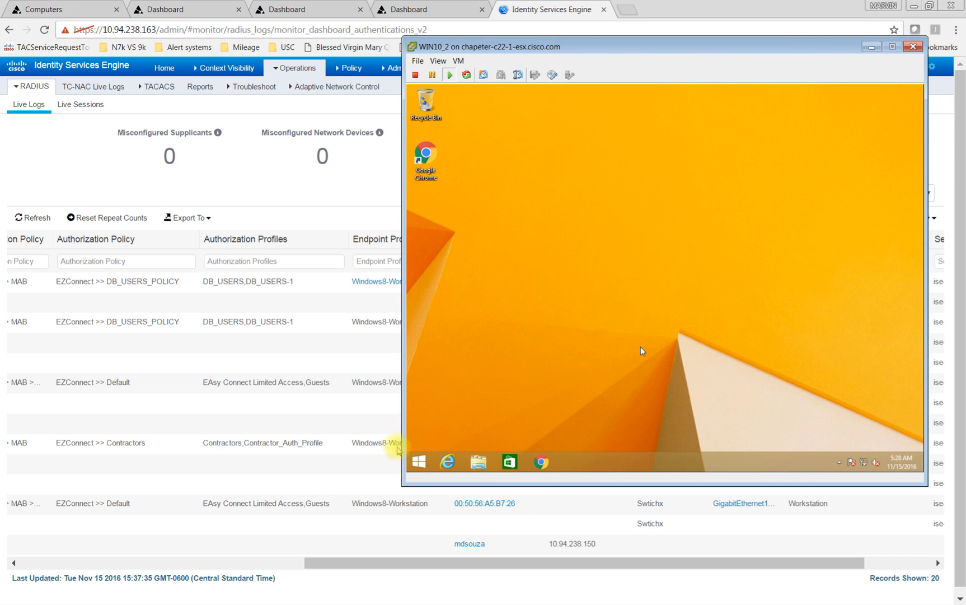
pyautogui.click(419, 469)
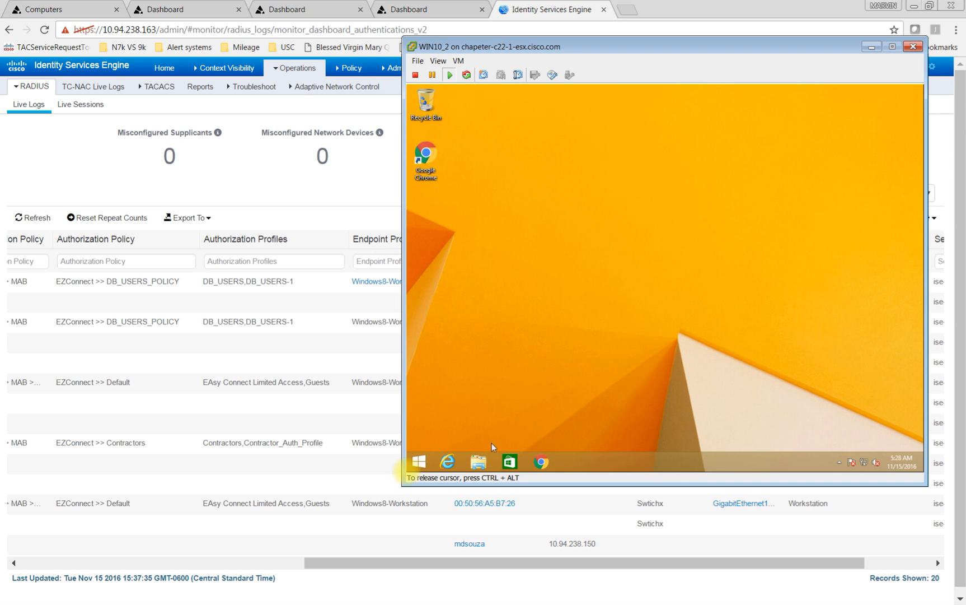
pyautogui.rightClick(416, 465)
pyautogui.click(448, 429)
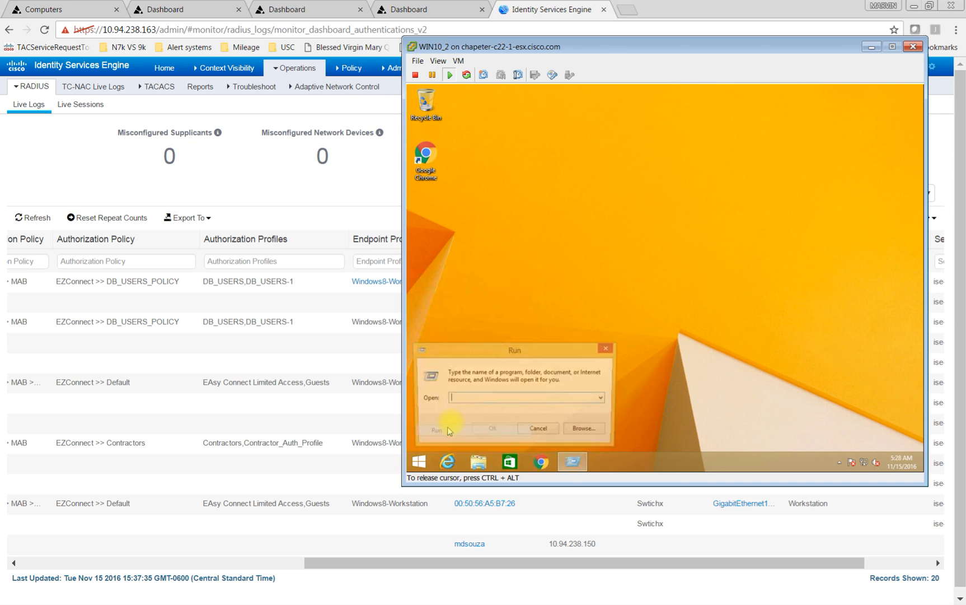
pyautogui.write('cmd')
pyautogui.press('Return')
pyautogui.write('ipconfig')
pyautogui.press('Return')
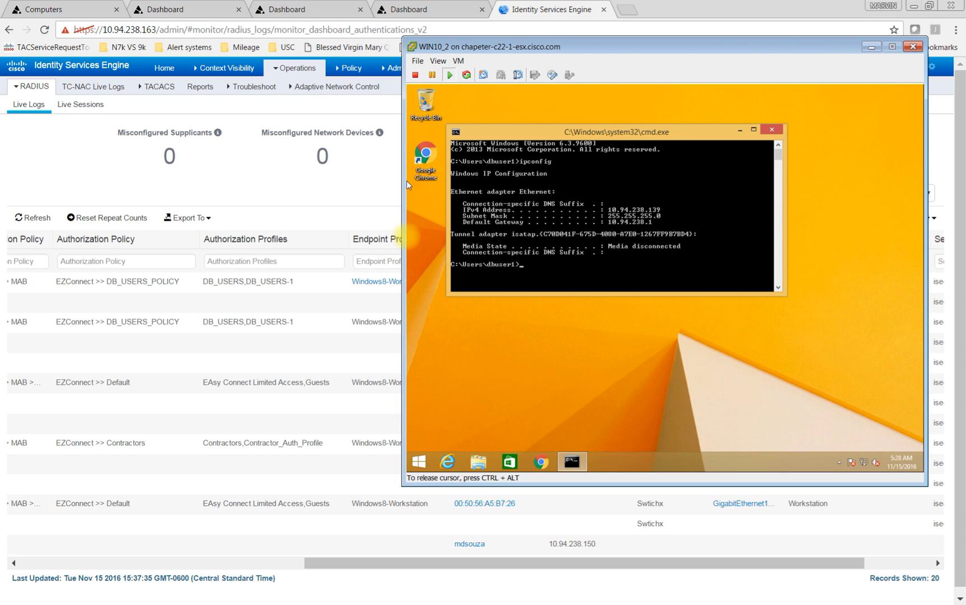
pyautogui.hotkey('ctrl', 'alt')
pyautogui.click(390, 261)
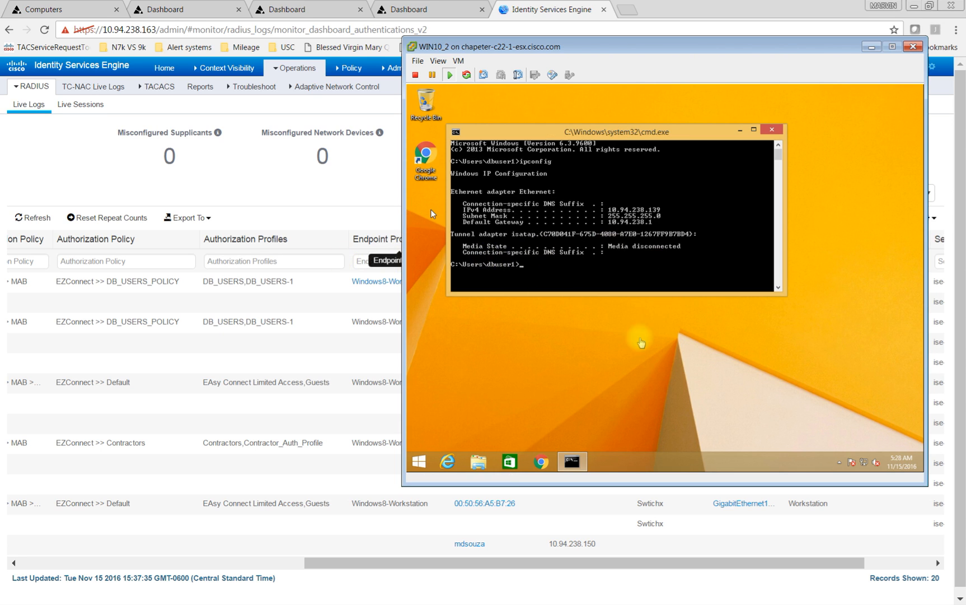
pyautogui.click(286, 190)
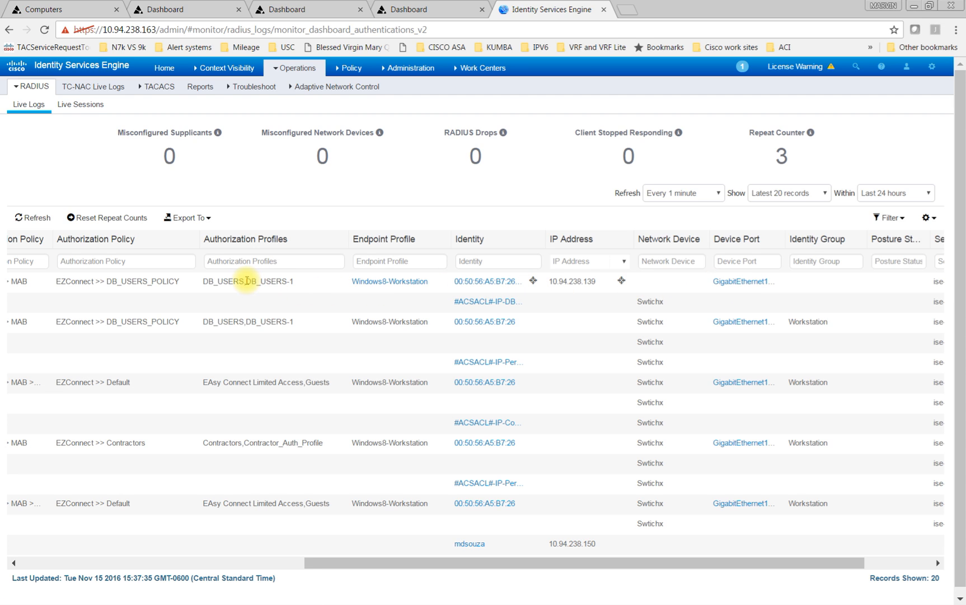
# - Highlight the DB_USERS authorization profile in the newest log entry and open All SXP Mappings in the TrustSec work center
pyautogui.moveTo(205, 281); pyautogui.dragTo(239, 286)
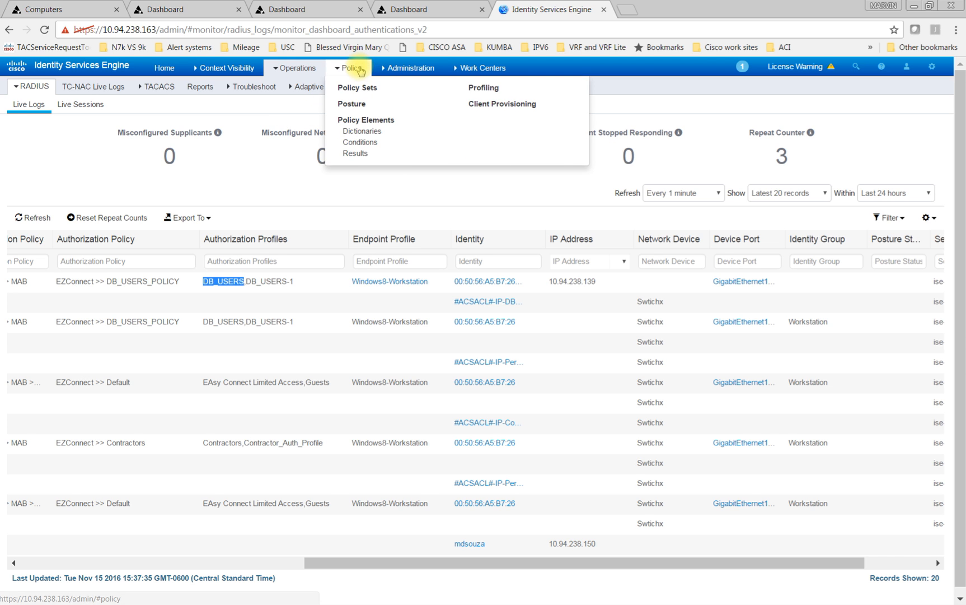
pyautogui.moveTo(438, 66)
pyautogui.moveTo(492, 67)
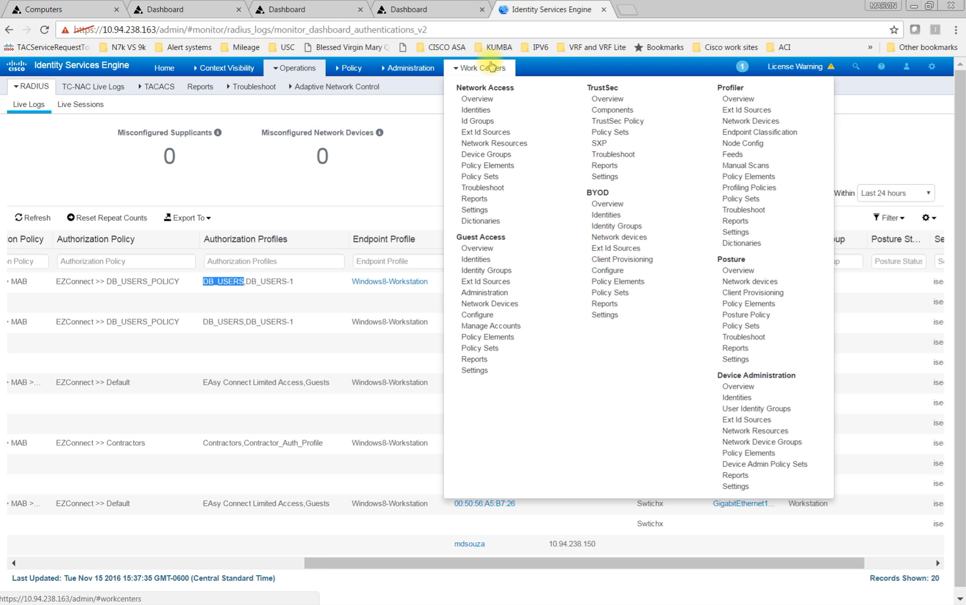
pyautogui.click(600, 145)
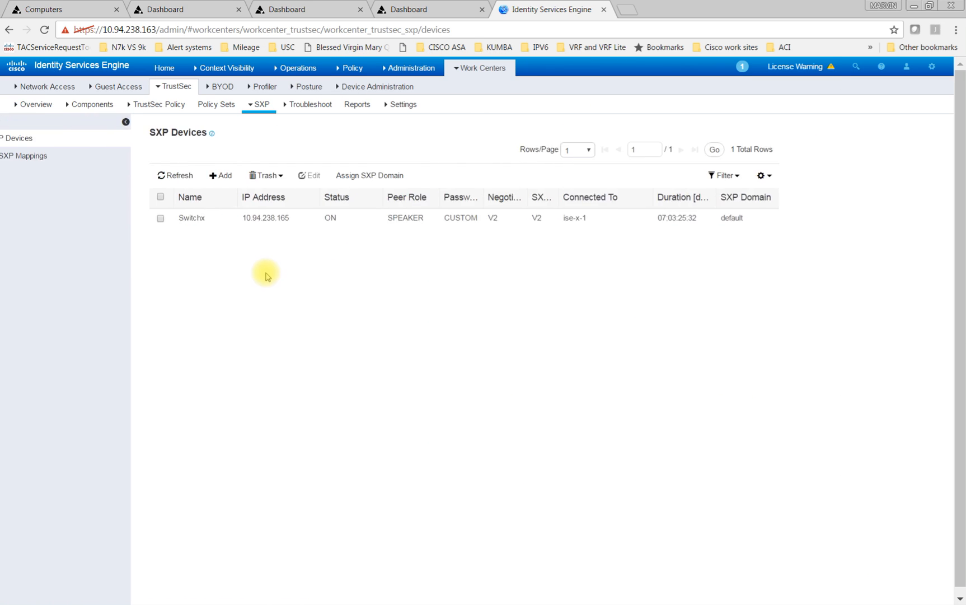
pyautogui.click(51, 160)
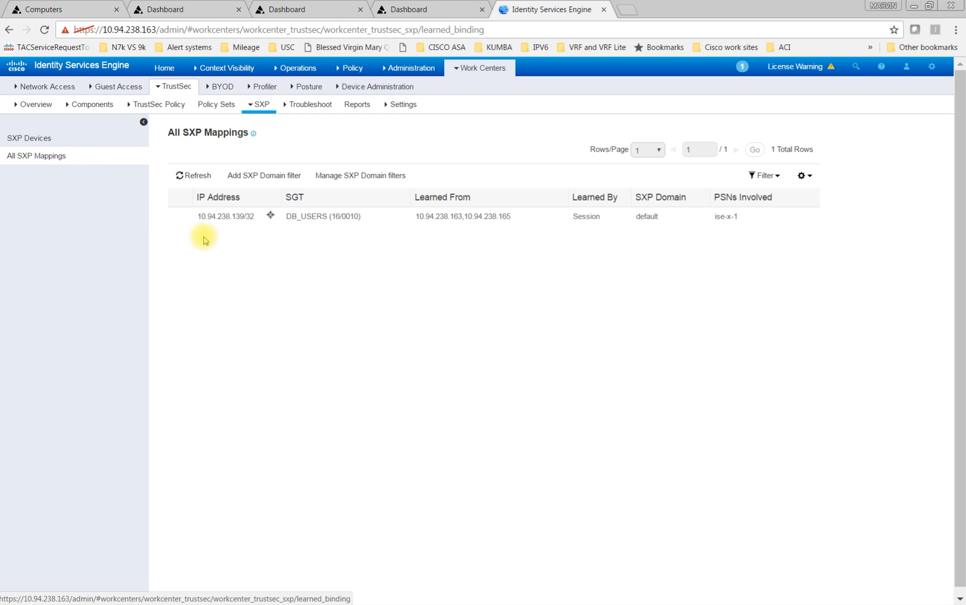
# - Examine the SGT and Learned From values of the 10.94.238.139/32 mapping by highlighting them
pyautogui.moveTo(198, 216); pyautogui.dragTo(371, 218)
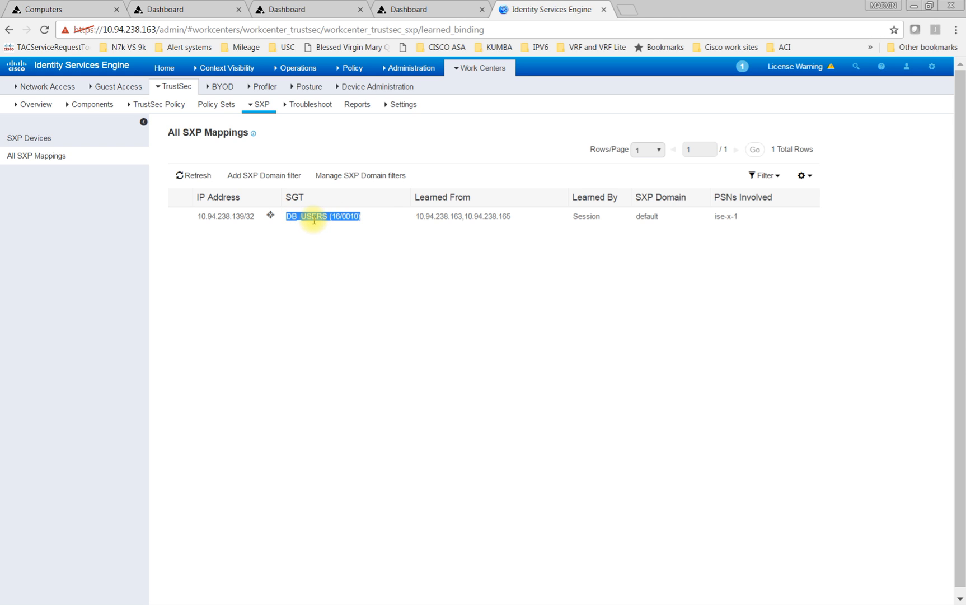
pyautogui.moveTo(520, 217); pyautogui.dragTo(417, 214)
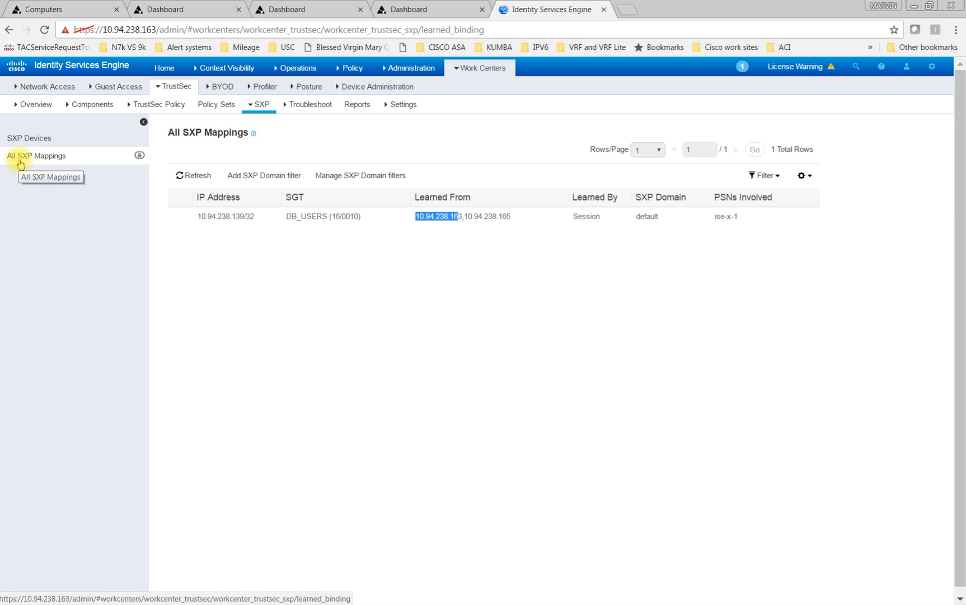
pyautogui.click(435, 77)
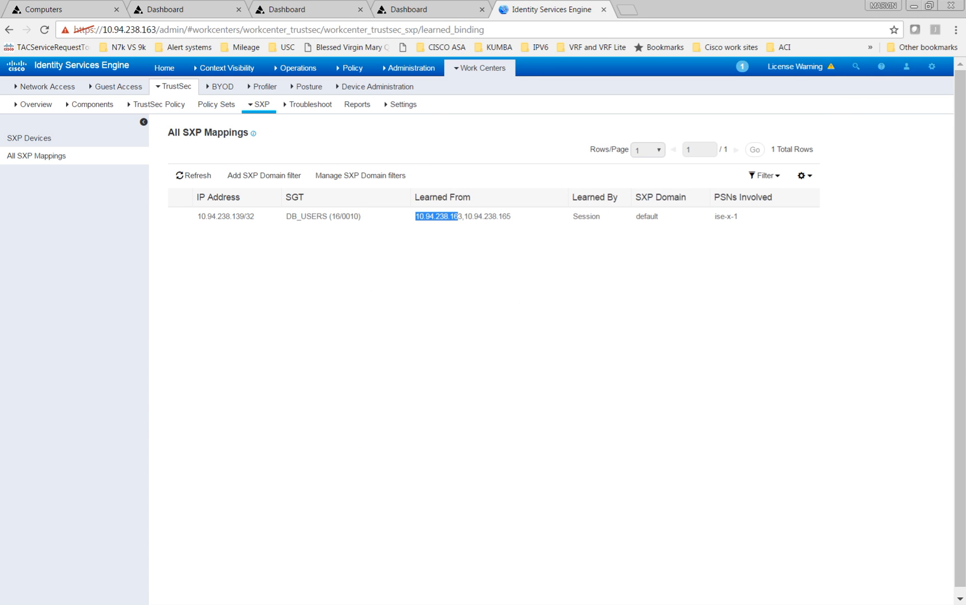
# - Return to the WIN10_2 virtual machine and switch user to bring up the Windows account selection screen
pyautogui.hotkey('alt', 'Tab')
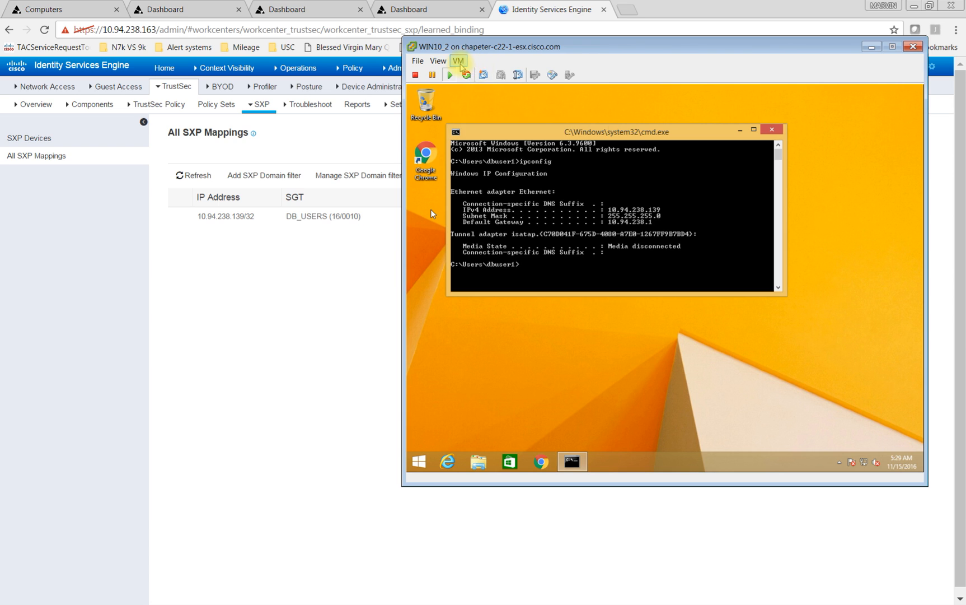
pyautogui.click(458, 61)
pyautogui.moveTo(481, 97)
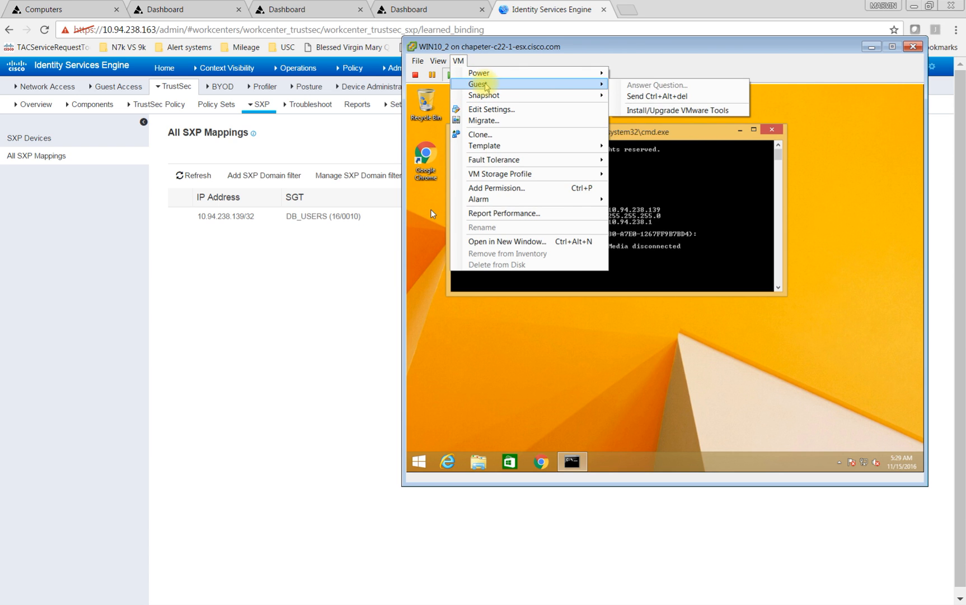
pyautogui.click(635, 96)
pyautogui.click(644, 230)
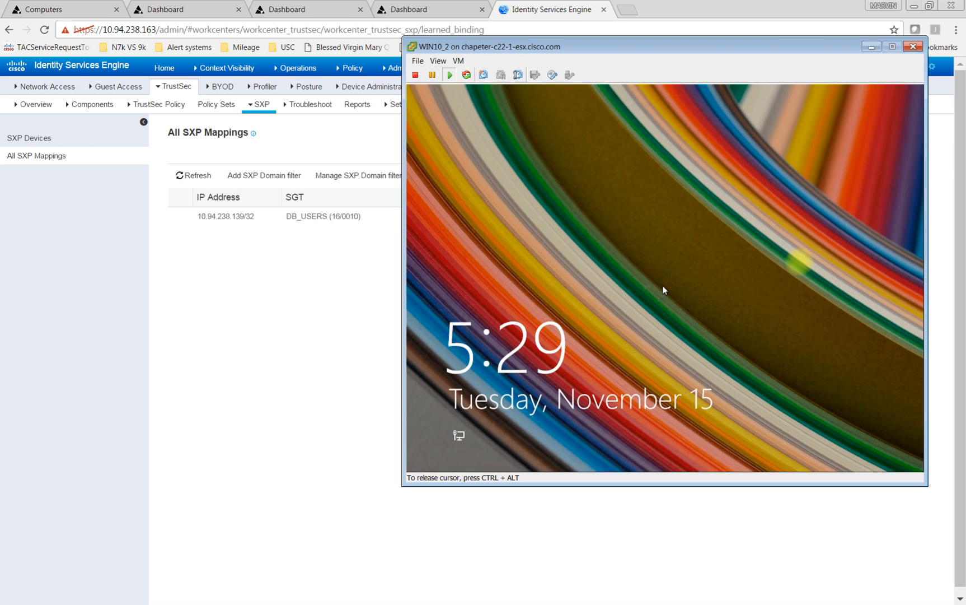
pyautogui.click(799, 253)
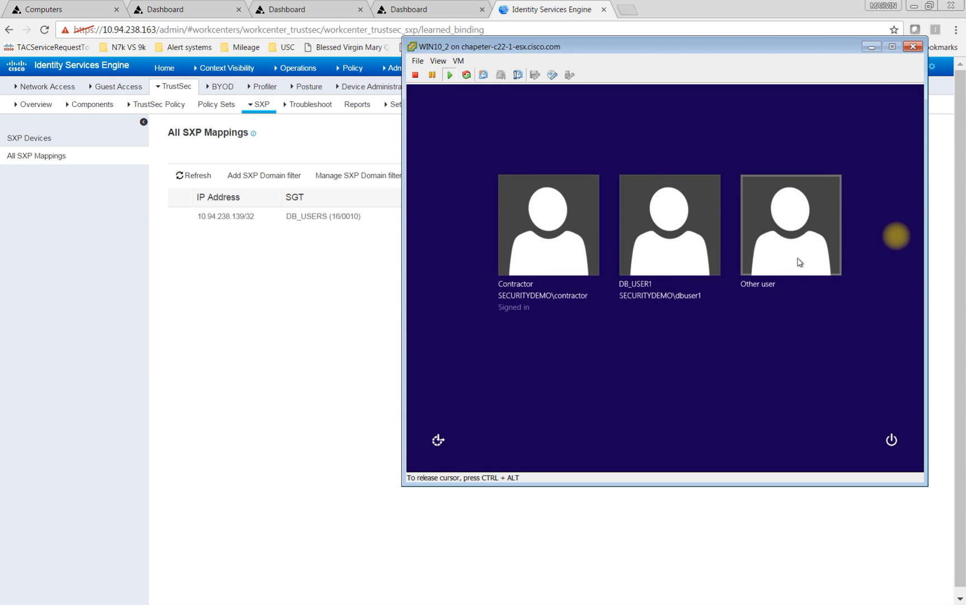
# - Sign in to WIN10_2 as another user, employee1, with the account password
pyautogui.click(784, 265)
pyautogui.write('employee')
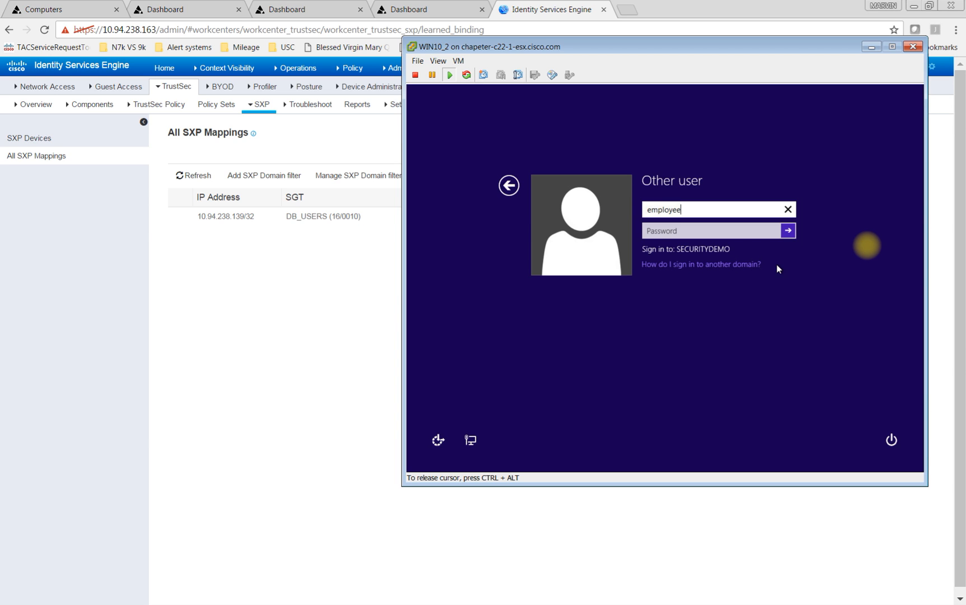
pyautogui.write('1')
pyautogui.press('Tab')
pyautogui.write('******')
pyautogui.press('Return')
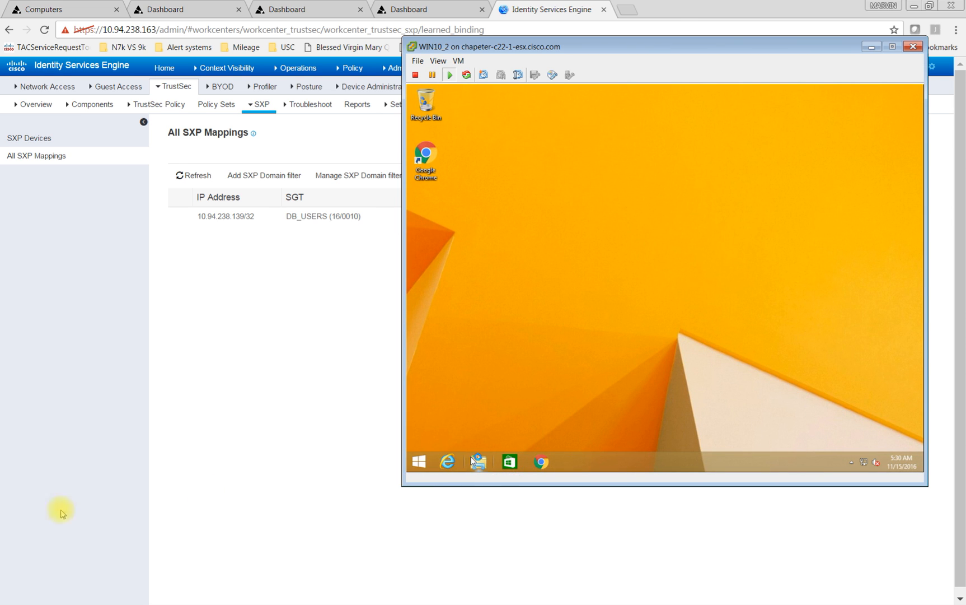
# - Switch to the switch's PuTTY session, highlight the authorization success message and get a fresh prompt
pyautogui.hotkey('alt', 'Tab')
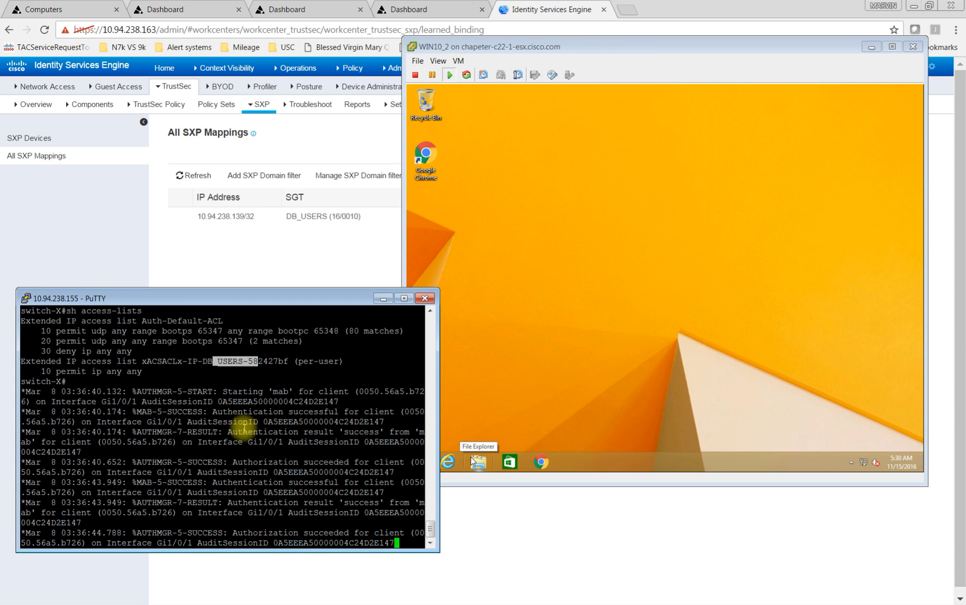
pyautogui.moveTo(183, 461); pyautogui.dragTo(369, 462)
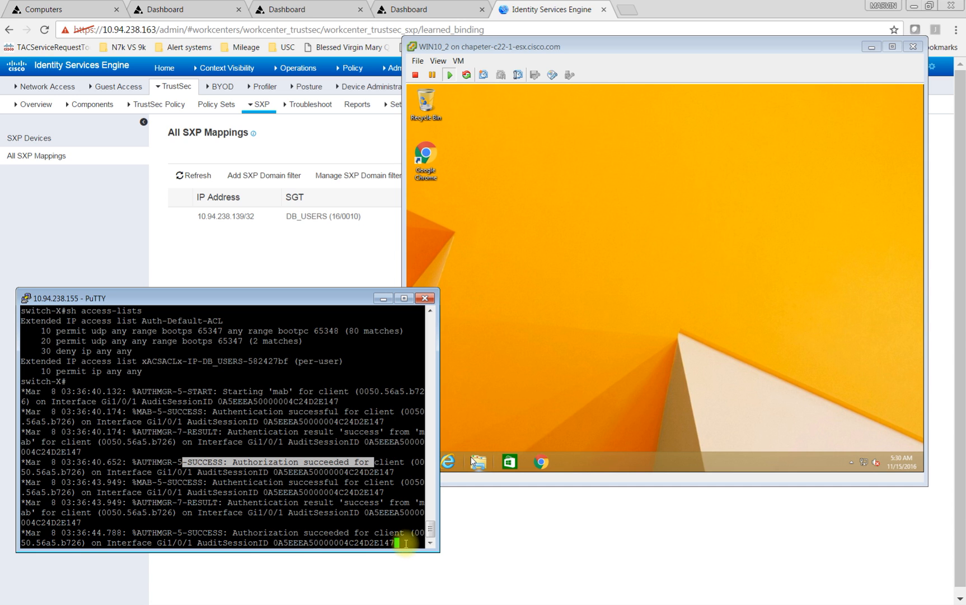
pyautogui.click(411, 539)
pyautogui.press('Return')
pyautogui.press('Return')
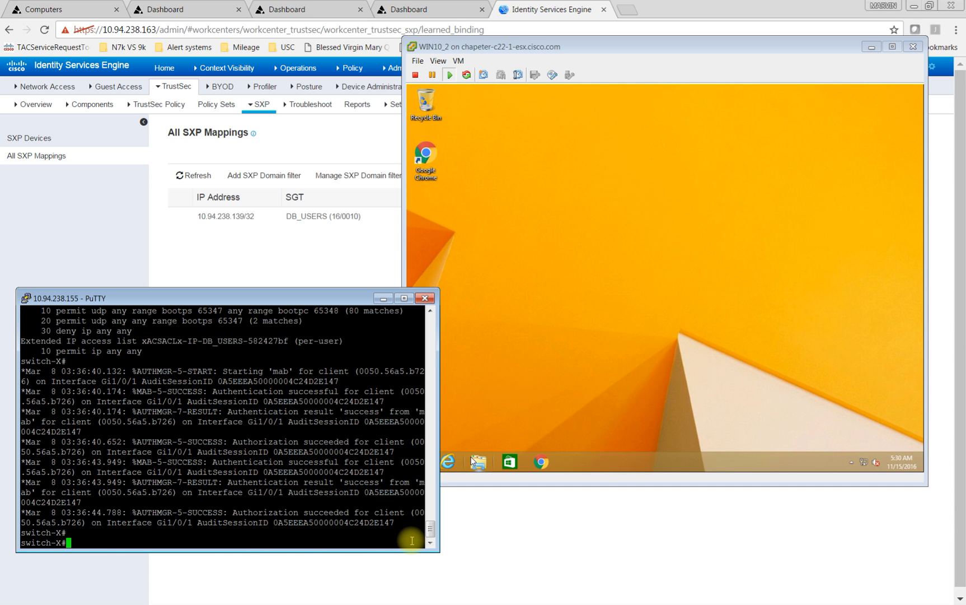
# - Run sh access-lists on the switch and highlight EMPLOYEES in the per-user access list name
pyautogui.write('sh acces')
pyautogui.press('Tab')
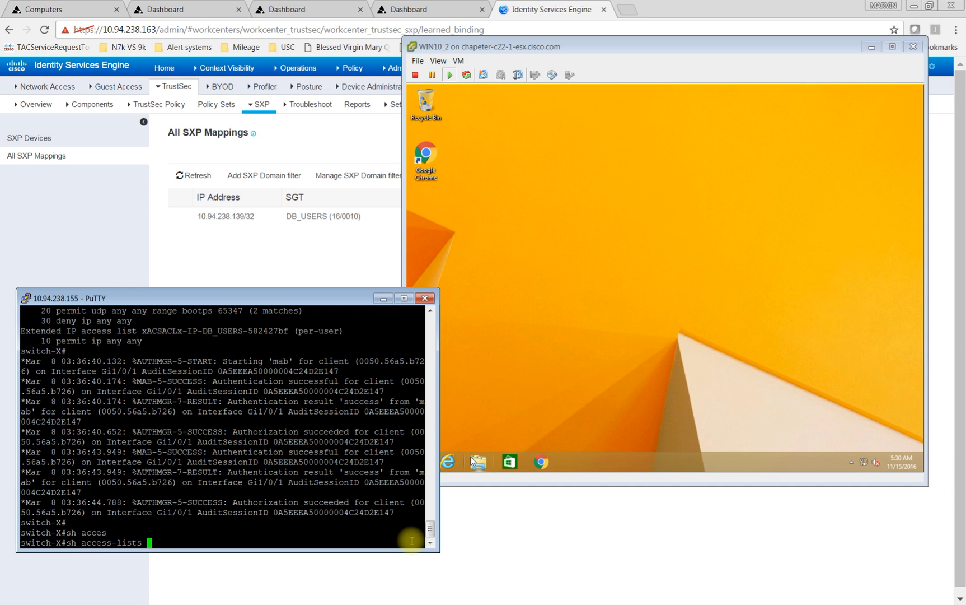
pyautogui.press('Return')
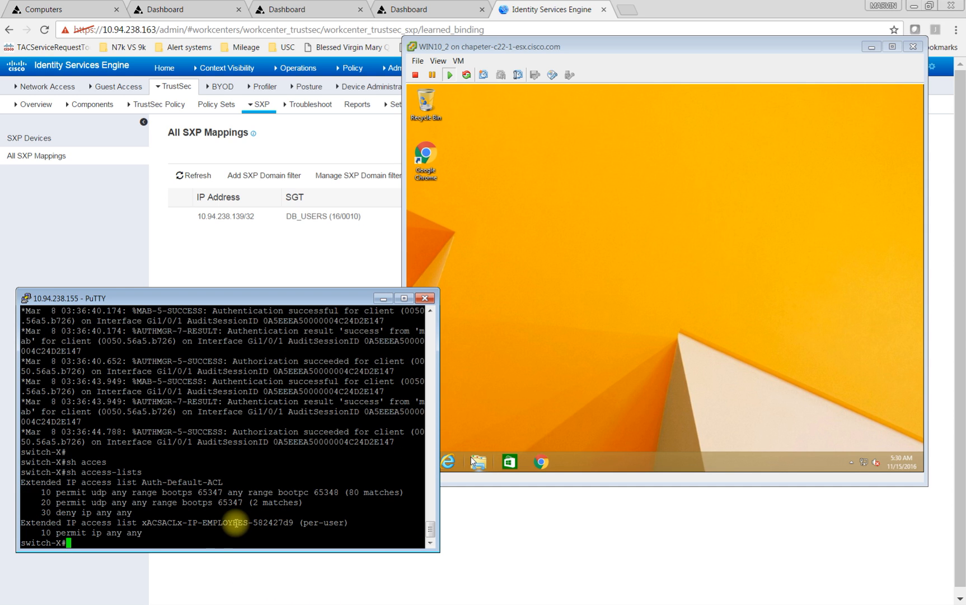
pyautogui.moveTo(205, 521); pyautogui.dragTo(253, 521)
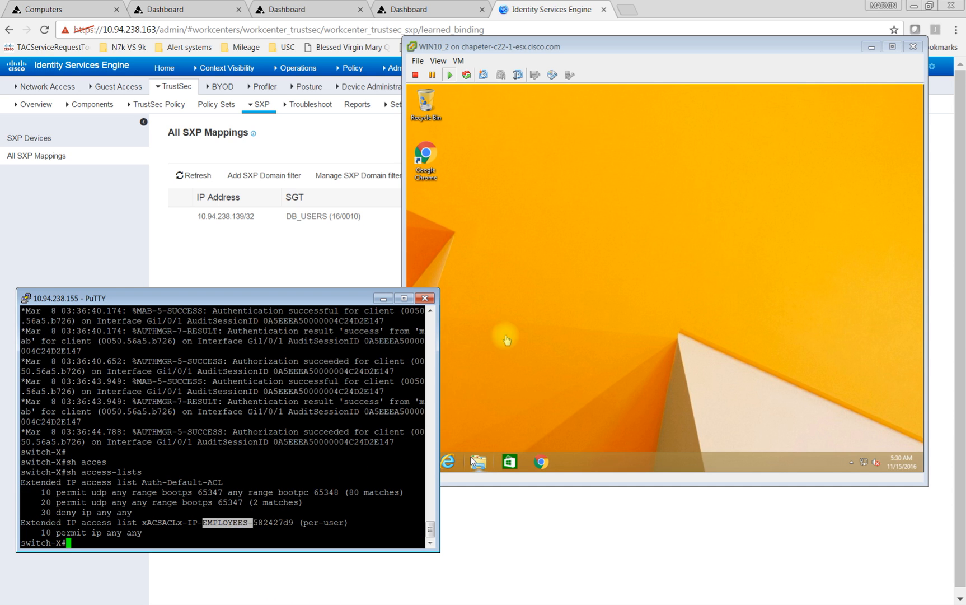
# - Return to Identity Services Engine, reload All SXP Mappings and highlight the Employees (4/0004) SGT
pyautogui.click(308, 258)
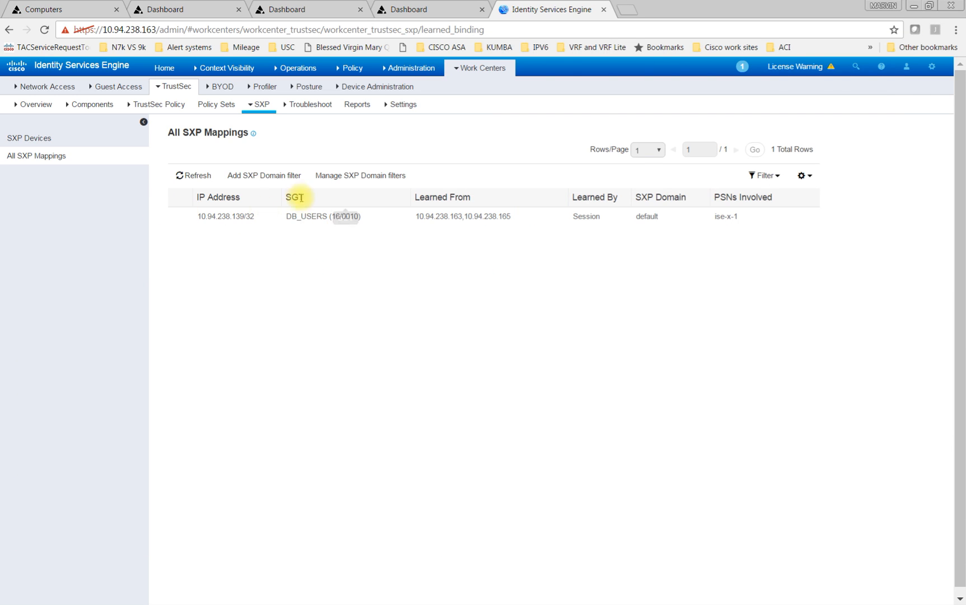
pyautogui.click(37, 155)
pyautogui.moveTo(288, 216); pyautogui.dragTo(355, 216)
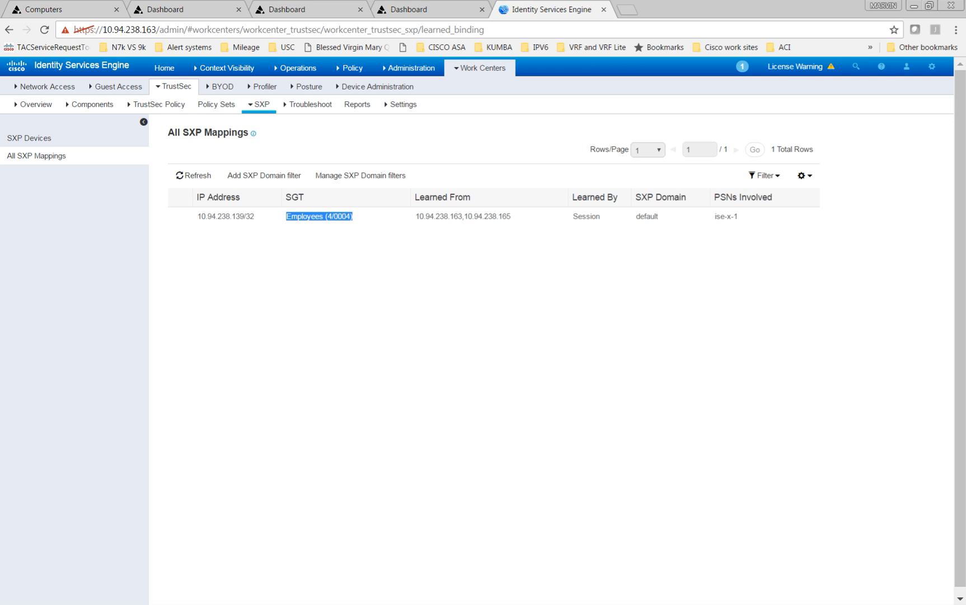
# - Switch to the 2012 AD virtual machine console and unlock the Windows Server session with the account password
pyautogui.hotkey('alt', 'Tab')
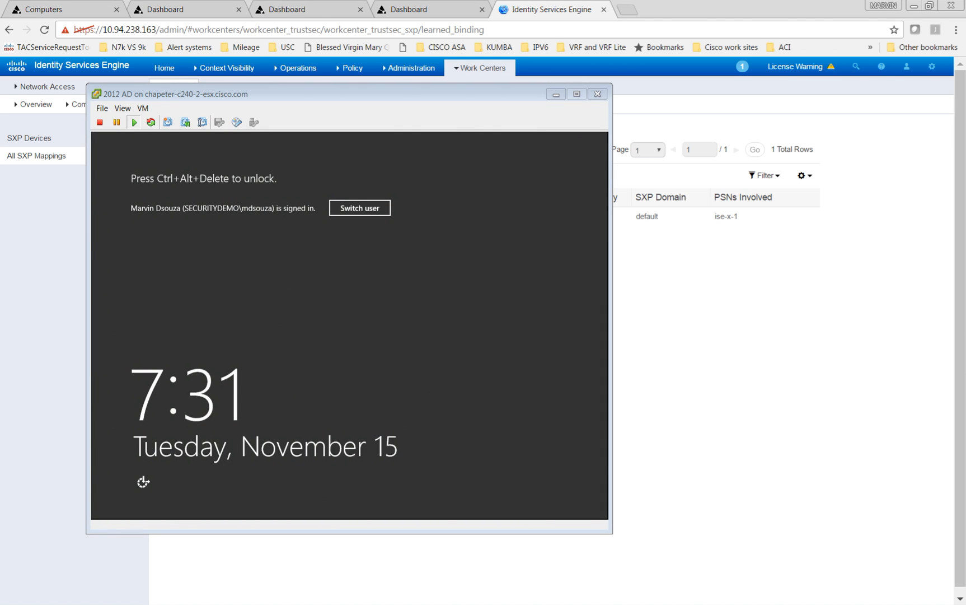
pyautogui.click(142, 108)
pyautogui.moveTo(170, 133)
pyautogui.click(338, 143)
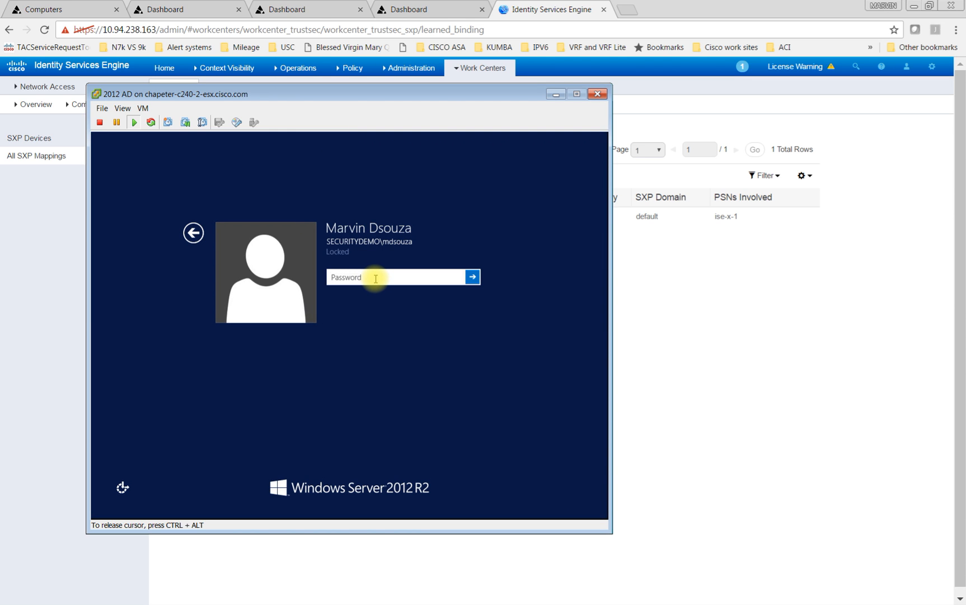
pyautogui.write('••••••••')
pyautogui.press('Return')
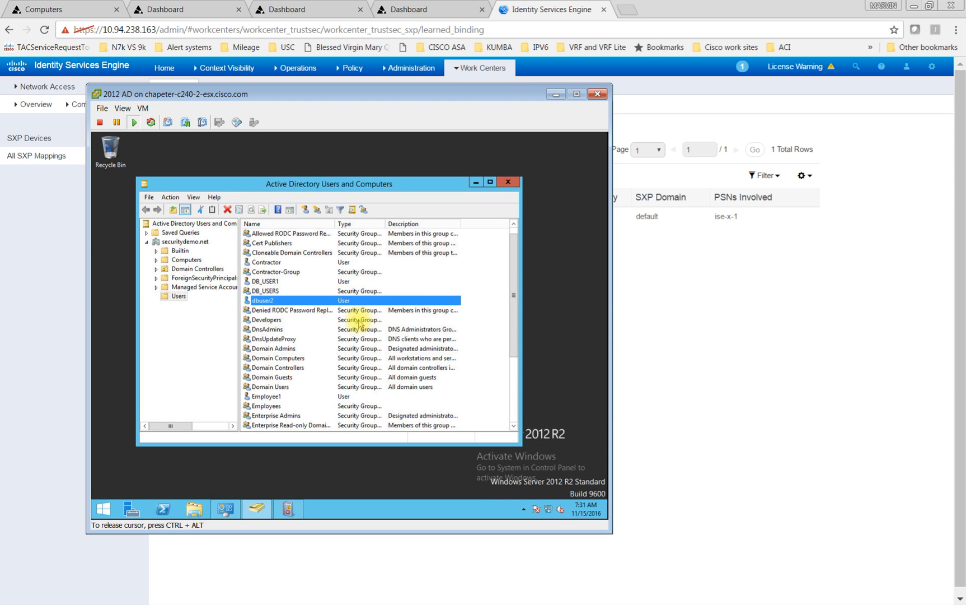
pyautogui.click(171, 198)
pyautogui.click(184, 220)
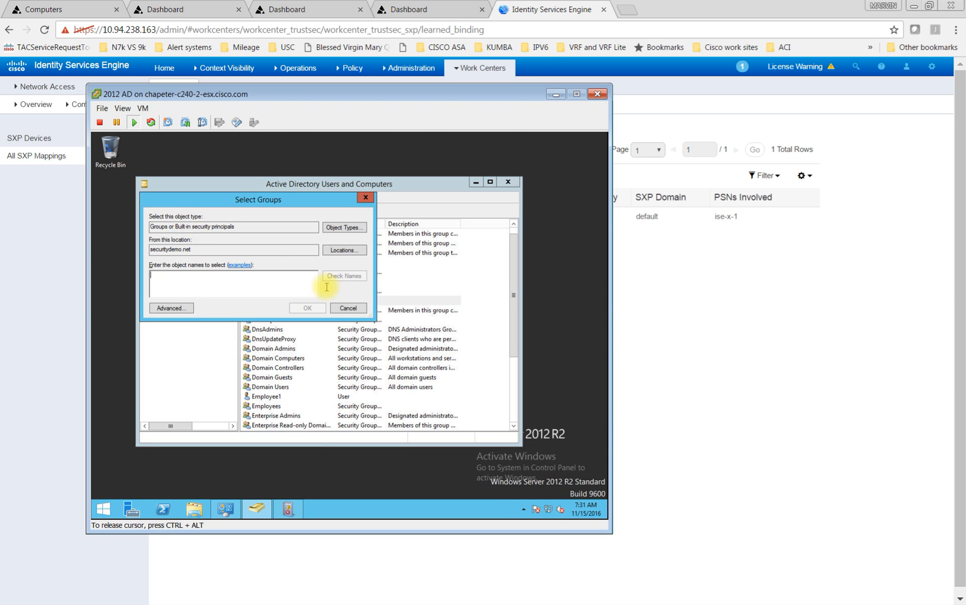
pyautogui.click(348, 308)
pyautogui.click(170, 197)
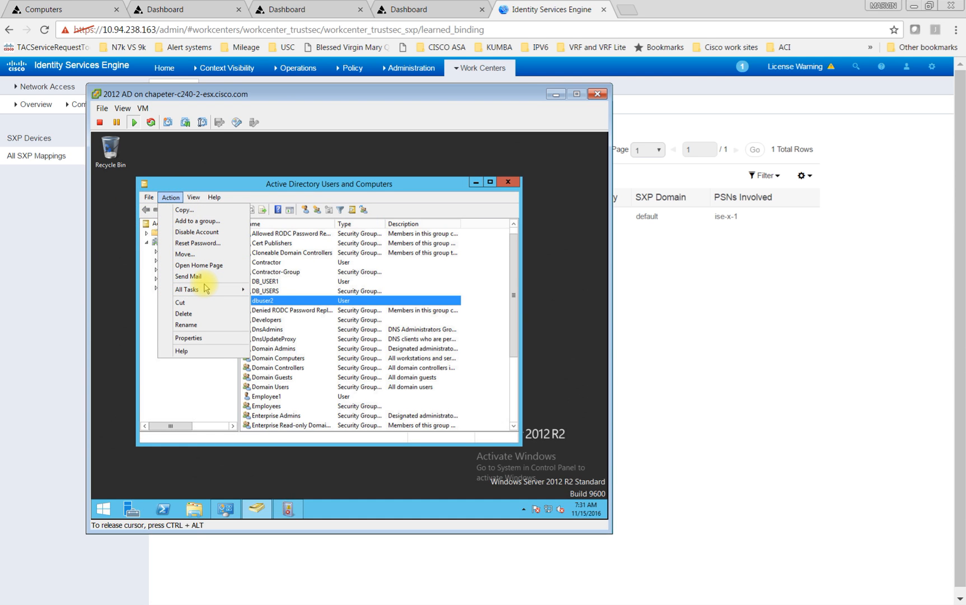
pyautogui.moveTo(206, 289)
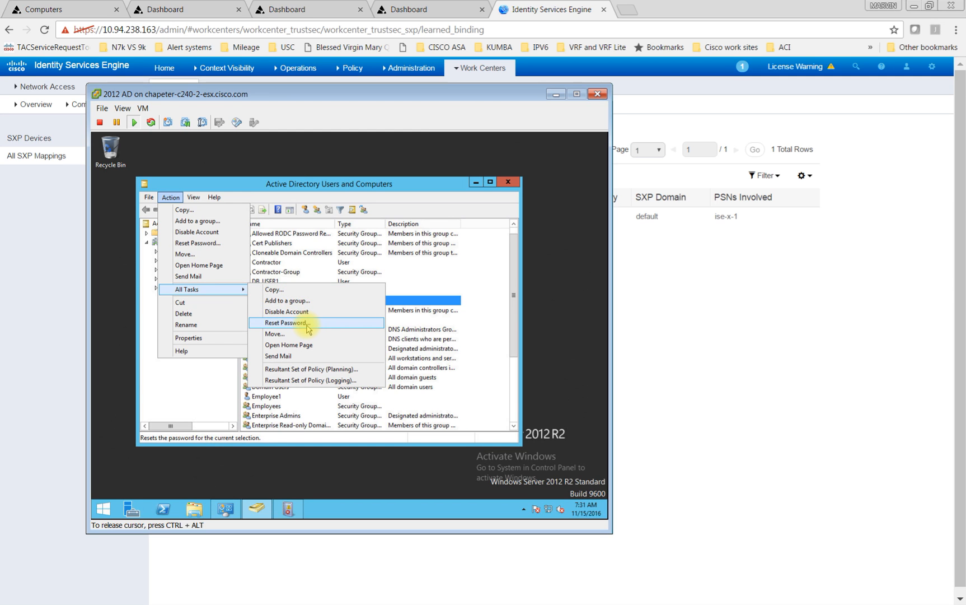
pyautogui.click(199, 362)
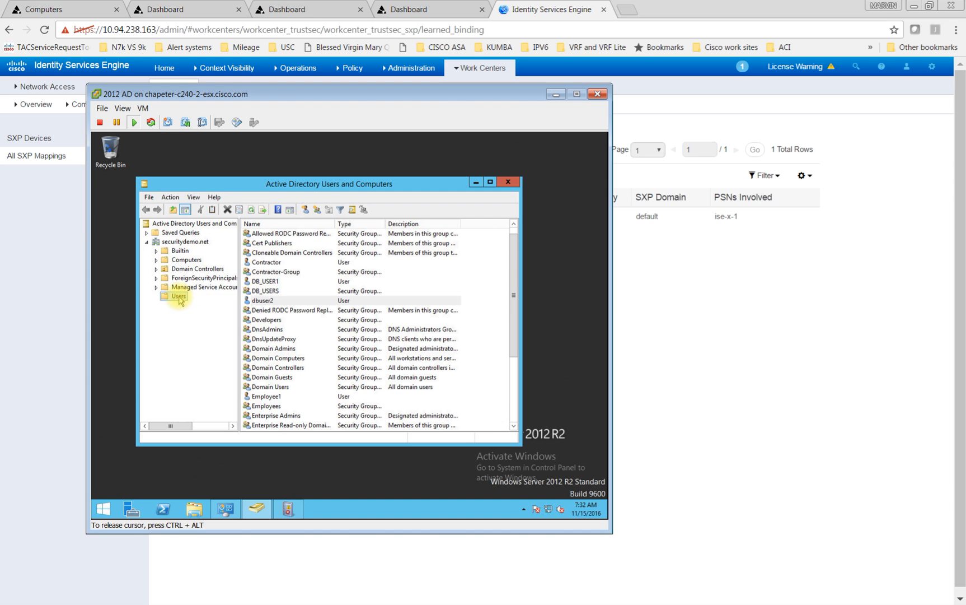
# - Create a global security group named Marketing in the Users container of securitydemo.net
pyautogui.rightClick(178, 296)
pyautogui.moveTo(216, 331)
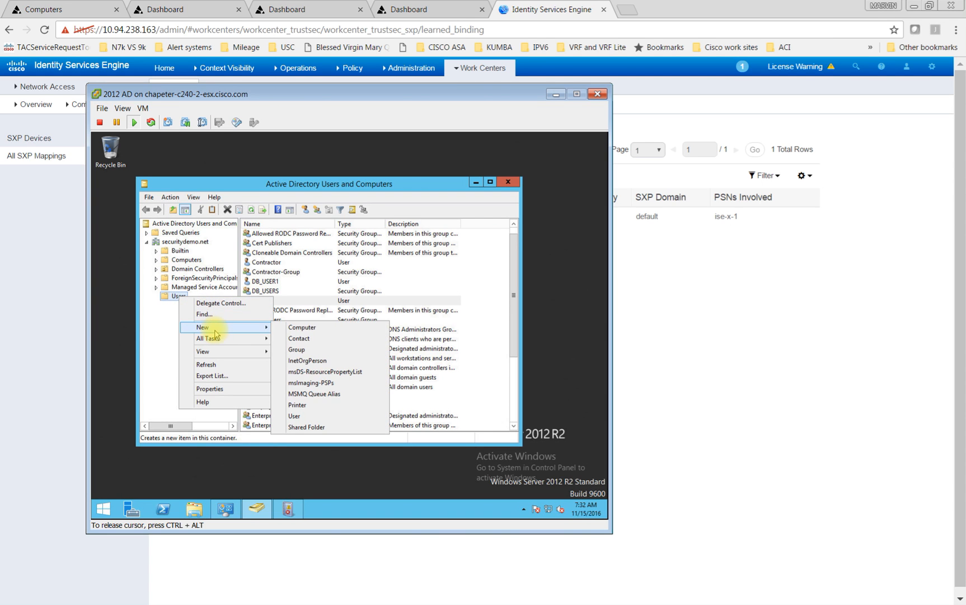
pyautogui.click(302, 349)
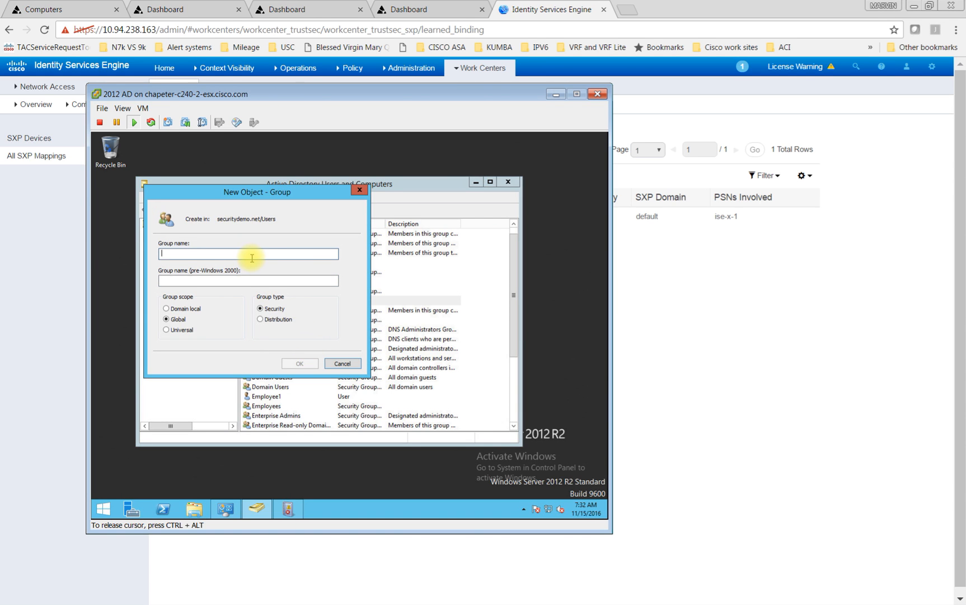
pyautogui.write('Marketing')
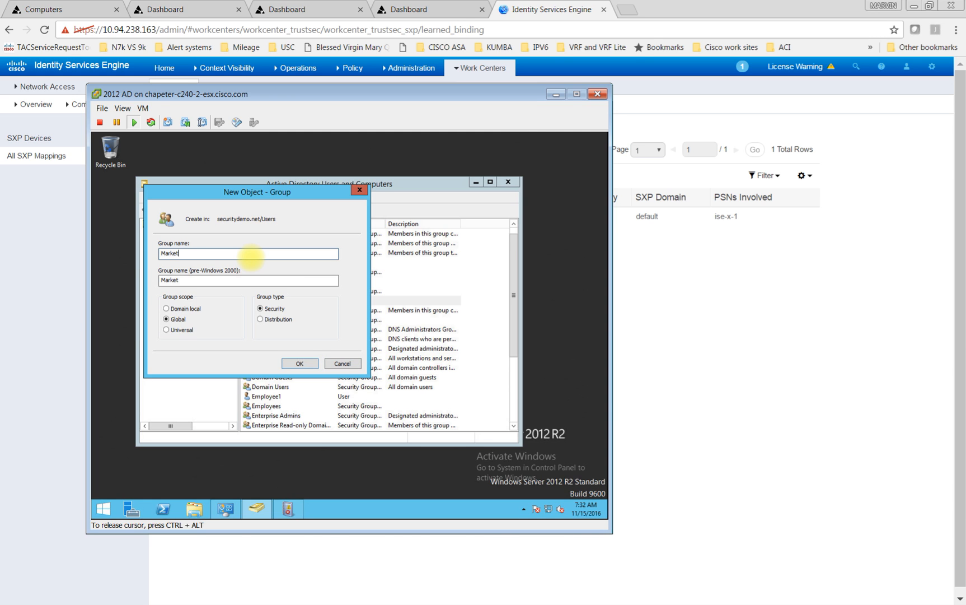
pyautogui.click(299, 364)
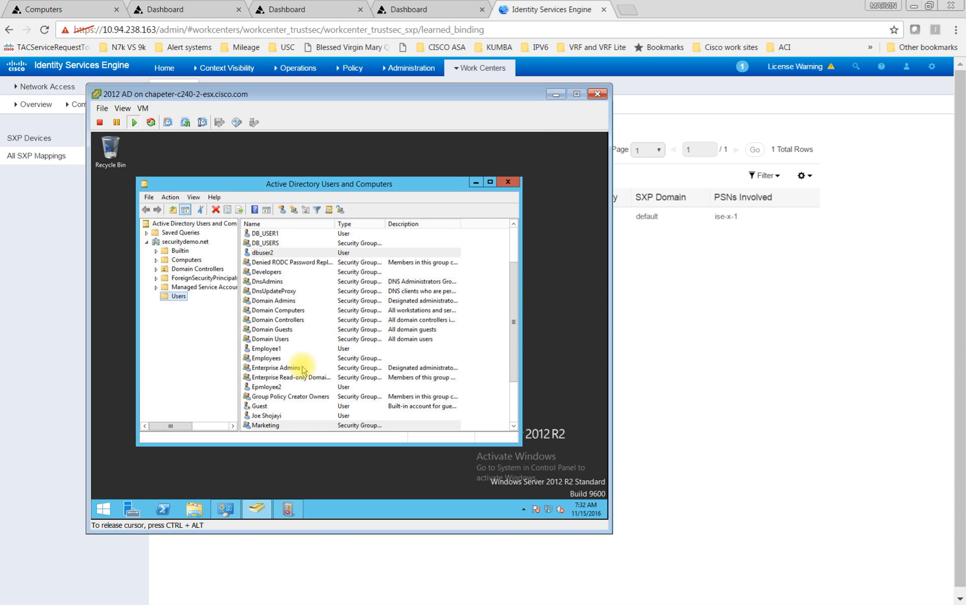
# - Start a new user in the Users container with first name and logon name mktg1, and continue to the password settings
pyautogui.rightClick(186, 300)
pyautogui.moveTo(247, 325)
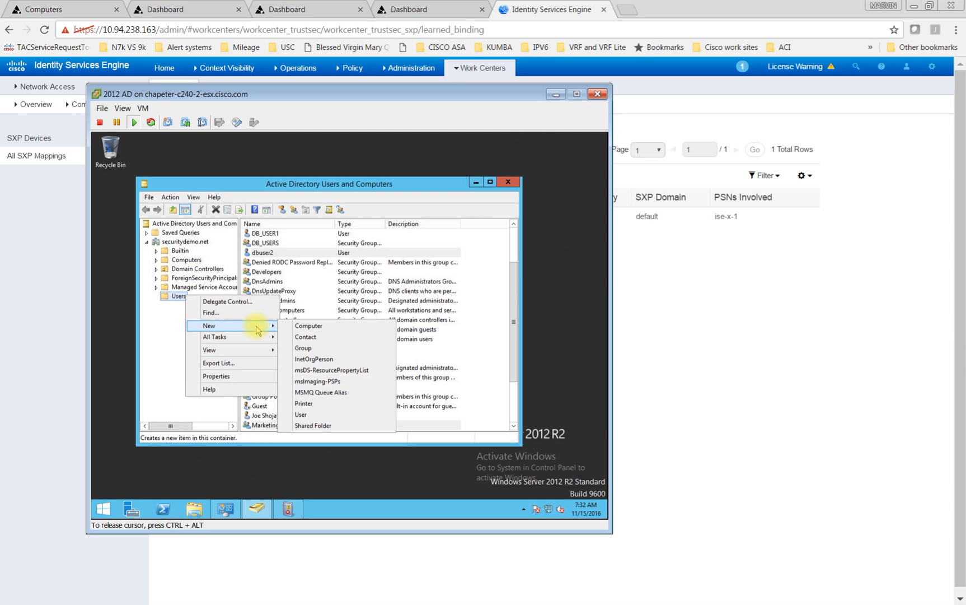
pyautogui.click(312, 414)
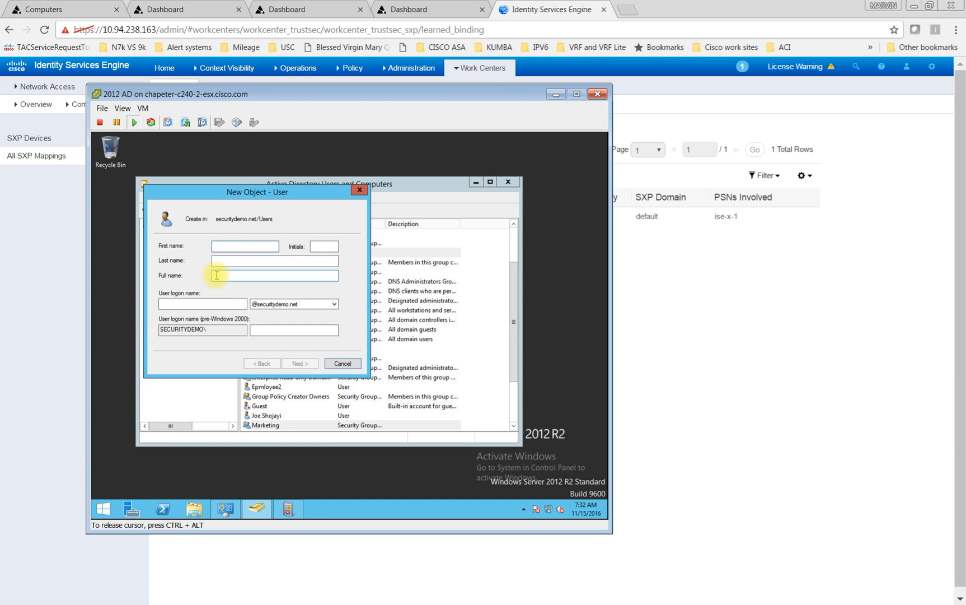
pyautogui.write('mktg1')
pyautogui.press('Tab')
pyautogui.press('Tab')
pyautogui.press('Tab')
pyautogui.write('m')
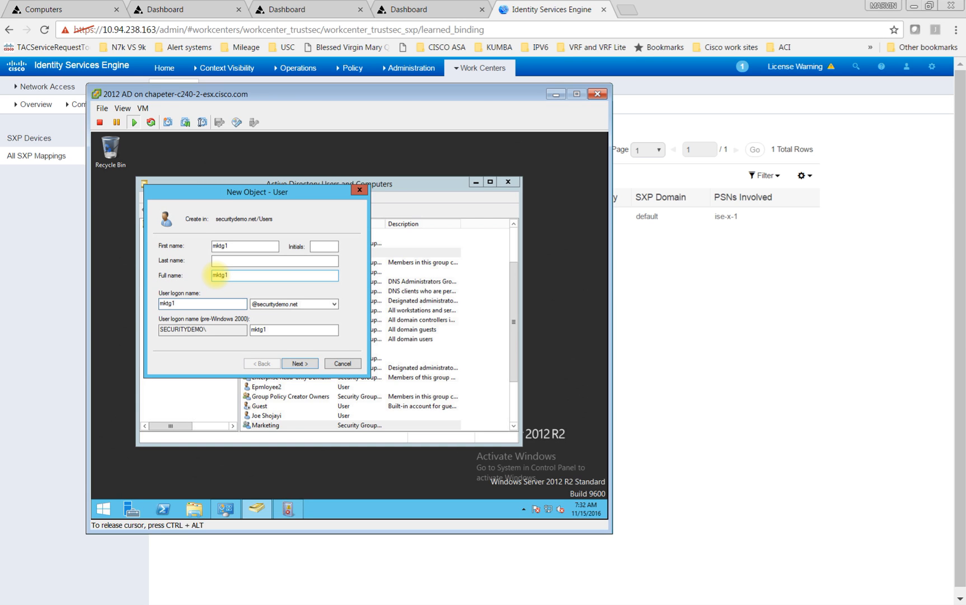
pyautogui.click(299, 363)
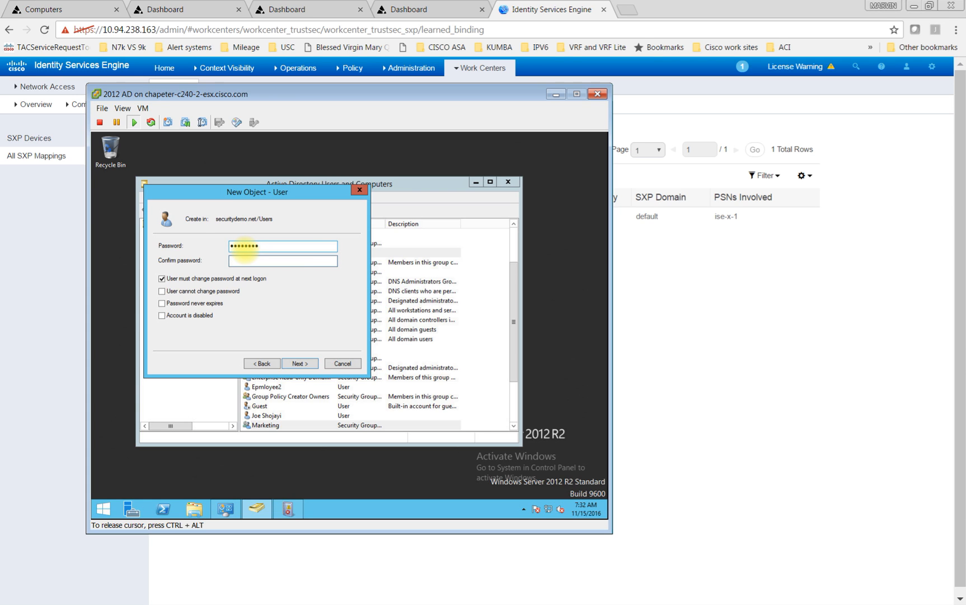
# - Enter and confirm the new user's password, set it to never expire, and finish creating the account
pyautogui.click(162, 303)
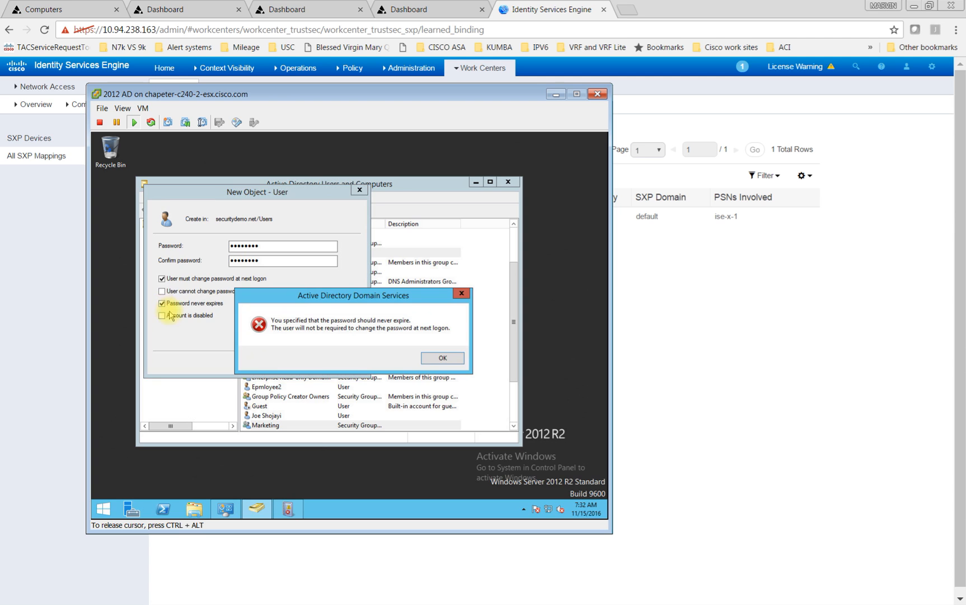
pyautogui.click(425, 358)
pyautogui.click(299, 363)
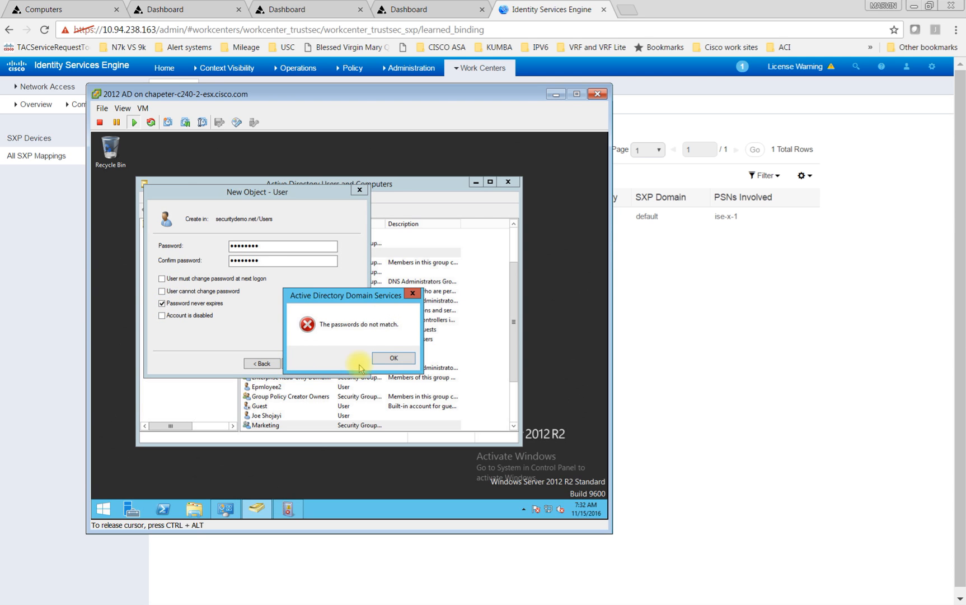
pyautogui.click(383, 361)
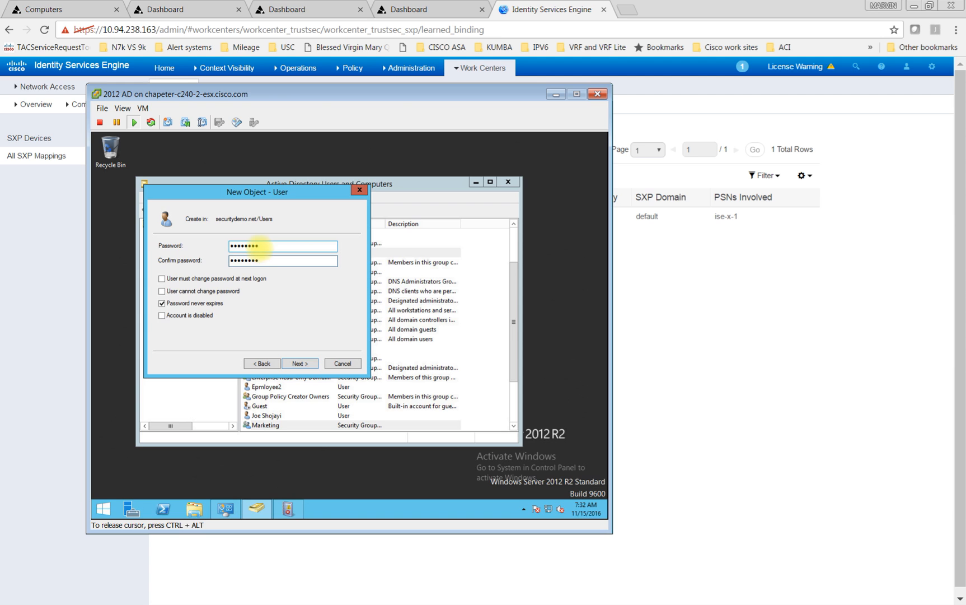
pyautogui.click(308, 364)
pyautogui.click(308, 364)
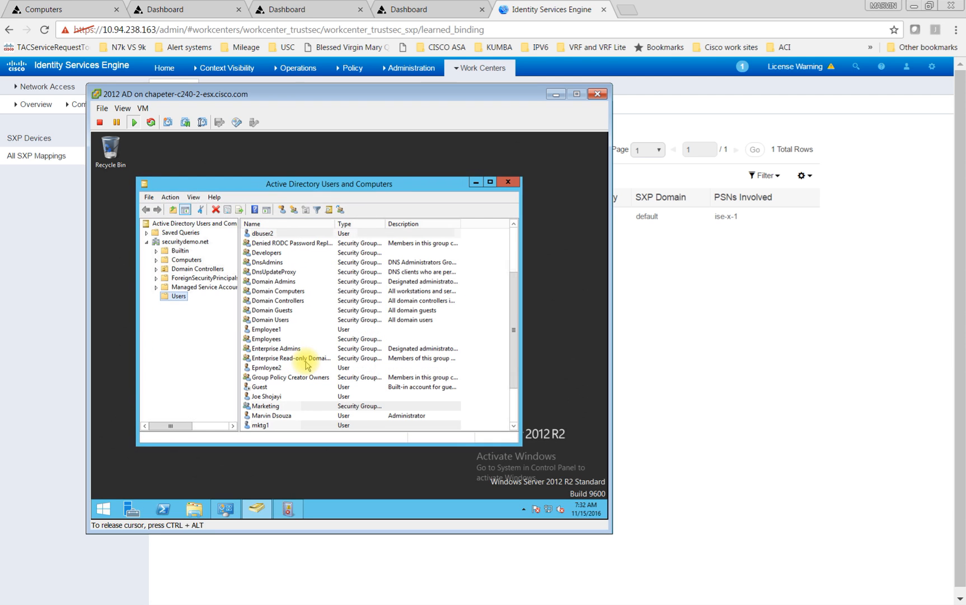
# - Select only the mktg1 user and open its properties at the group memberships
pyautogui.rightClick(266, 428)
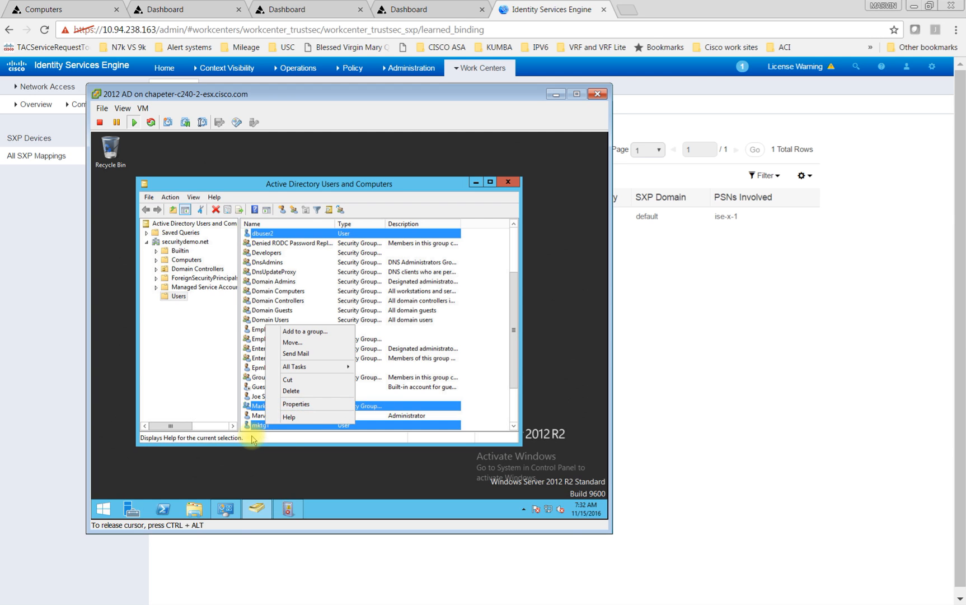
pyautogui.click(207, 399)
pyautogui.rightClick(258, 427)
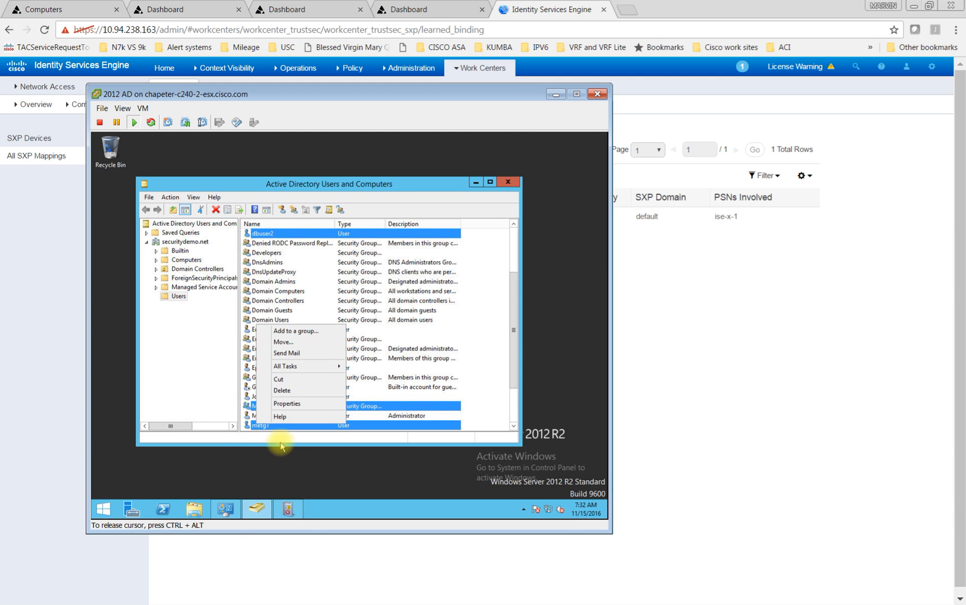
pyautogui.click(271, 440)
pyautogui.click(274, 425)
pyautogui.rightClick(278, 429)
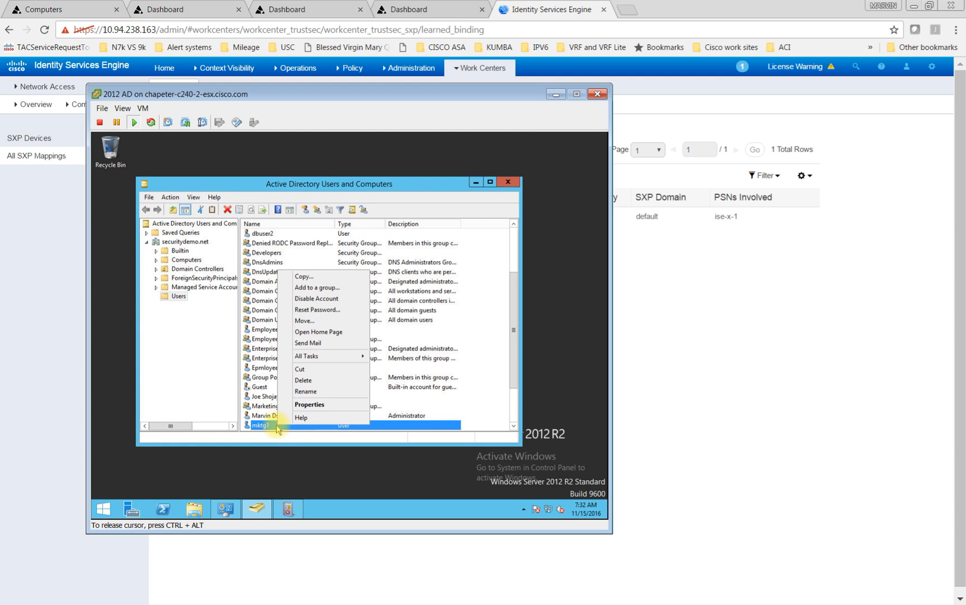
pyautogui.click(302, 404)
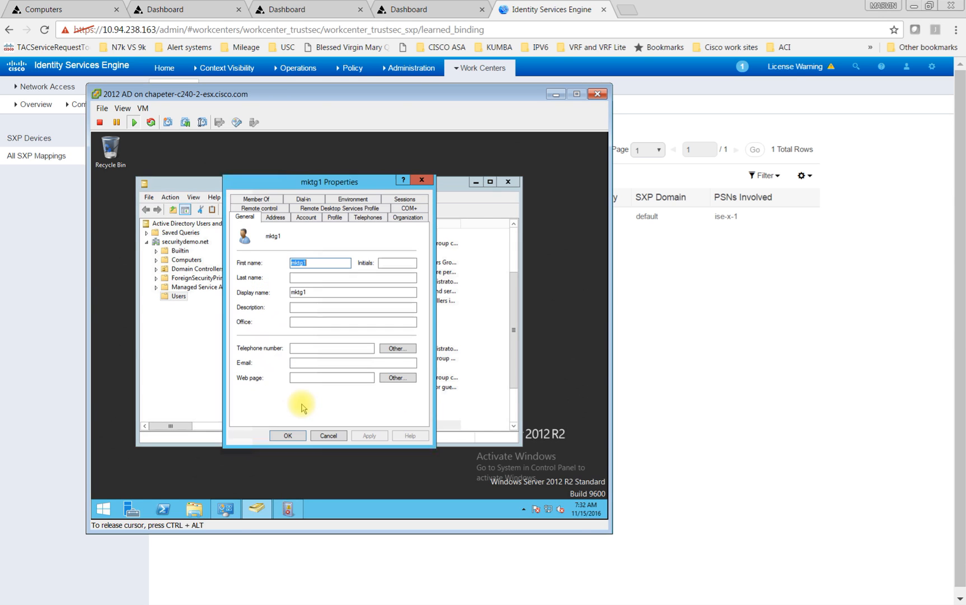
pyautogui.click(275, 200)
# - Look up the Marketing group in securitydemo.net, add mktg1 to it and apply the membership
pyautogui.click(255, 339)
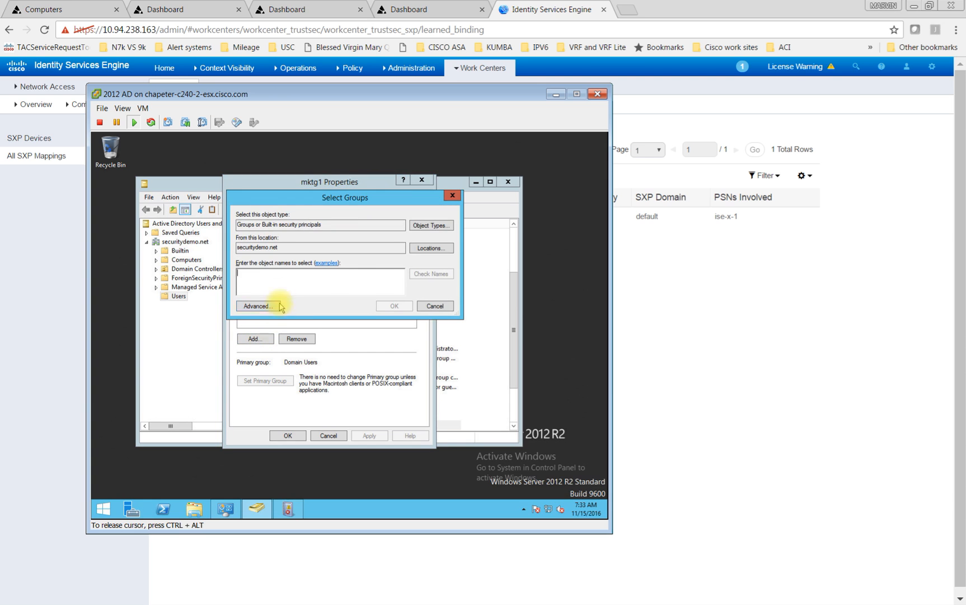
pyautogui.click(258, 306)
pyautogui.click(465, 306)
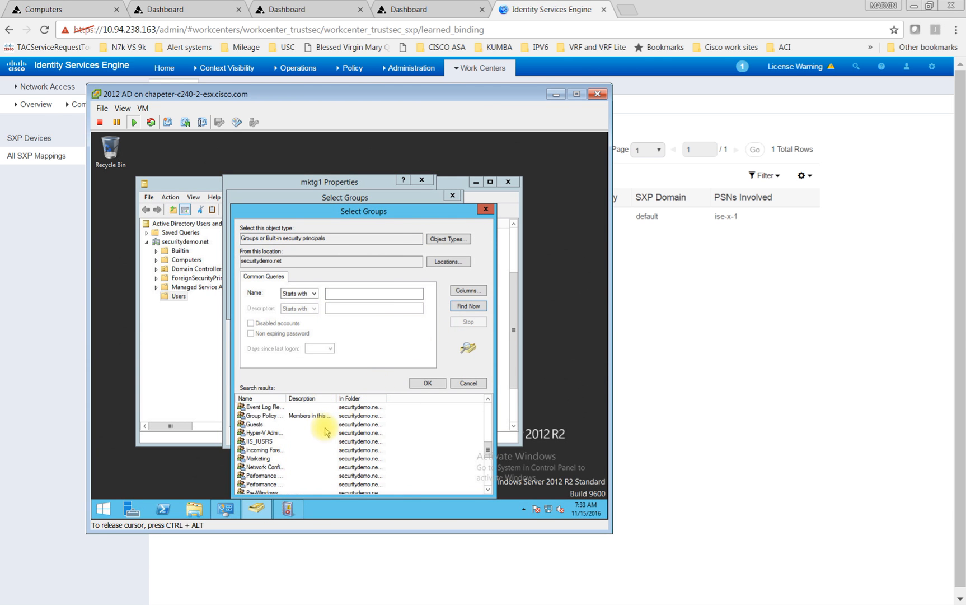
pyautogui.scroll(-4, 305, 451)
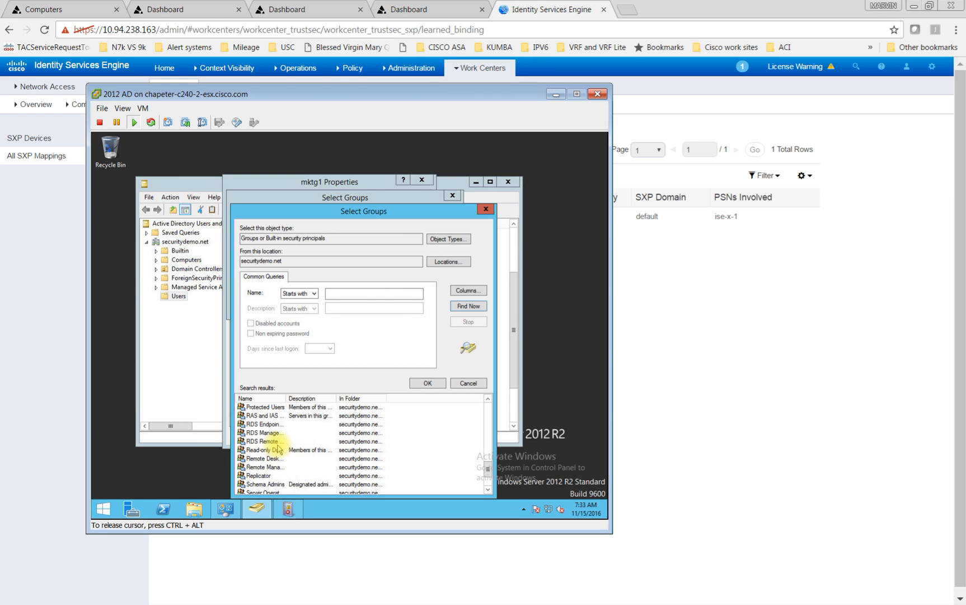
pyautogui.scroll(-1, 282, 457)
pyautogui.scroll(3, 283, 453)
pyautogui.scroll(1, 285, 441)
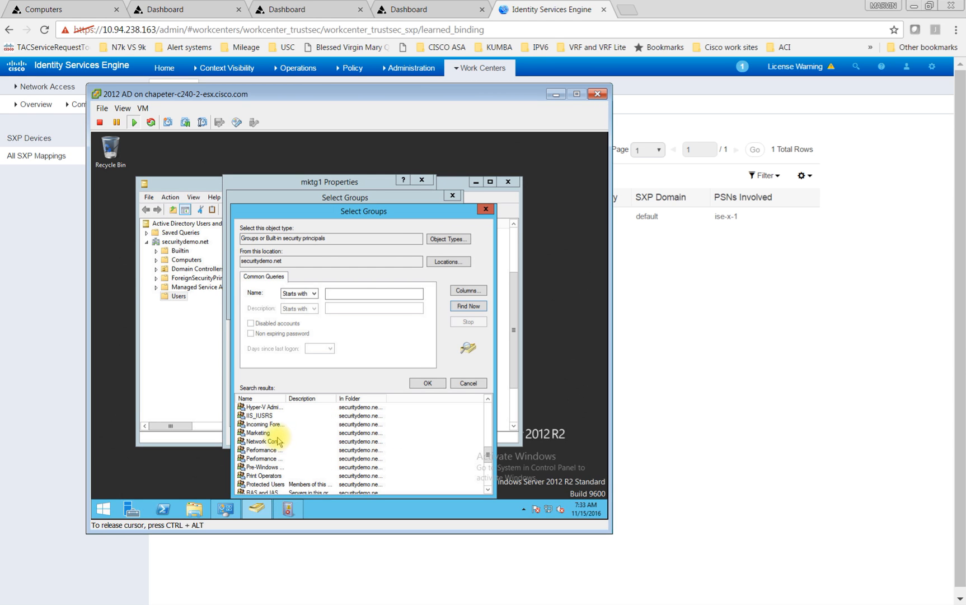
pyautogui.click(263, 432)
pyautogui.click(427, 383)
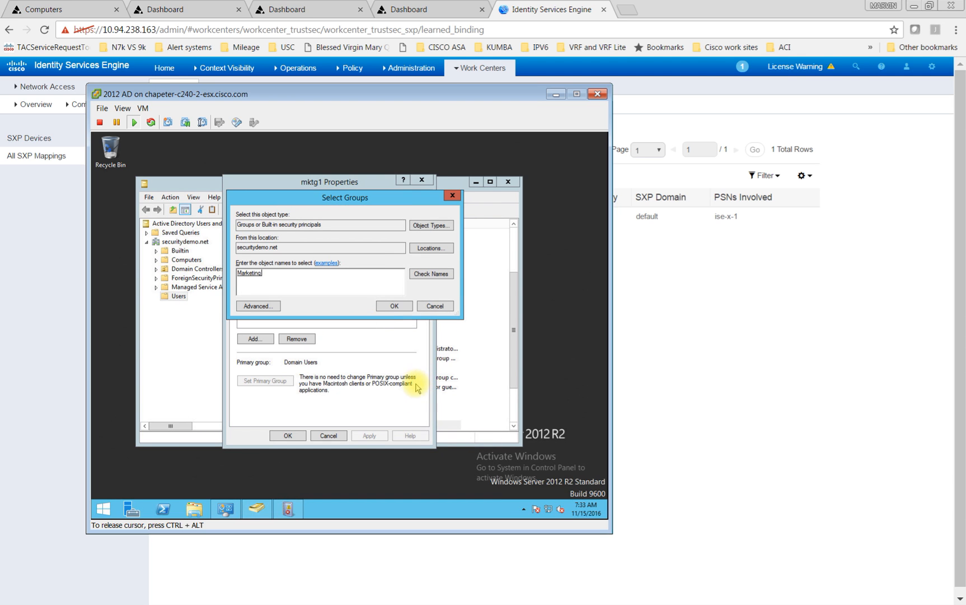
pyautogui.click(389, 305)
pyautogui.click(369, 435)
pyautogui.click(287, 435)
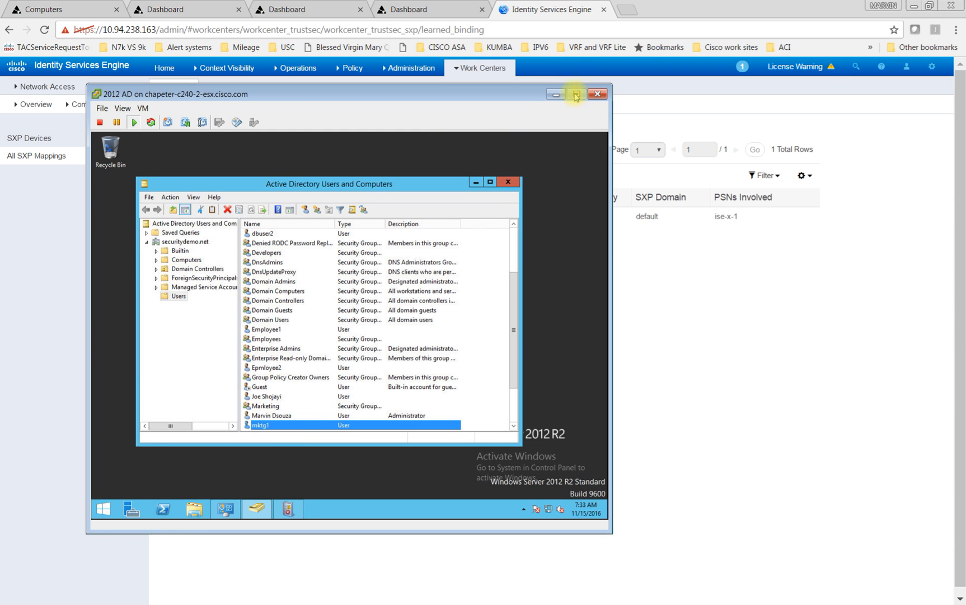
# - Close the 2012 AD console and add a TrustSec security group named Marketing with Propagate to ACI enabled in Identity Services Engine
pyautogui.click(597, 95)
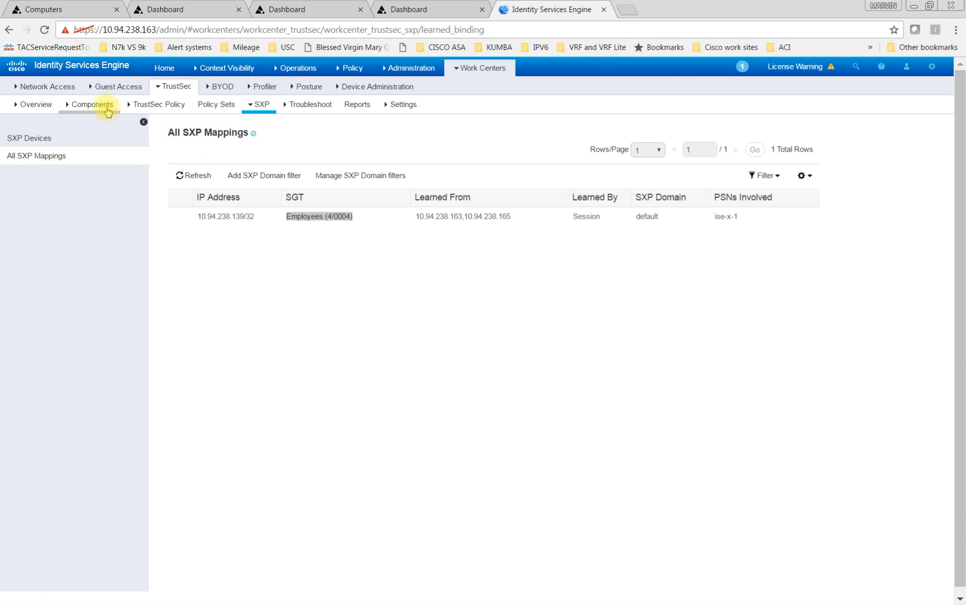
pyautogui.click(105, 104)
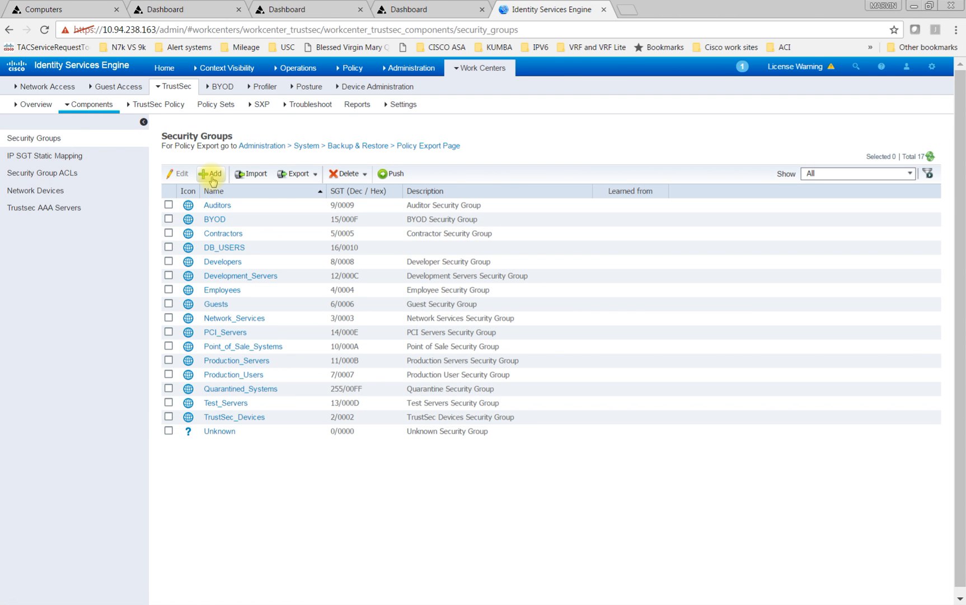
pyautogui.click(213, 177)
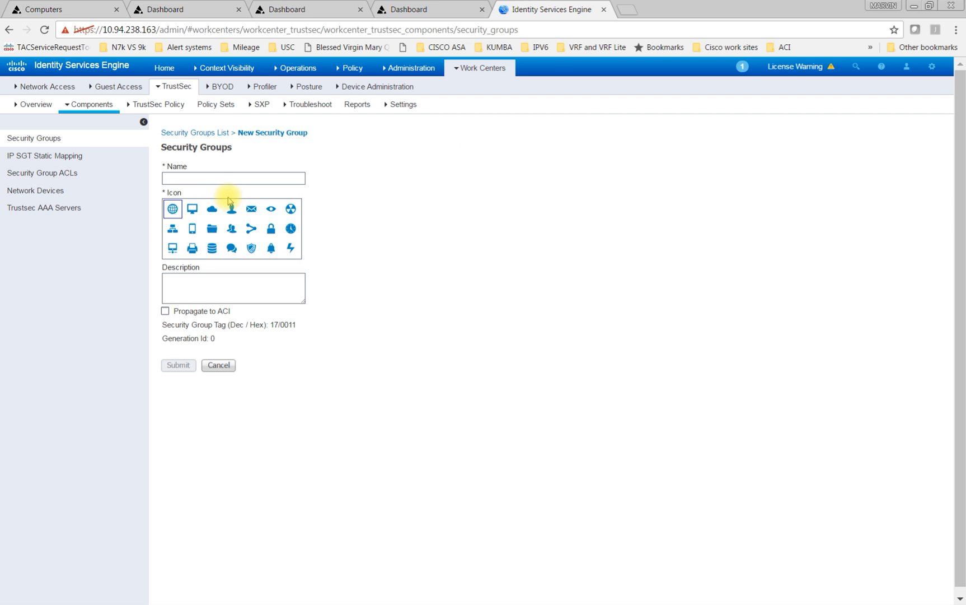
pyautogui.write('marketing')
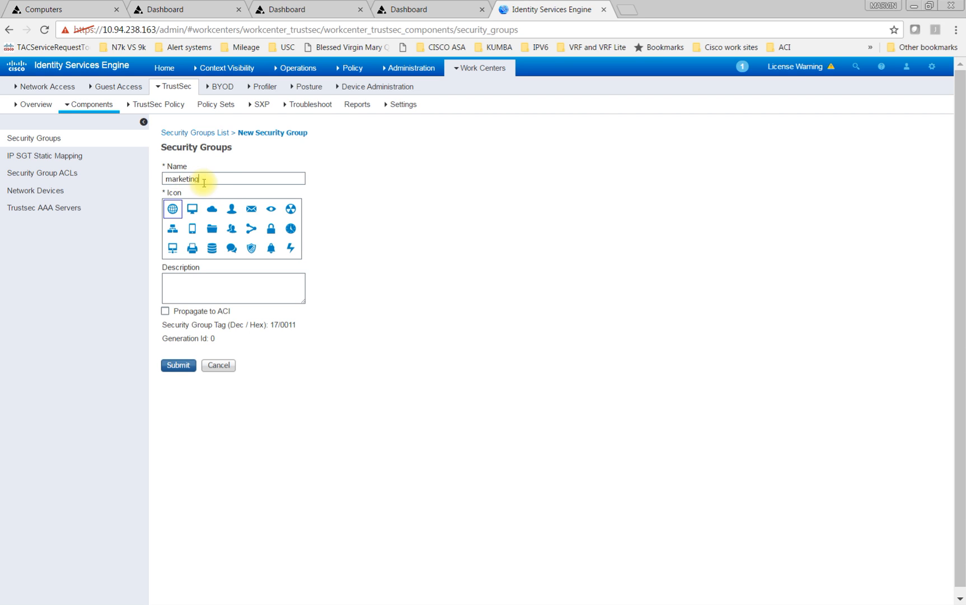
pyautogui.moveTo(199, 179); pyautogui.dragTo(133, 179)
pyautogui.write('Mar')
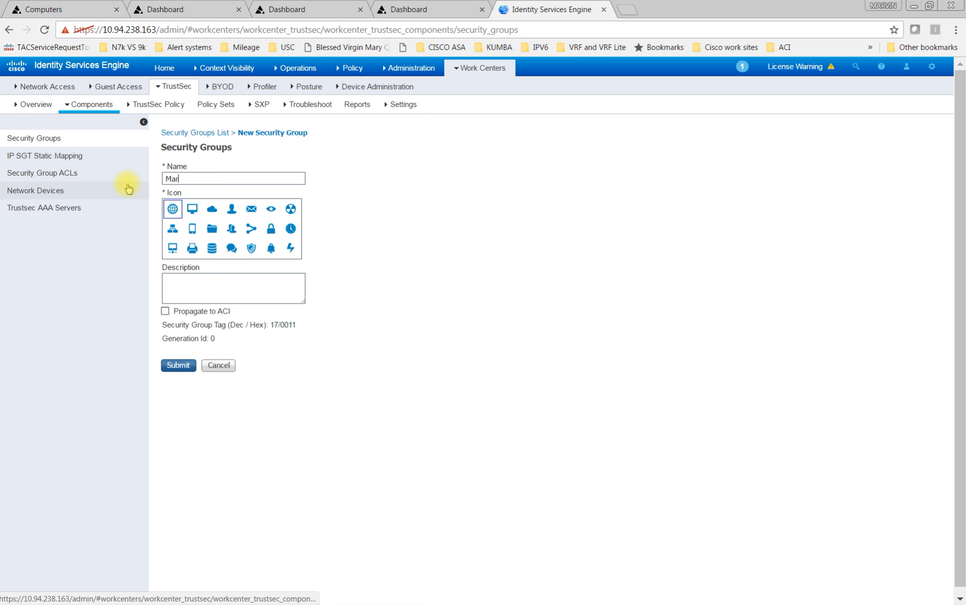
pyautogui.write('keting')
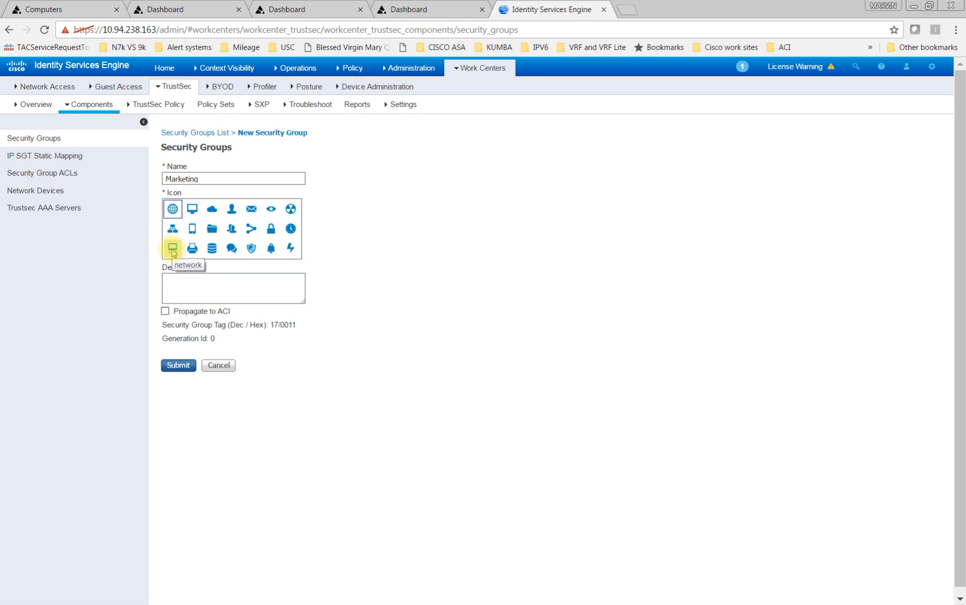
pyautogui.click(165, 311)
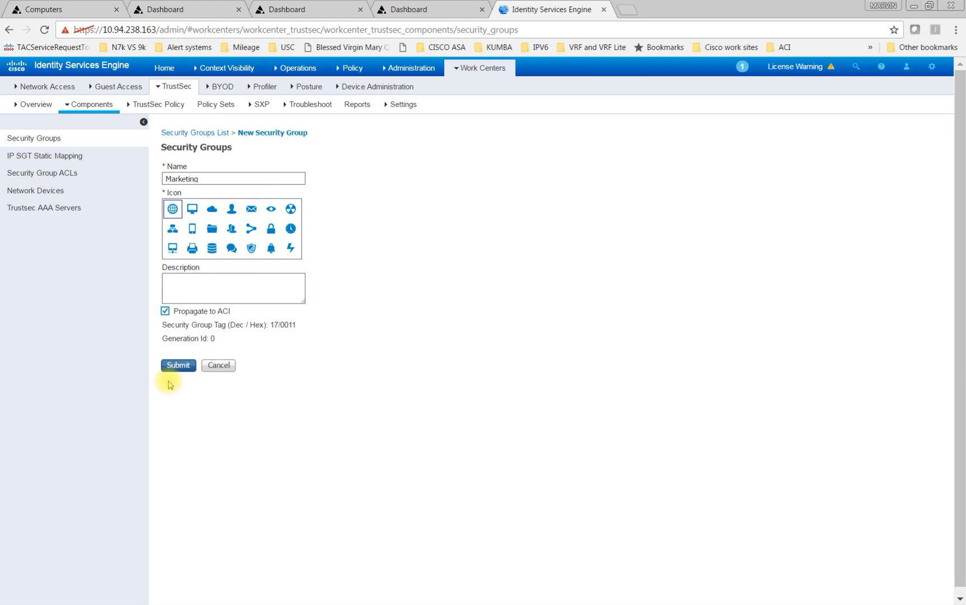
pyautogui.click(184, 370)
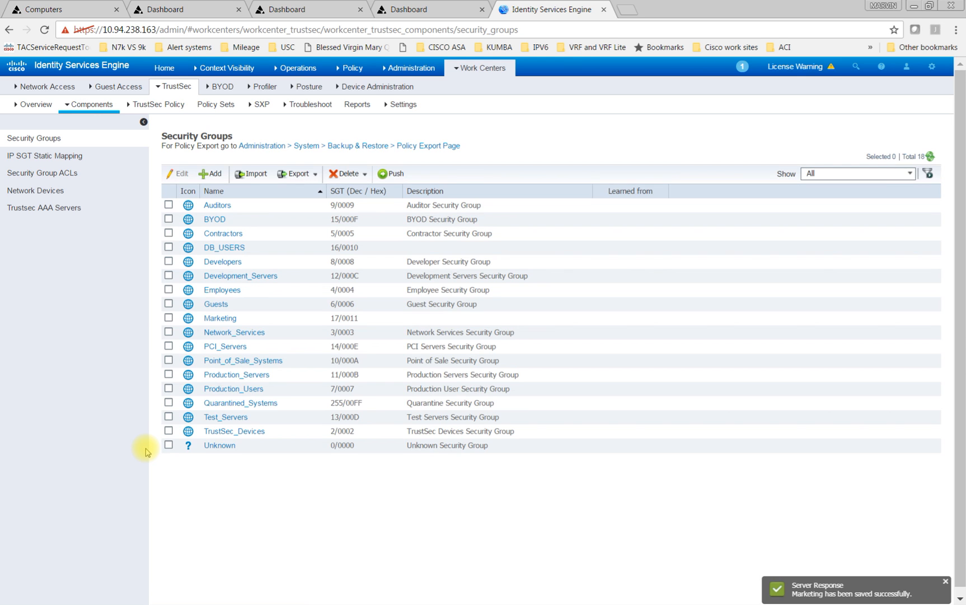
# - Open the EZConnect policy set and review its authentication and authorization rules
pyautogui.moveTo(348, 93)
pyautogui.moveTo(348, 68)
pyautogui.click(347, 143)
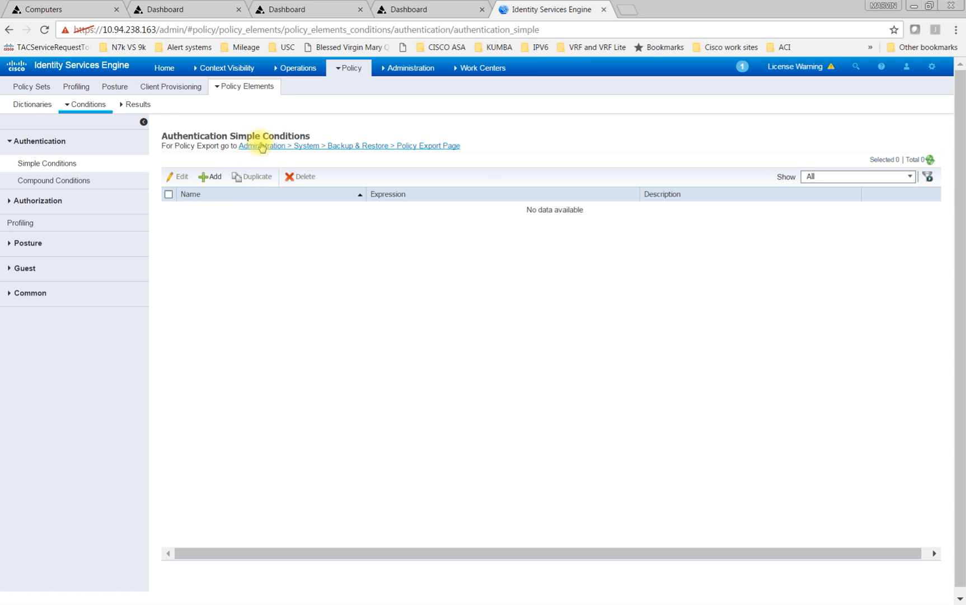
pyautogui.click(39, 87)
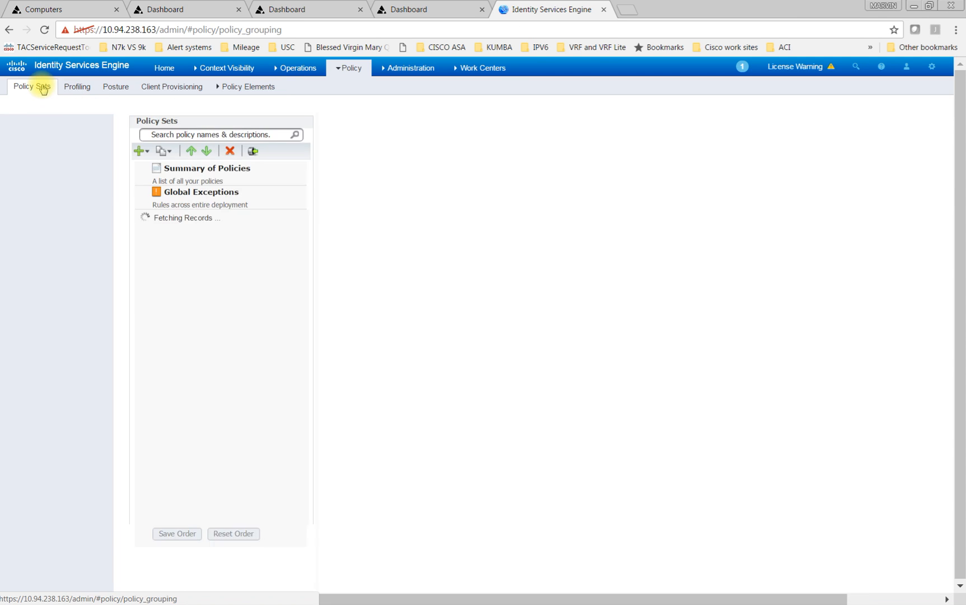
pyautogui.click(91, 221)
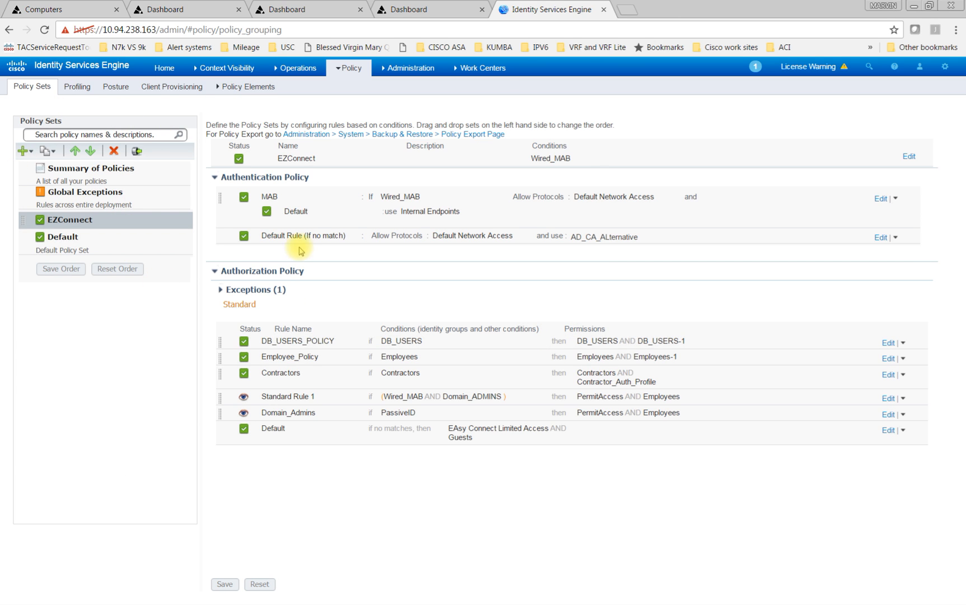
pyautogui.moveTo(349, 67)
pyautogui.click(361, 141)
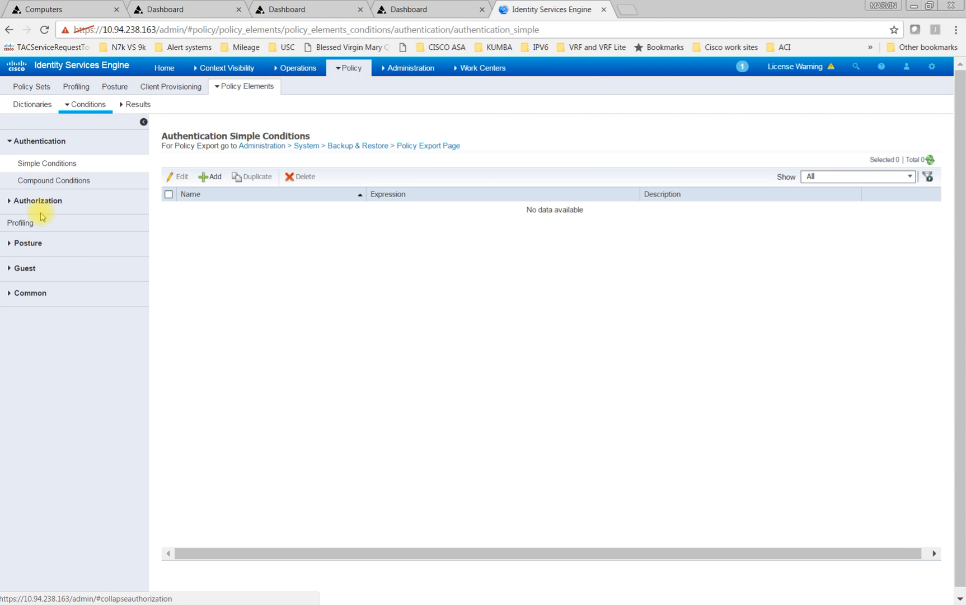
pyautogui.click(45, 197)
pyautogui.click(47, 206)
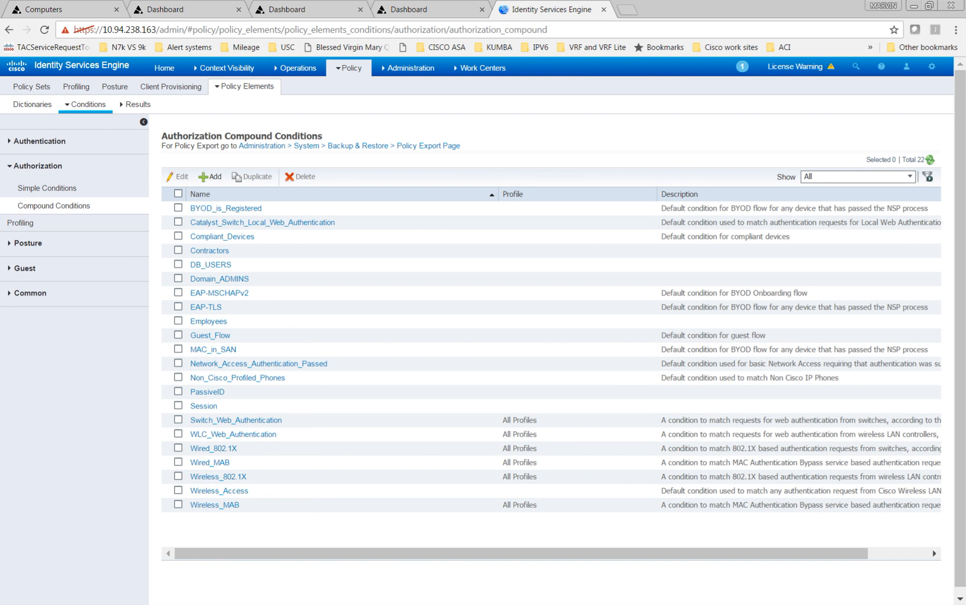
pyautogui.click(213, 177)
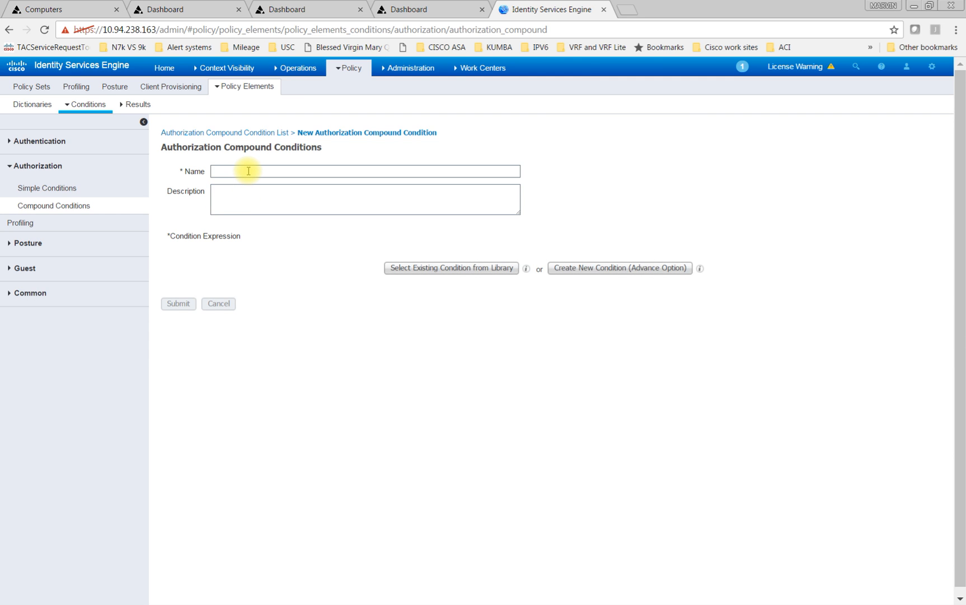
pyautogui.click(248, 171)
pyautogui.write('Marketing')
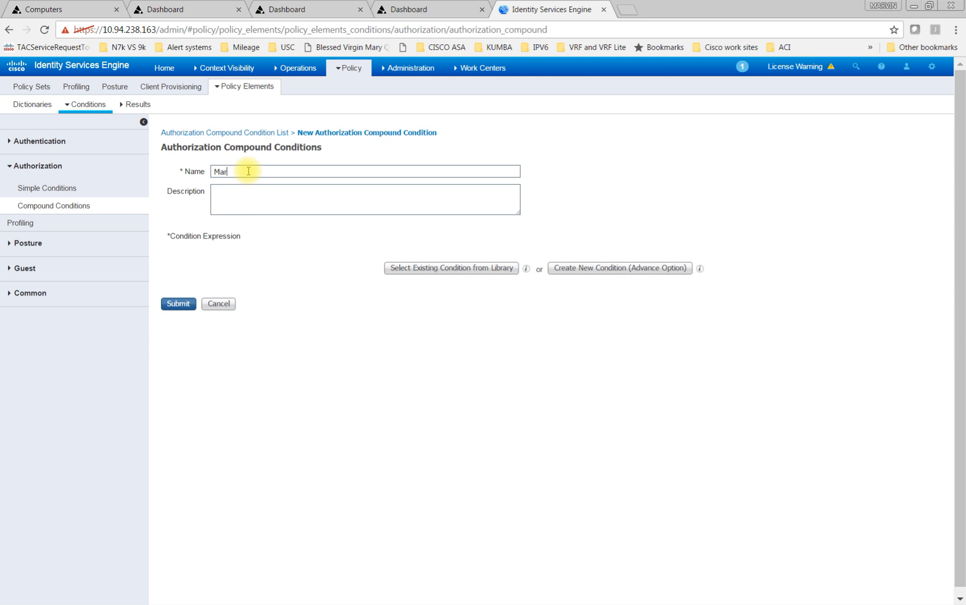
pyautogui.click(577, 269)
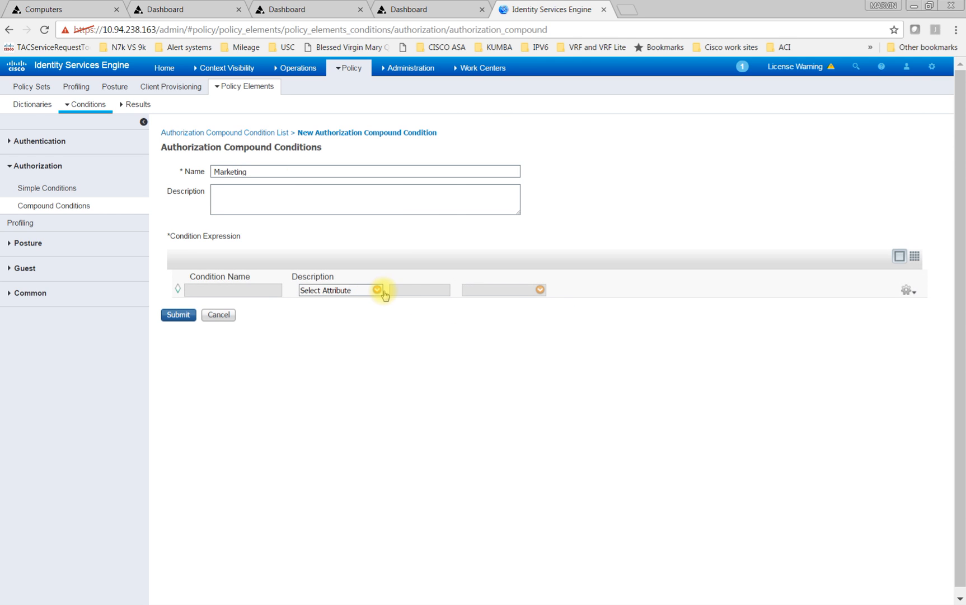
pyautogui.click(383, 293)
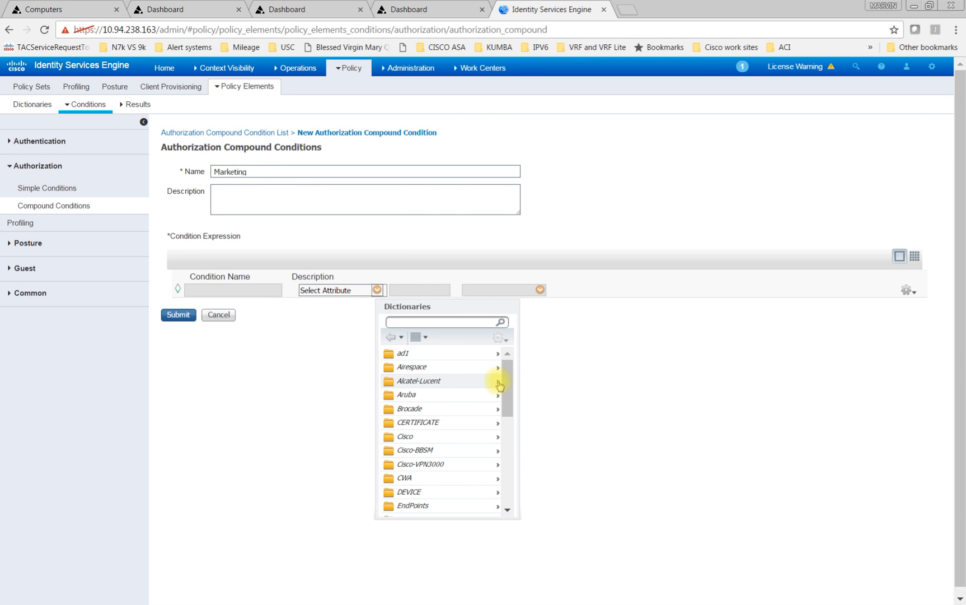
pyautogui.moveTo(507, 386); pyautogui.dragTo(507, 469)
pyautogui.click(423, 446)
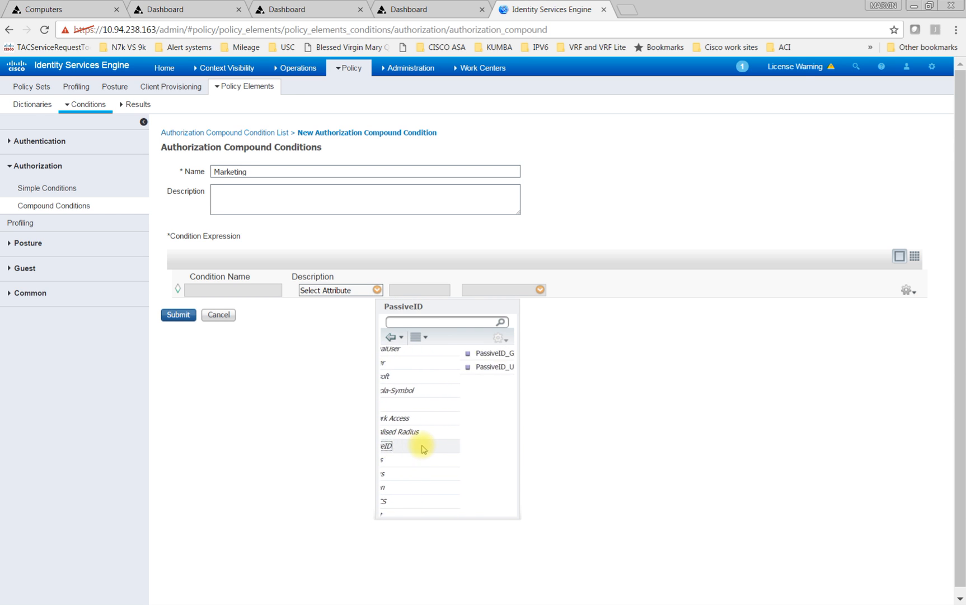
pyautogui.click(438, 353)
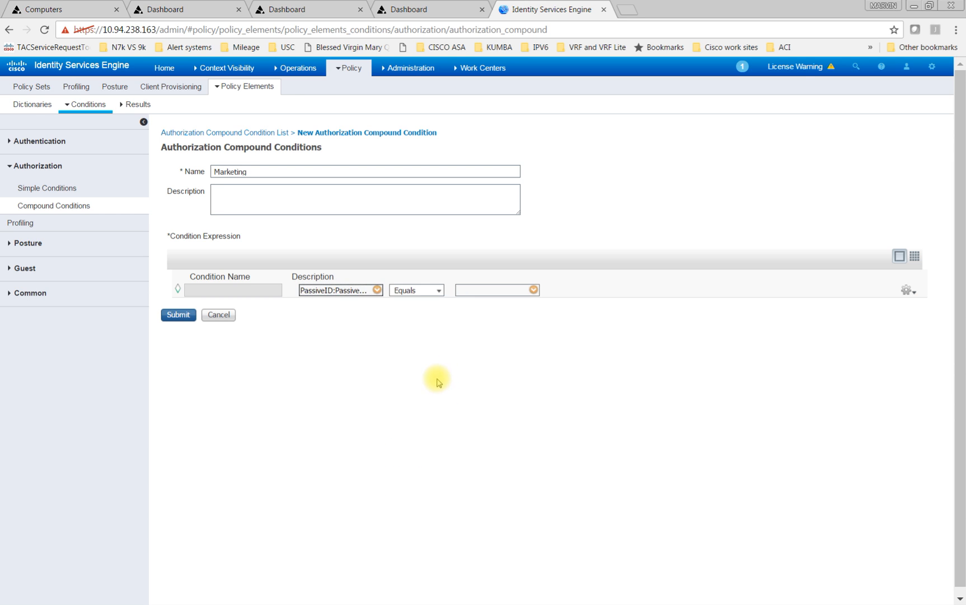
pyautogui.click(410, 68)
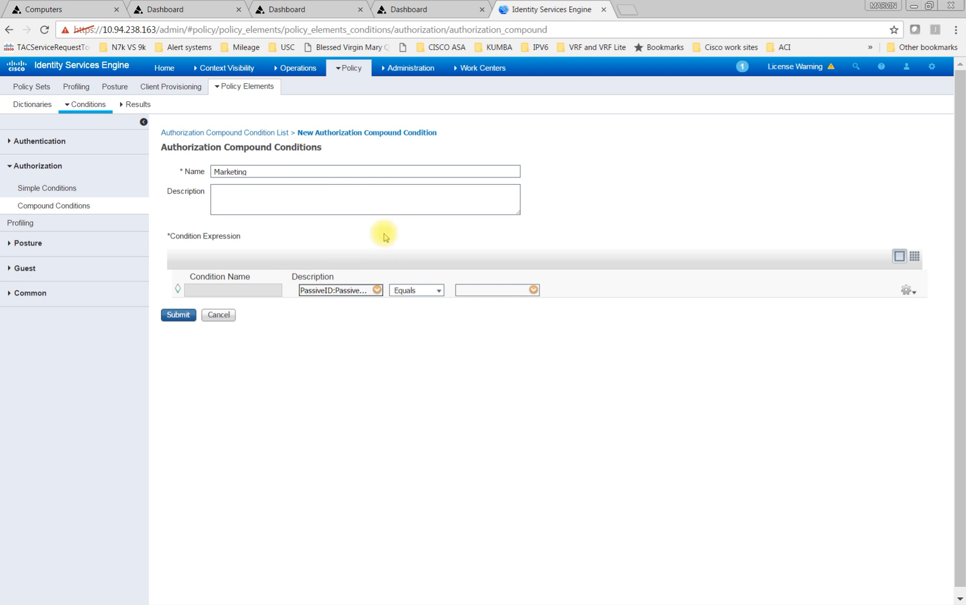
pyautogui.click(534, 290)
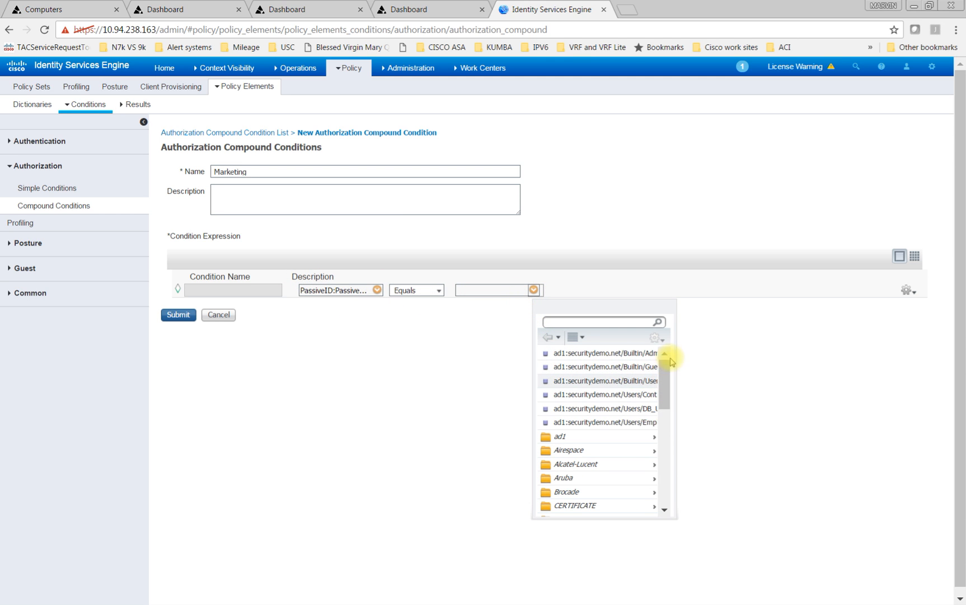
pyautogui.click(685, 378)
pyautogui.click(223, 315)
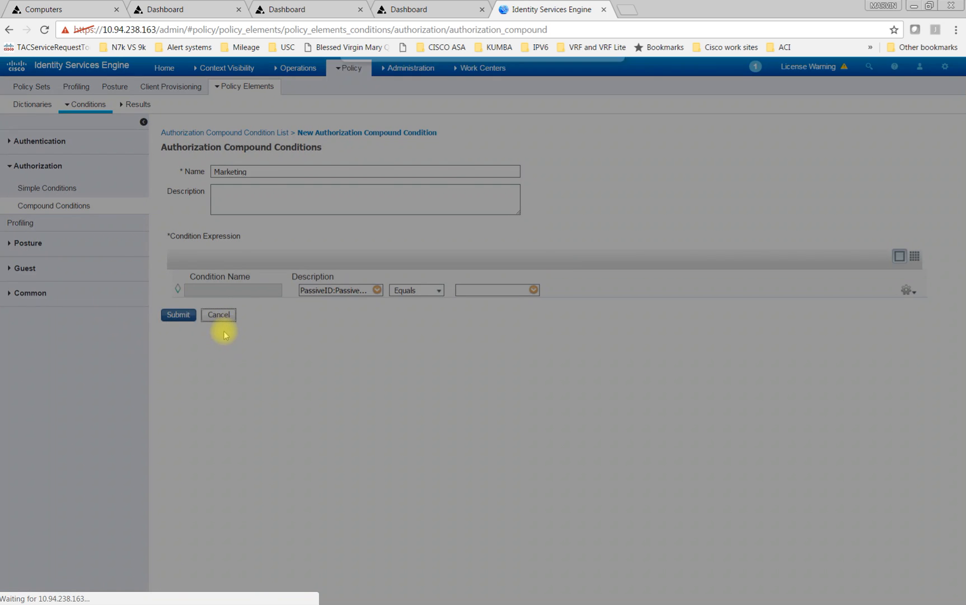
pyautogui.click(577, 102)
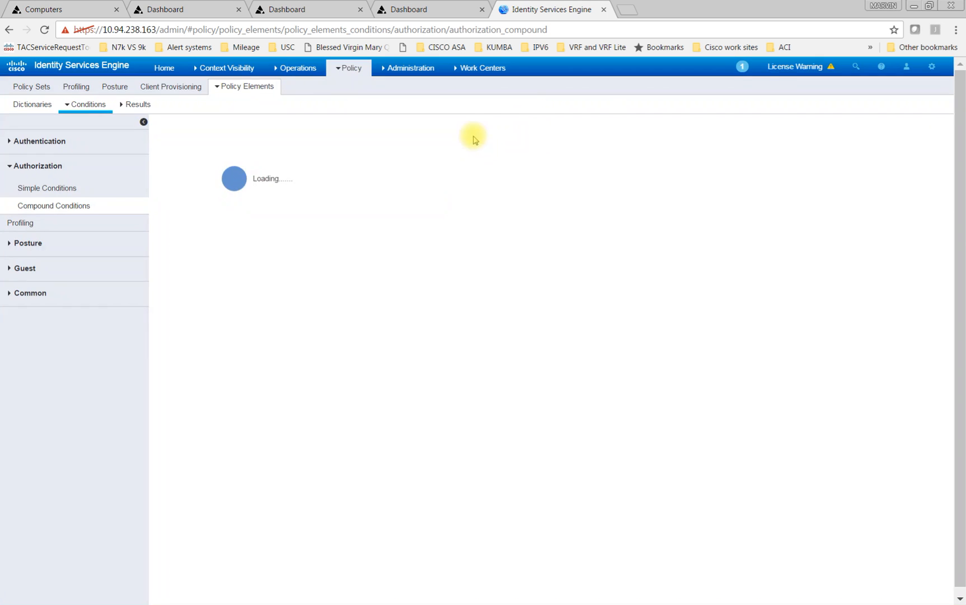
# - Open the directory groups of the ad1 Active Directory join point in the external identity sources
pyautogui.moveTo(273, 75)
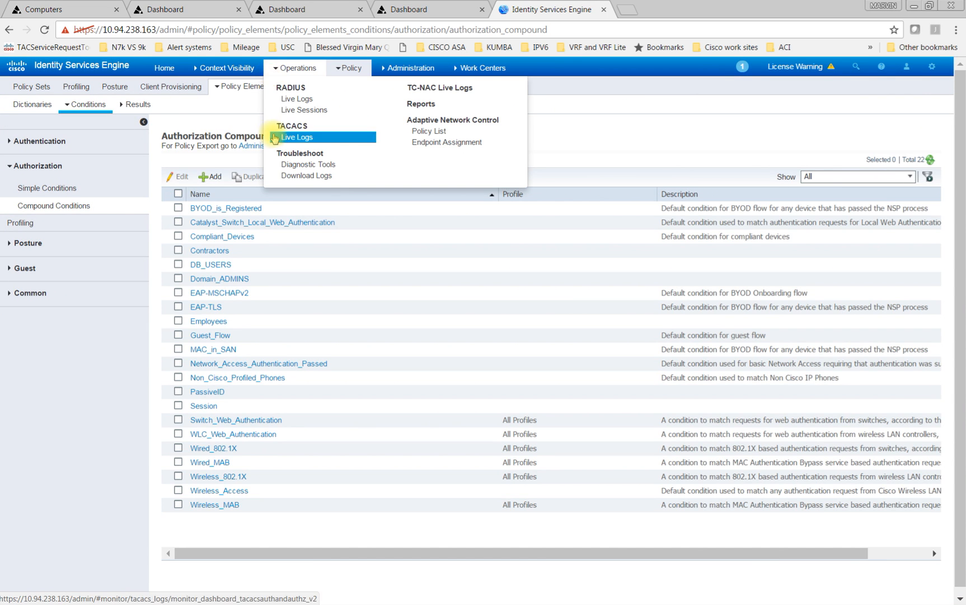
pyautogui.moveTo(389, 66)
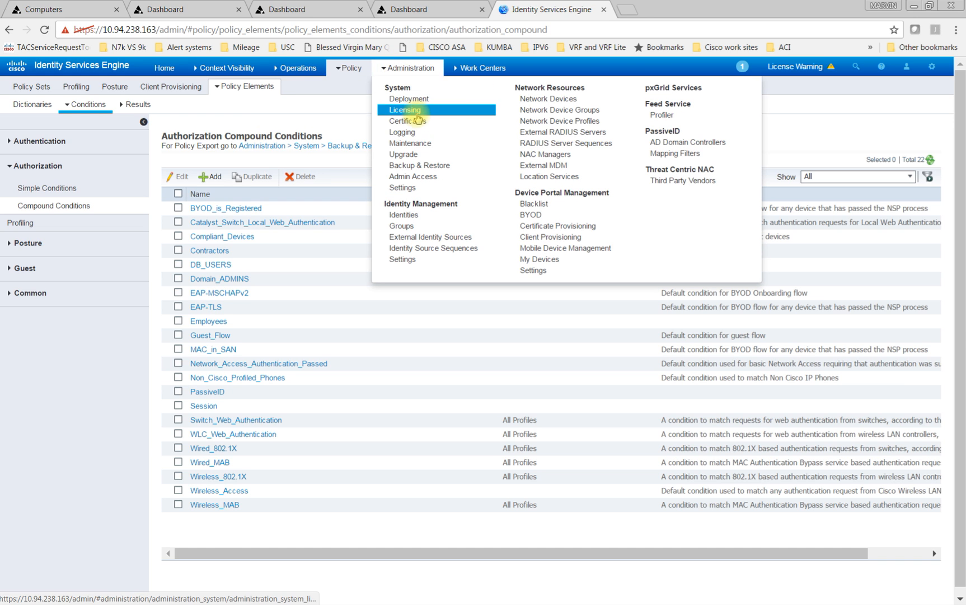
pyautogui.click(428, 237)
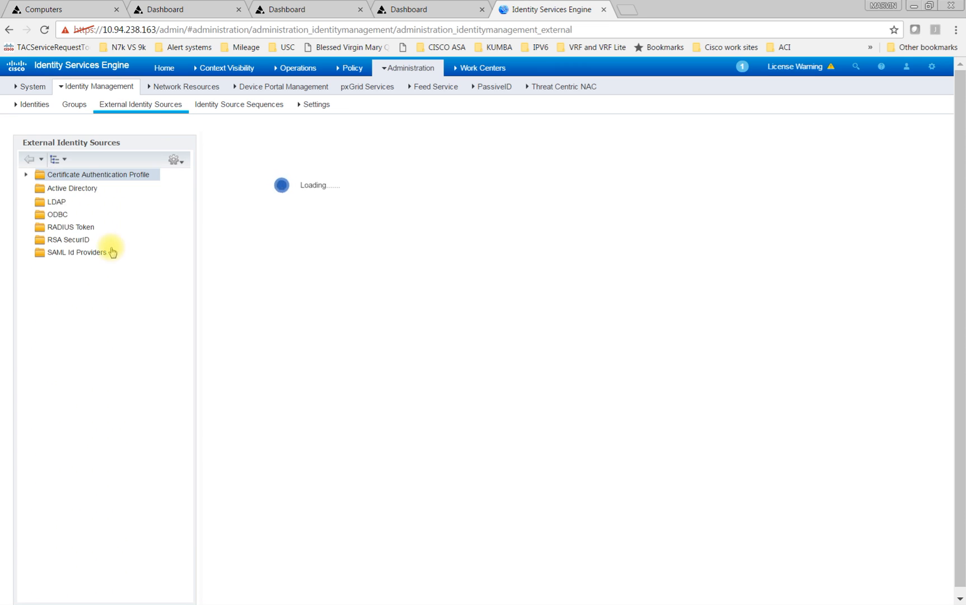
pyautogui.click(61, 188)
pyautogui.click(59, 200)
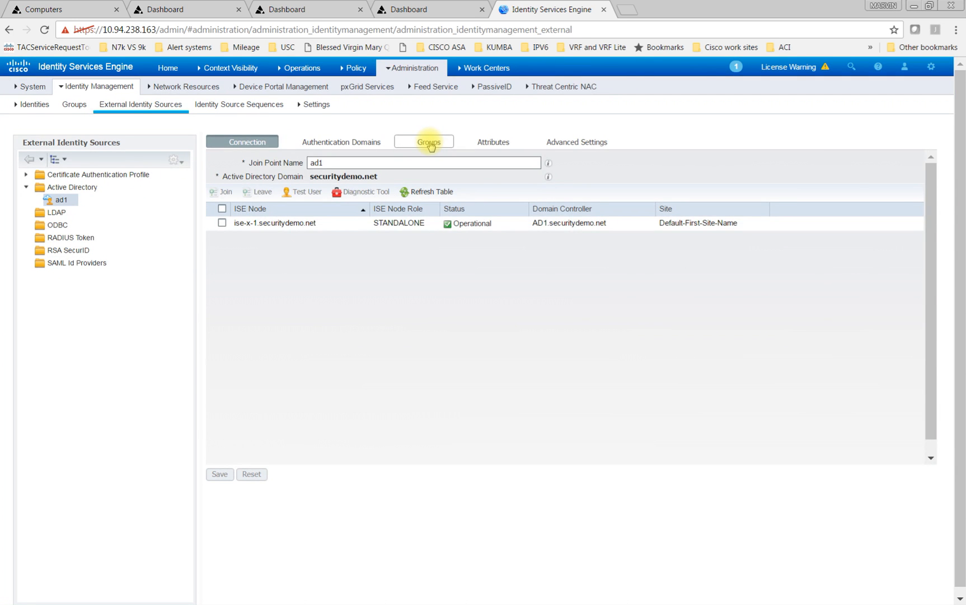
pyautogui.click(429, 143)
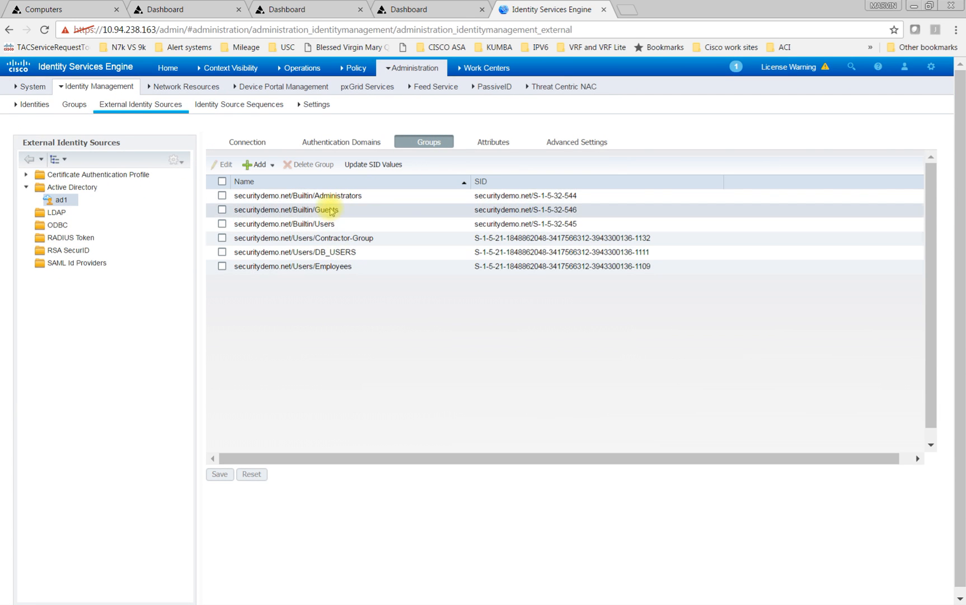
# - Retrieve the groups of securitydemo.net, add securitydemo.net/Users/Marketing to the ad1 join point and save it
pyautogui.click(255, 166)
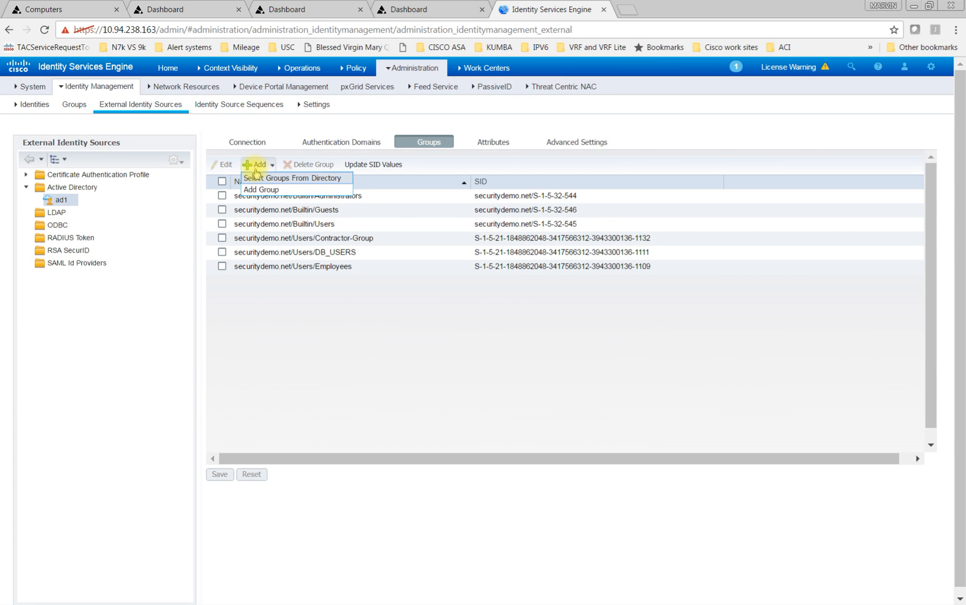
pyautogui.click(260, 179)
pyautogui.click(196, 205)
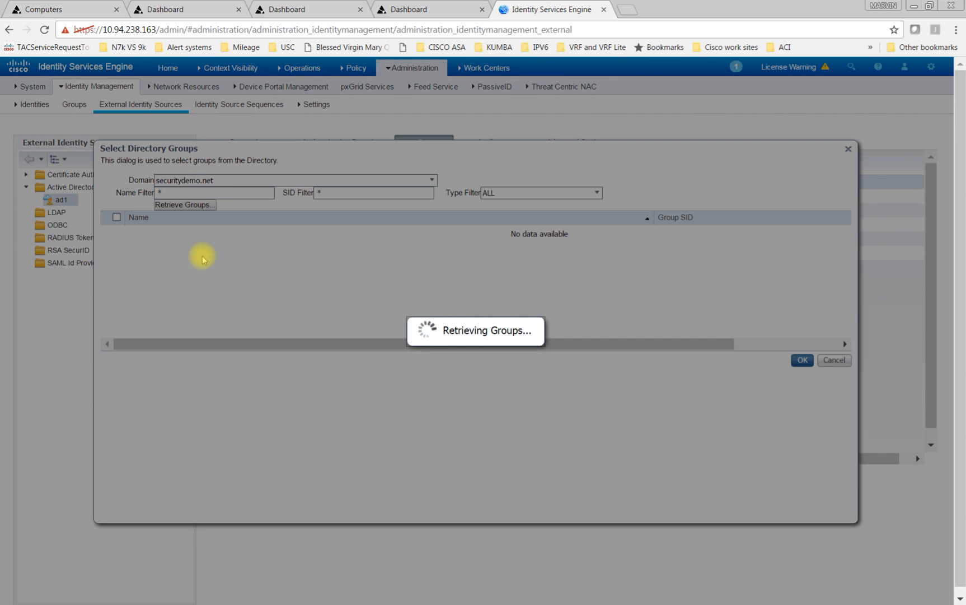
pyautogui.scroll(-10, 202, 259)
pyautogui.scroll(2, 202, 260)
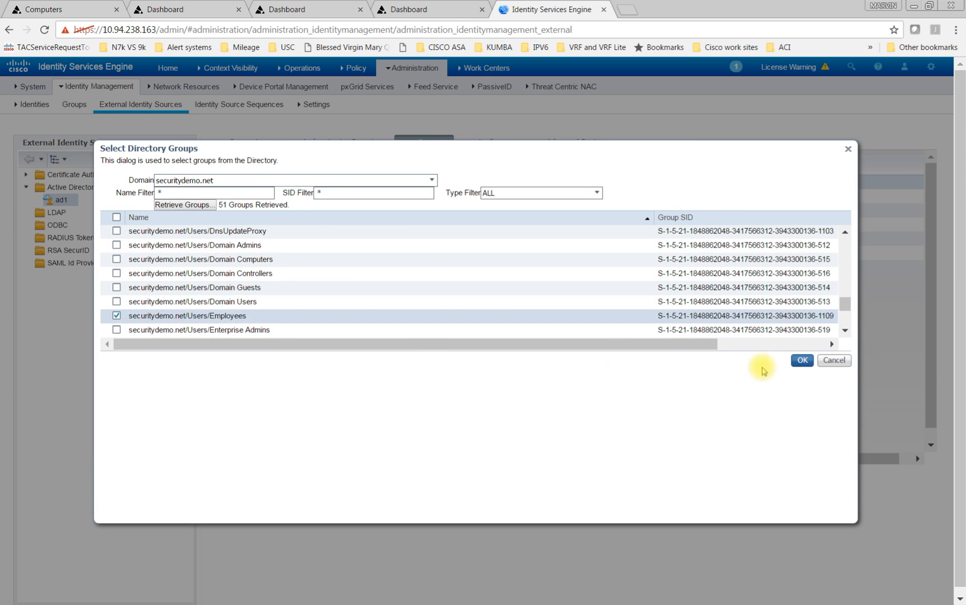
pyautogui.moveTo(847, 303); pyautogui.dragTo(849, 316)
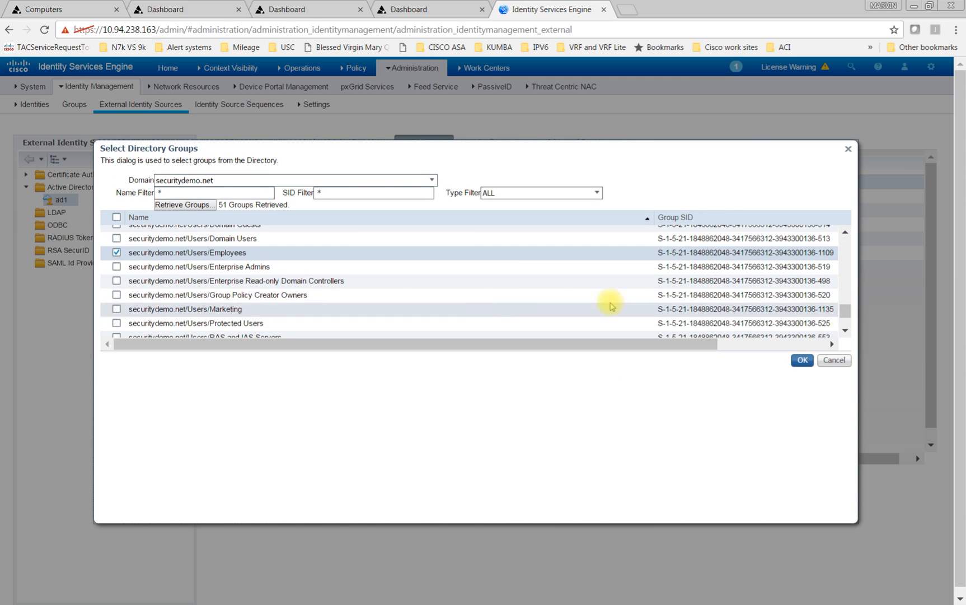
pyautogui.click(117, 309)
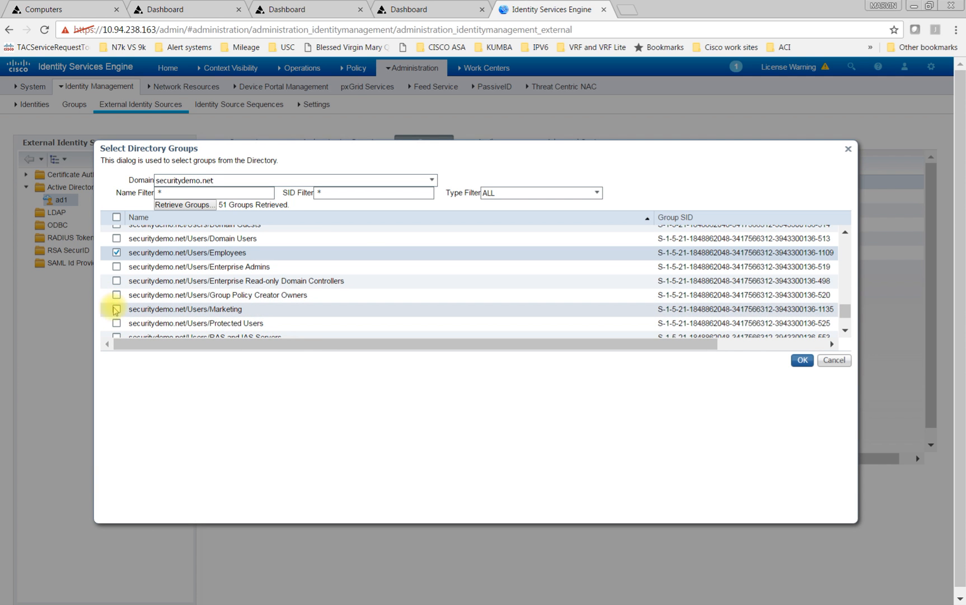
pyautogui.click(803, 359)
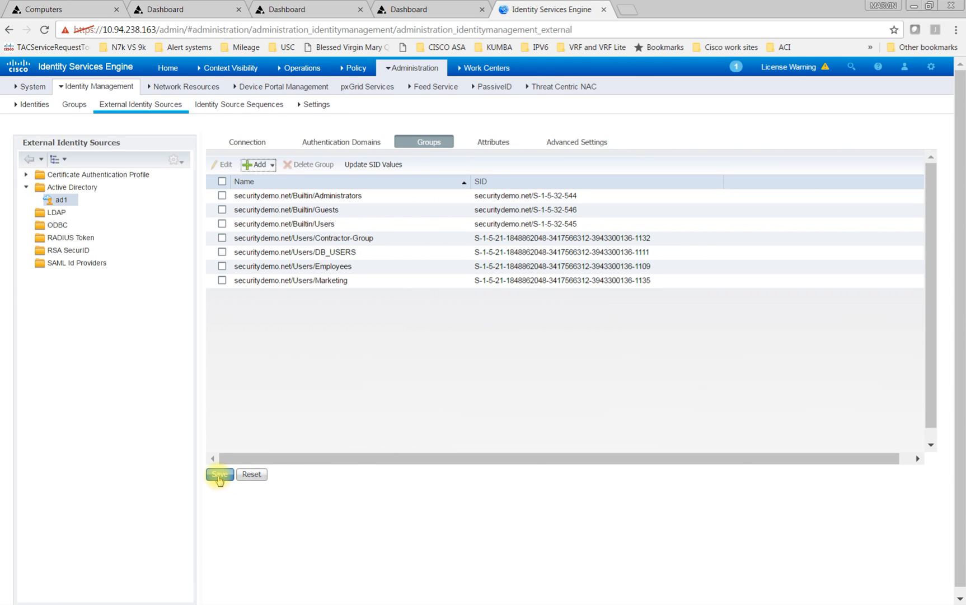
pyautogui.click(220, 475)
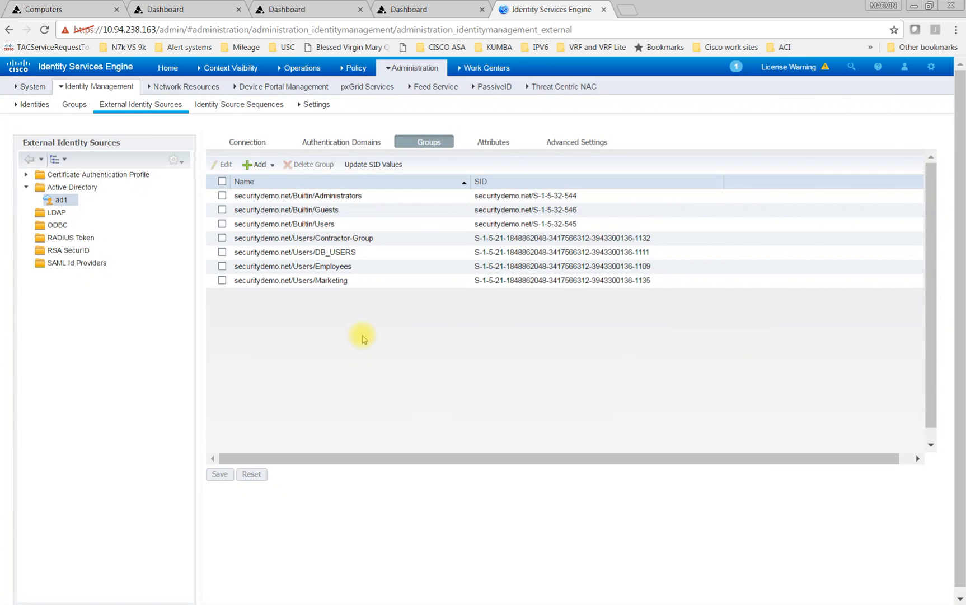
# - Start a new authorization compound condition in the policy elements and name it Marketing
pyautogui.click(356, 67)
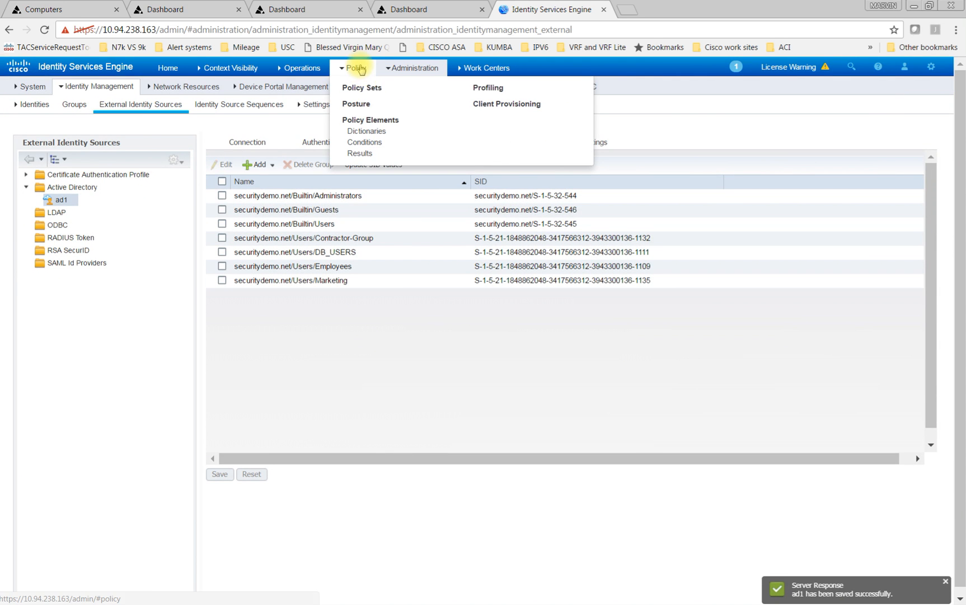
pyautogui.click(365, 143)
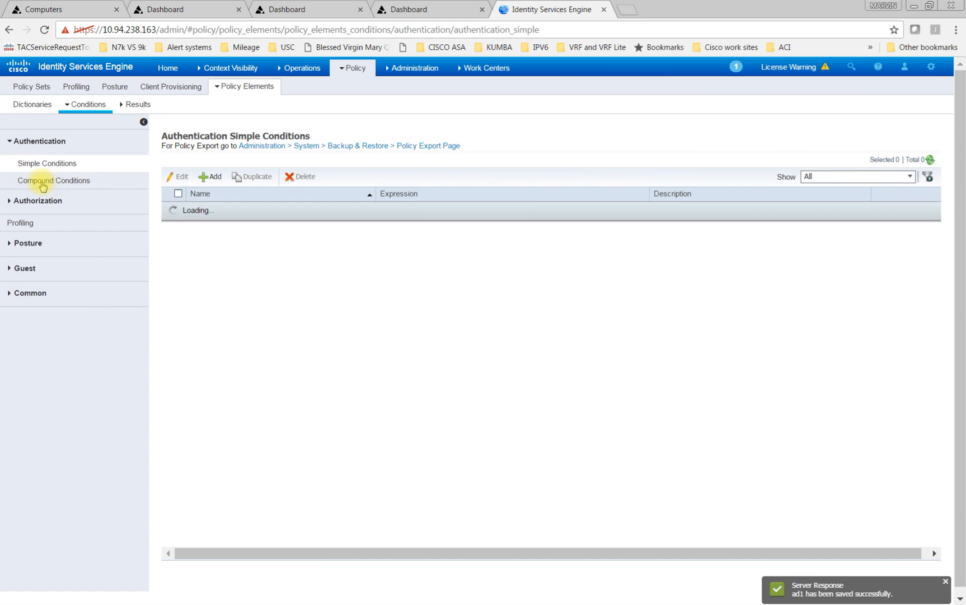
pyautogui.click(37, 201)
pyautogui.click(39, 206)
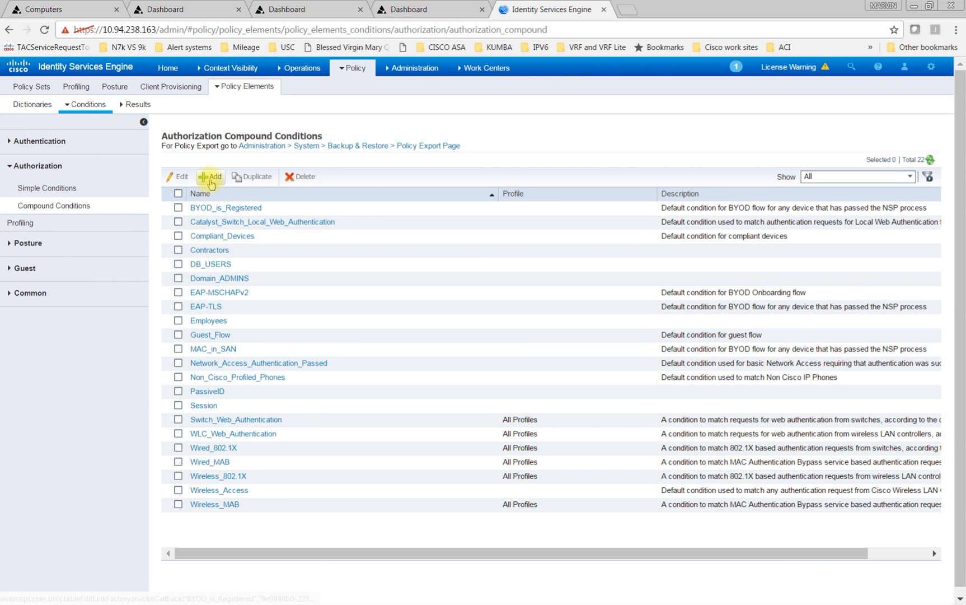
pyautogui.click(211, 178)
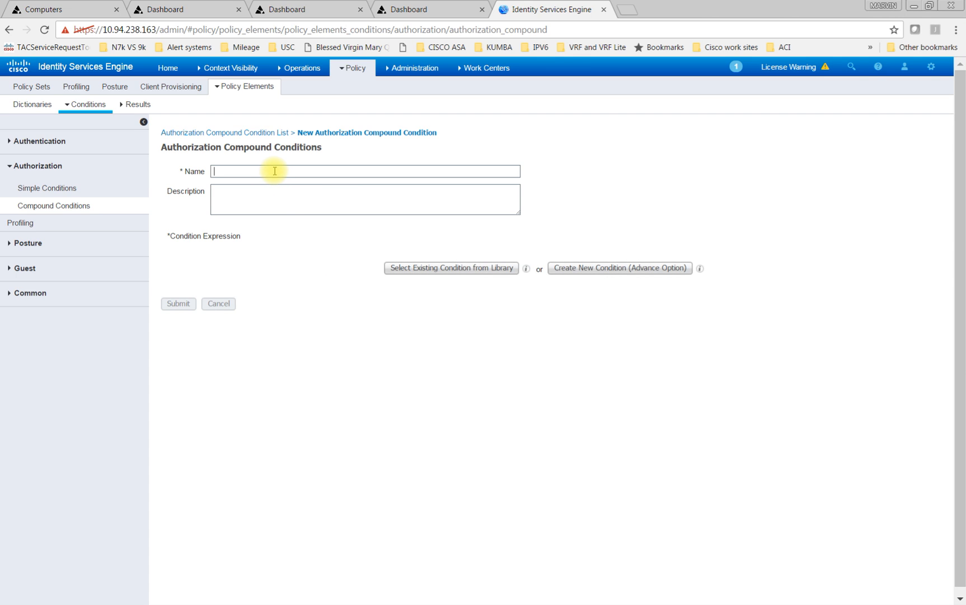
pyautogui.click(275, 171)
pyautogui.write('Marketing')
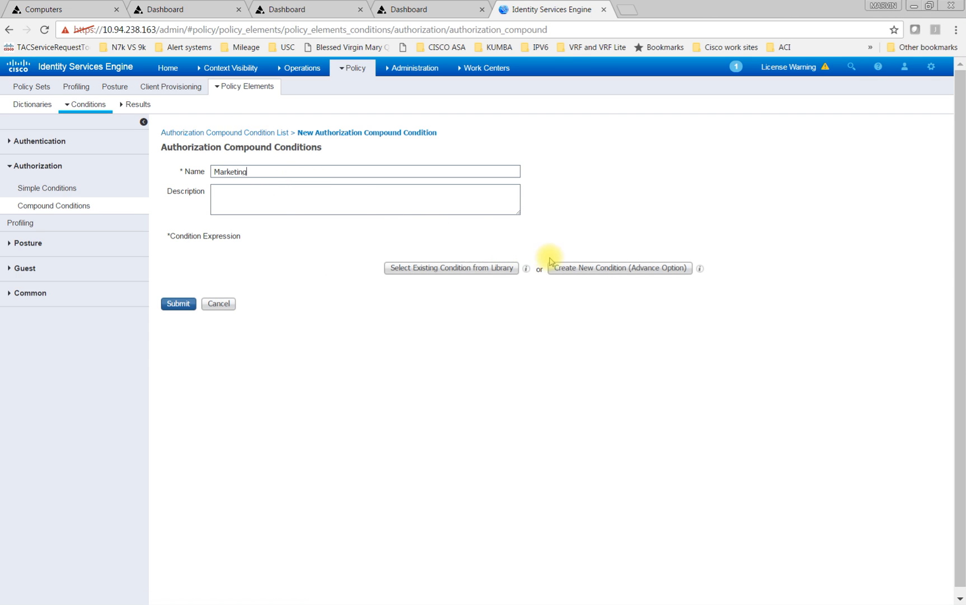
# - Create a new expression for the Marketing condition, using the groups attribute of the PassiveID dictionary
pyautogui.click(566, 270)
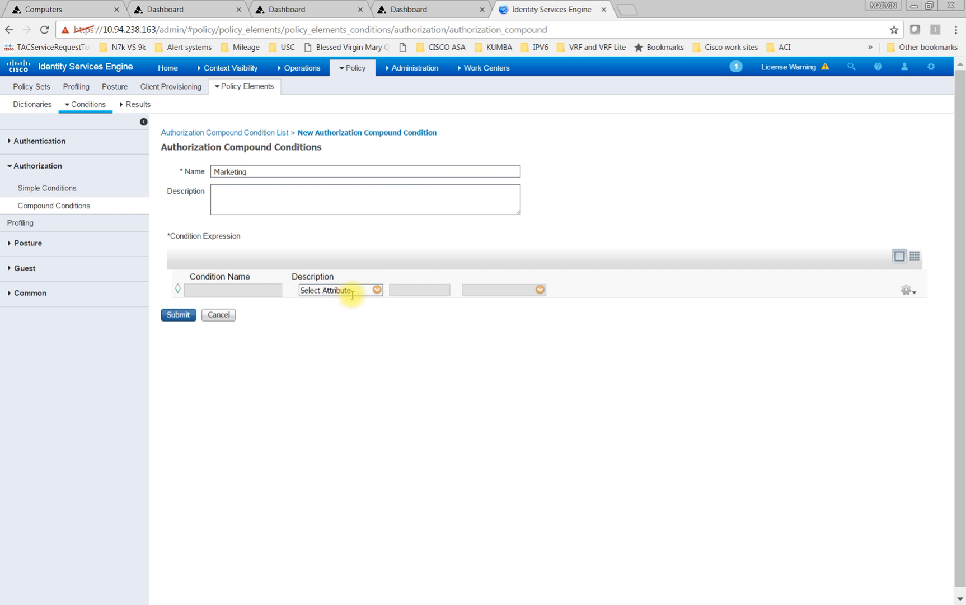
pyautogui.click(378, 290)
pyautogui.moveTo(510, 364); pyautogui.dragTo(498, 445)
pyautogui.scroll(-3, 492, 447)
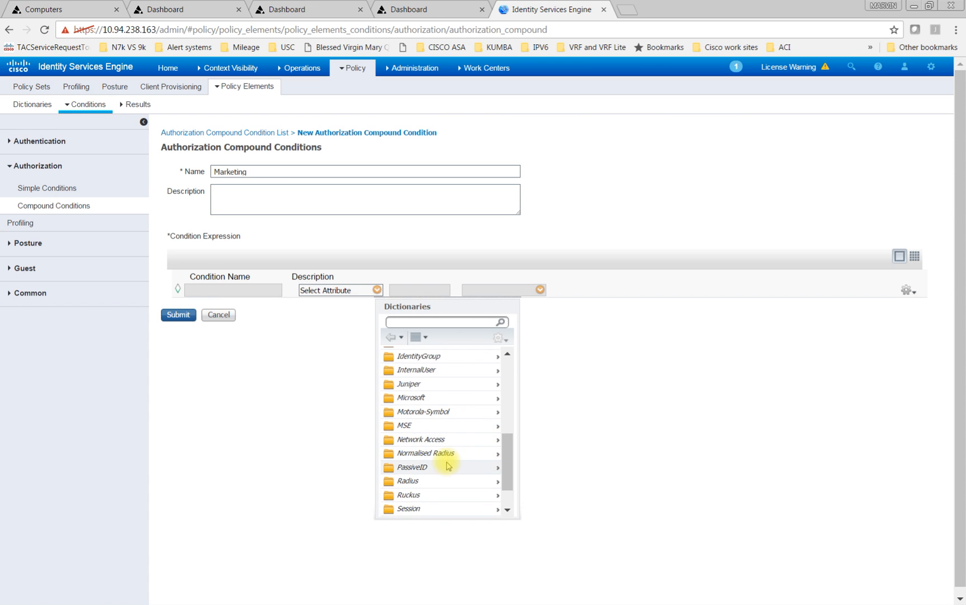
pyautogui.click(437, 466)
pyautogui.click(430, 354)
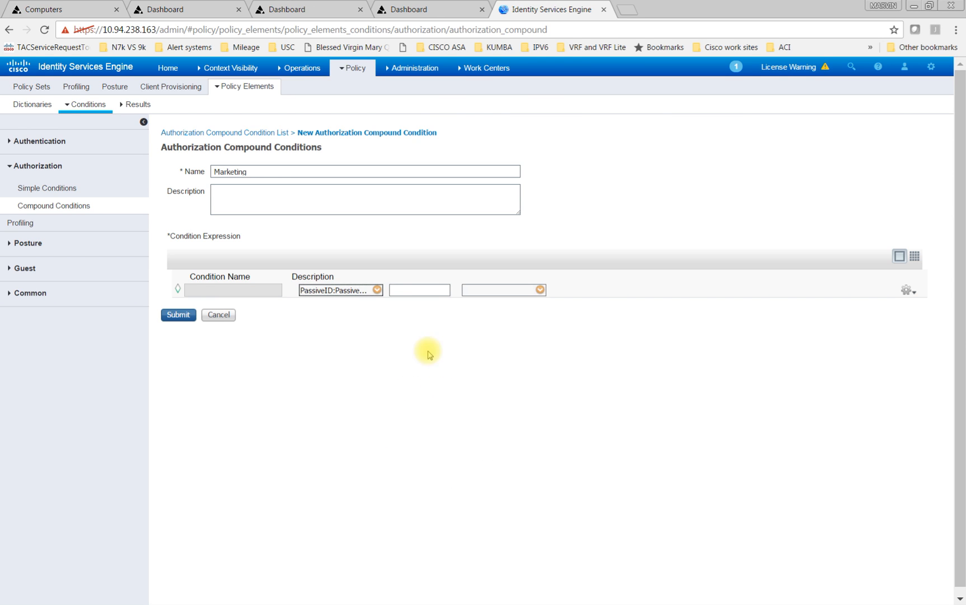
# - Set the Marketing condition's expression to equal ad1:securitydemo.net/Users/Marketing and submit the condition
pyautogui.click(533, 290)
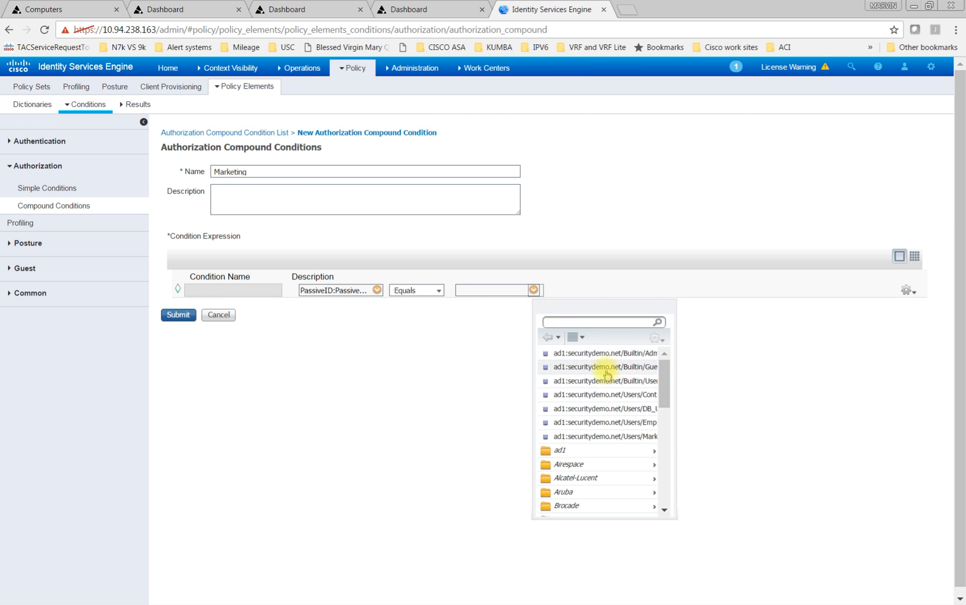
pyautogui.click(615, 437)
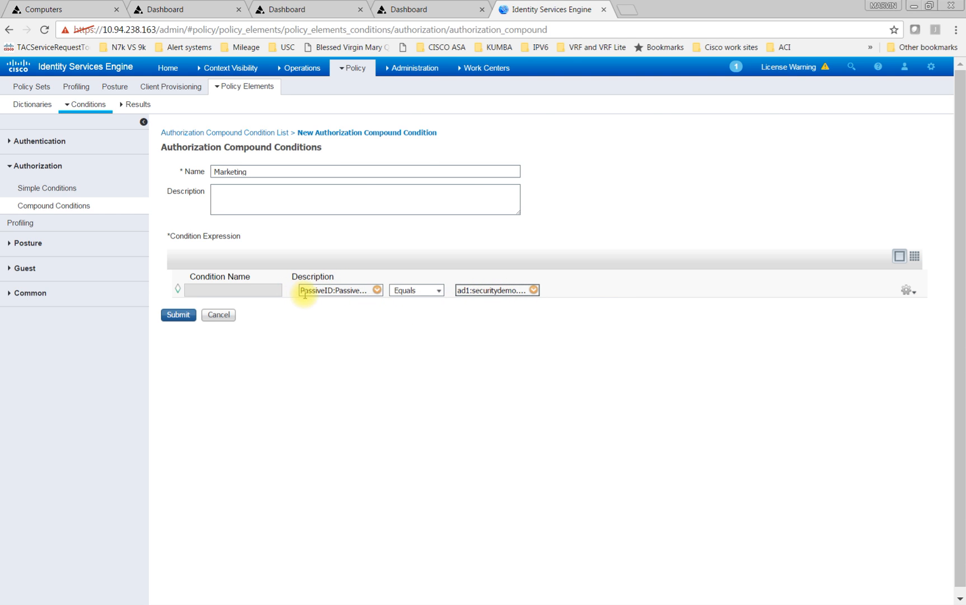
pyautogui.click(415, 68)
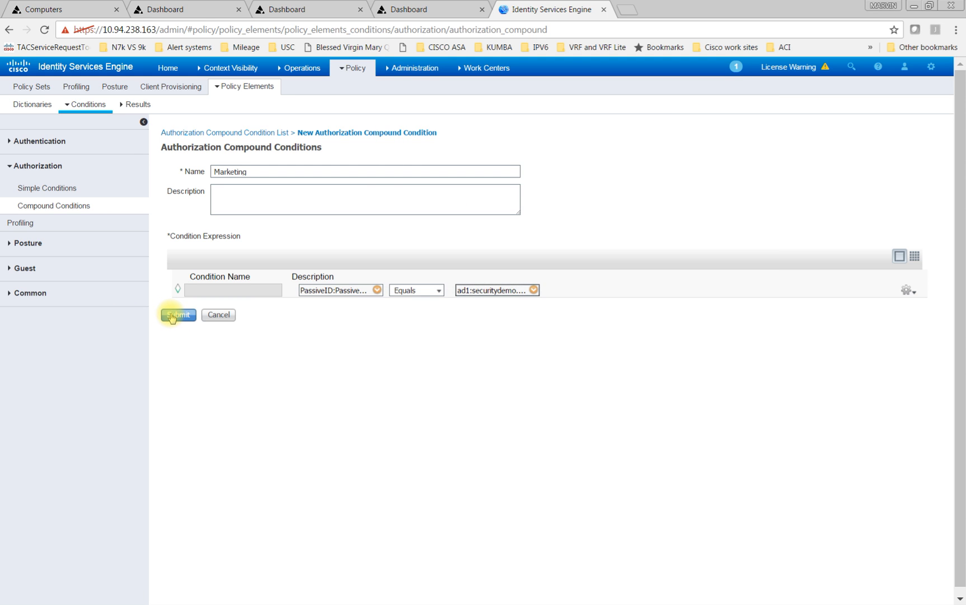
pyautogui.click(174, 315)
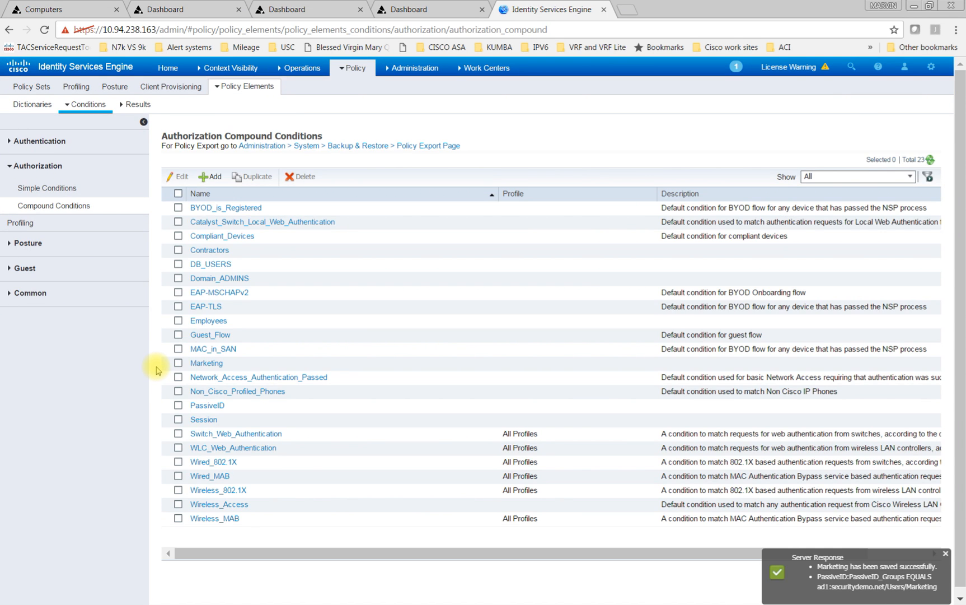
# - Start a new downloadable ACL in the authorization results and name it Marketing_DACL
pyautogui.click(137, 104)
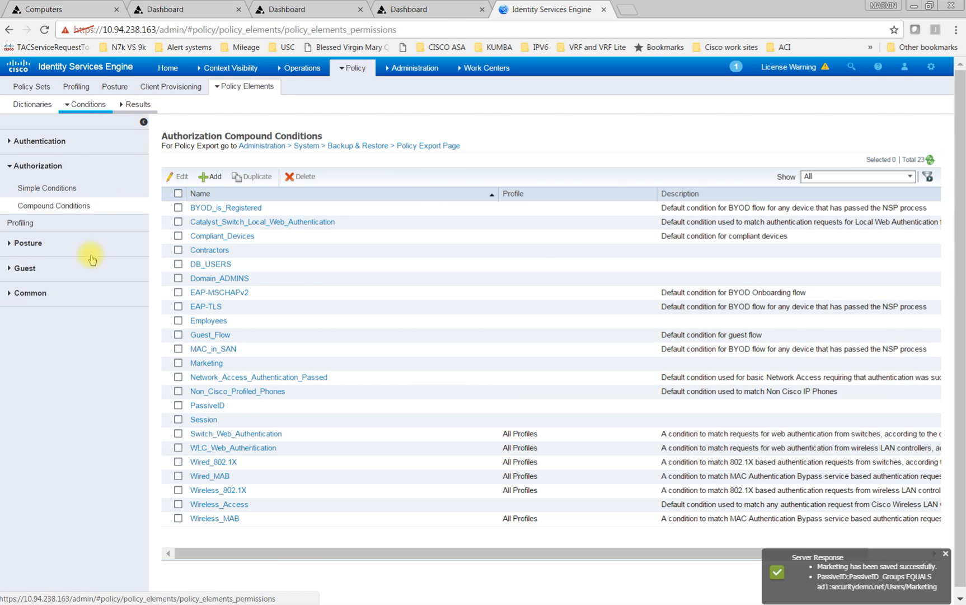
pyautogui.click(55, 189)
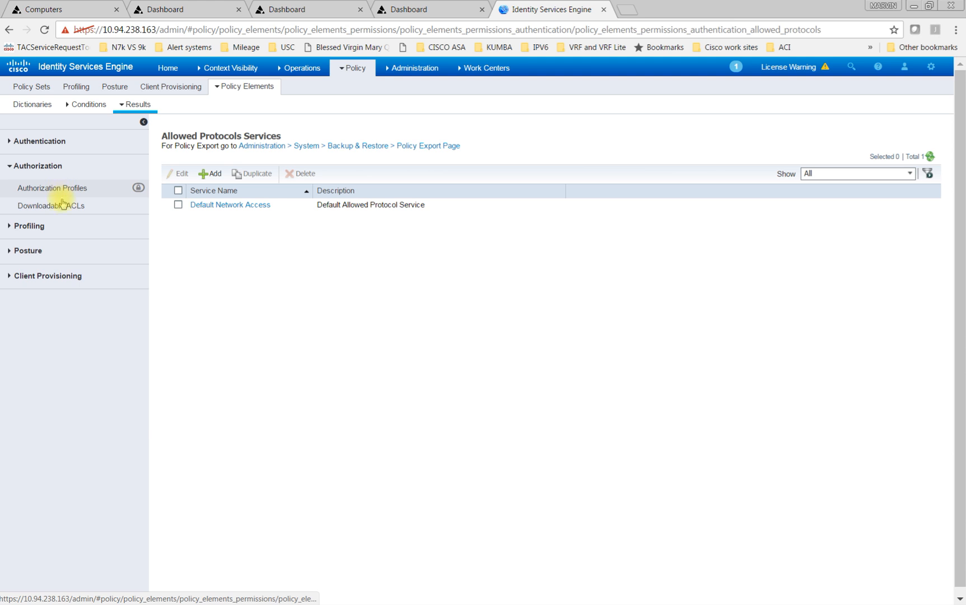
pyautogui.click(60, 205)
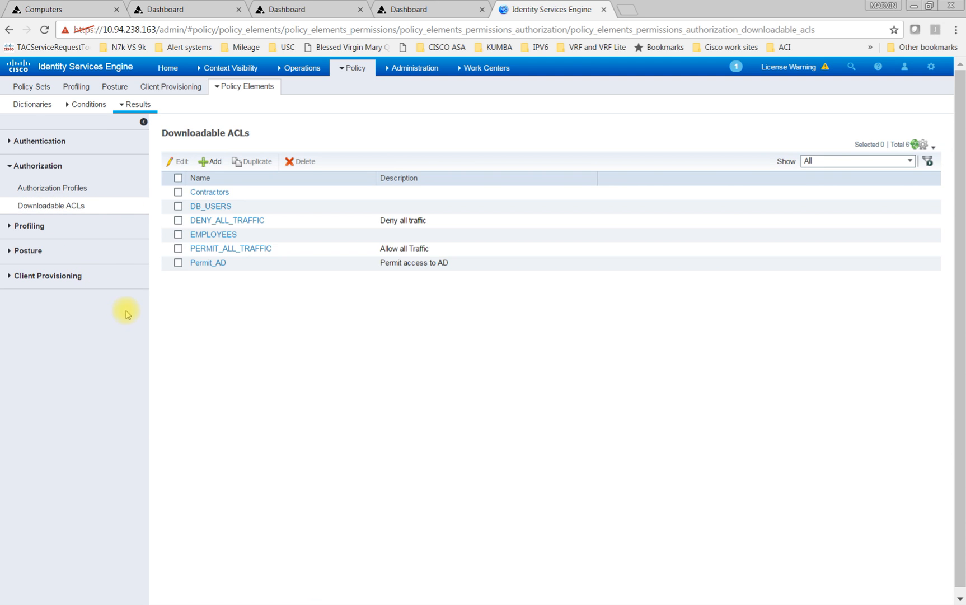
pyautogui.click(219, 203)
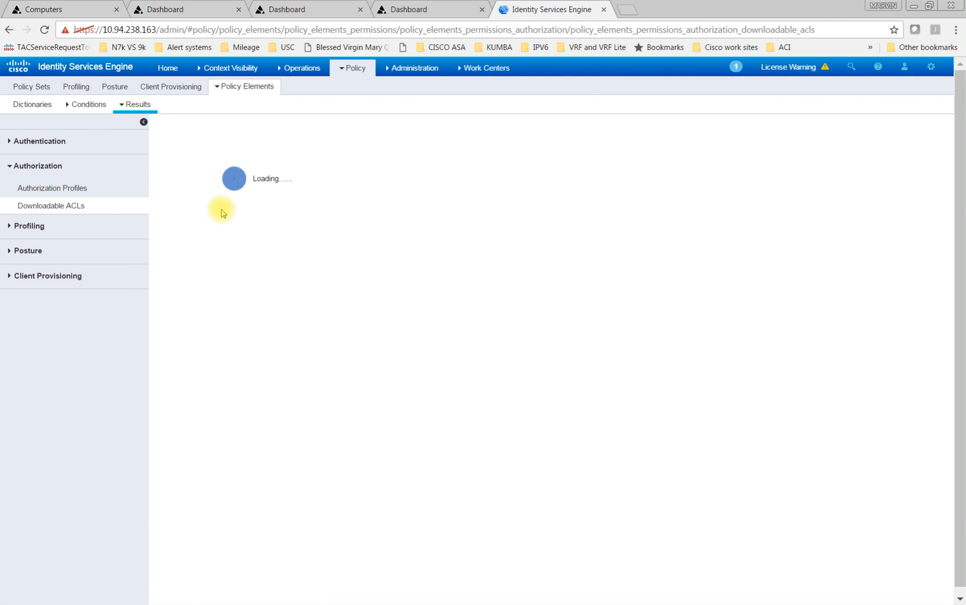
pyautogui.write('mar')
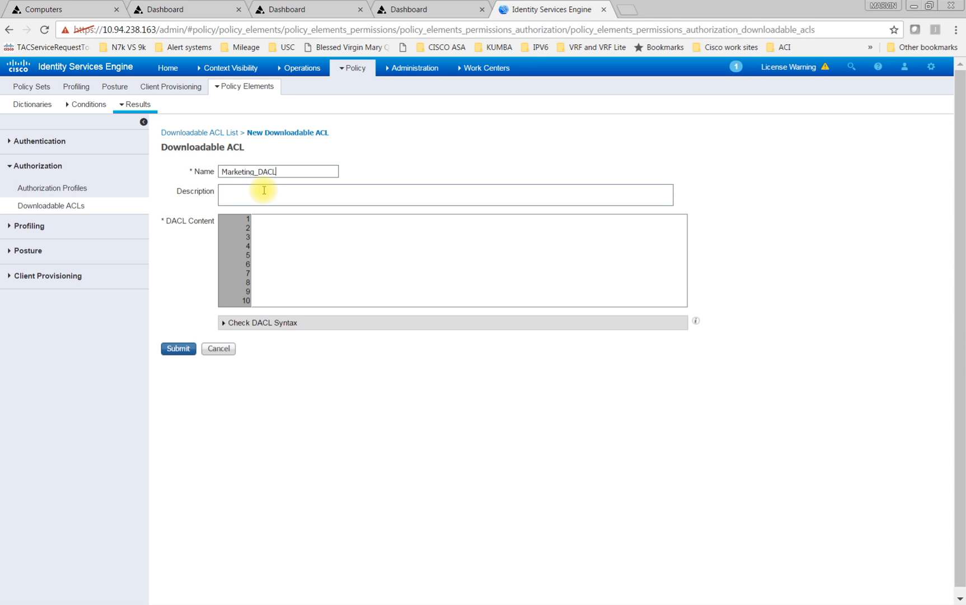
# - Enter "permit ip any any" as the Marketing_DACL content, check its syntax and submit it
pyautogui.click(271, 220)
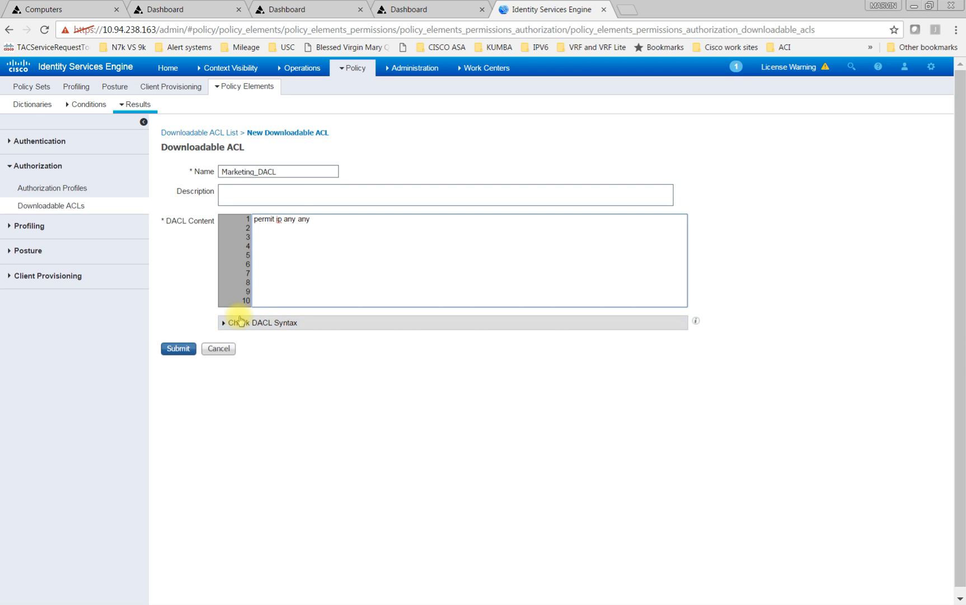
pyautogui.click(224, 323)
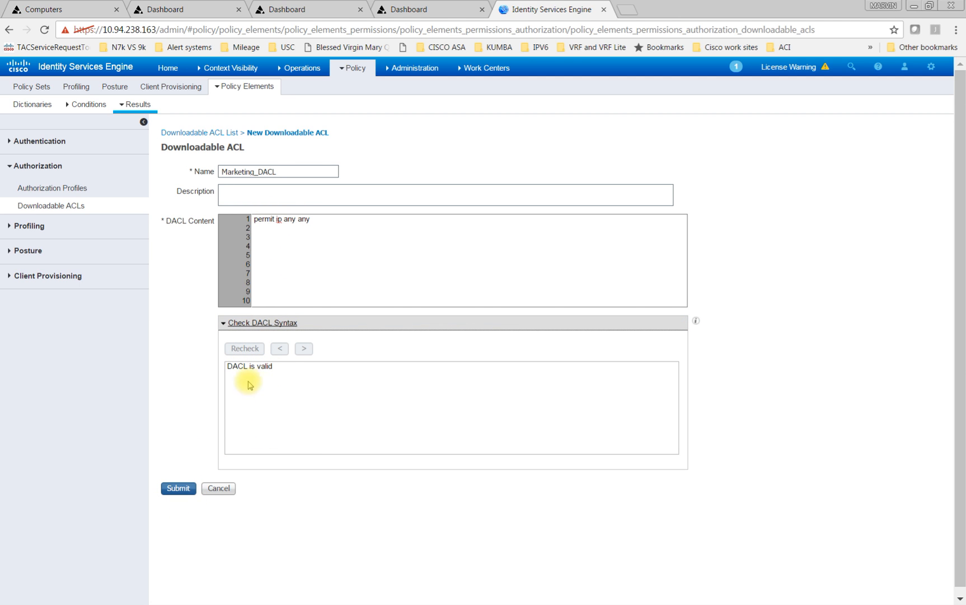
pyautogui.click(186, 491)
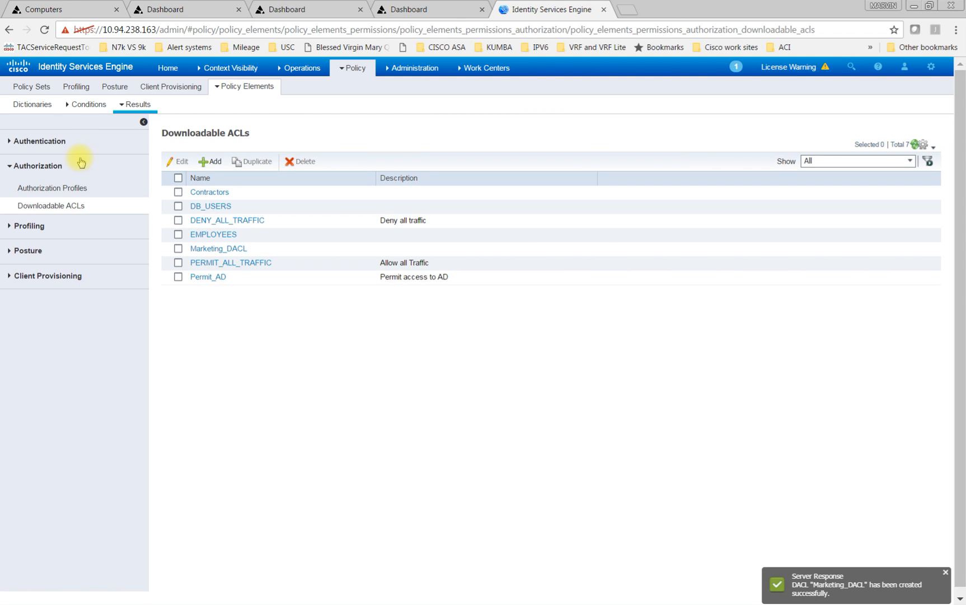
# - Create and submit an authorization profile named Marketing_profile that applies the Marketing_DACL downloadable ACL
pyautogui.click(58, 187)
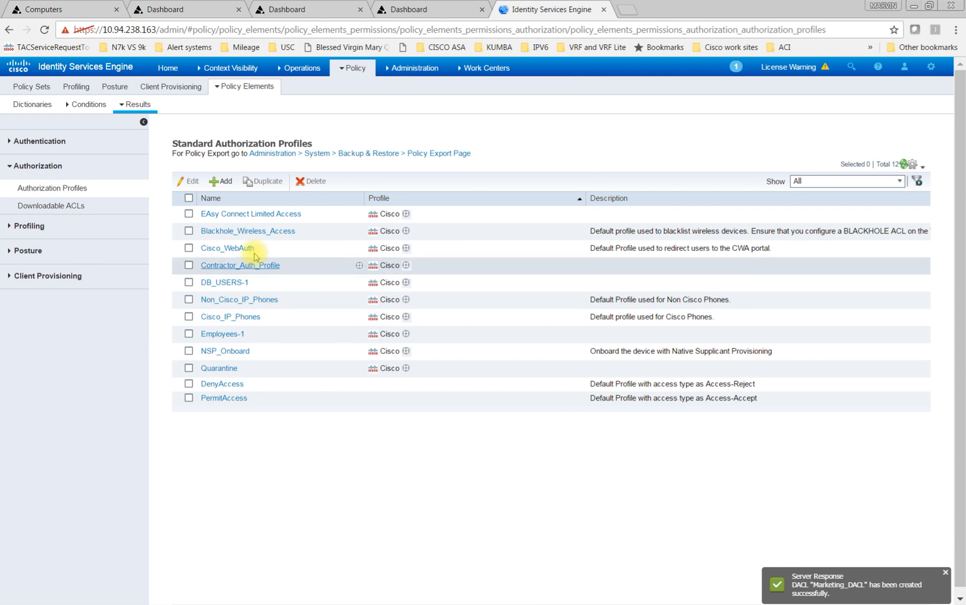
pyautogui.click(221, 181)
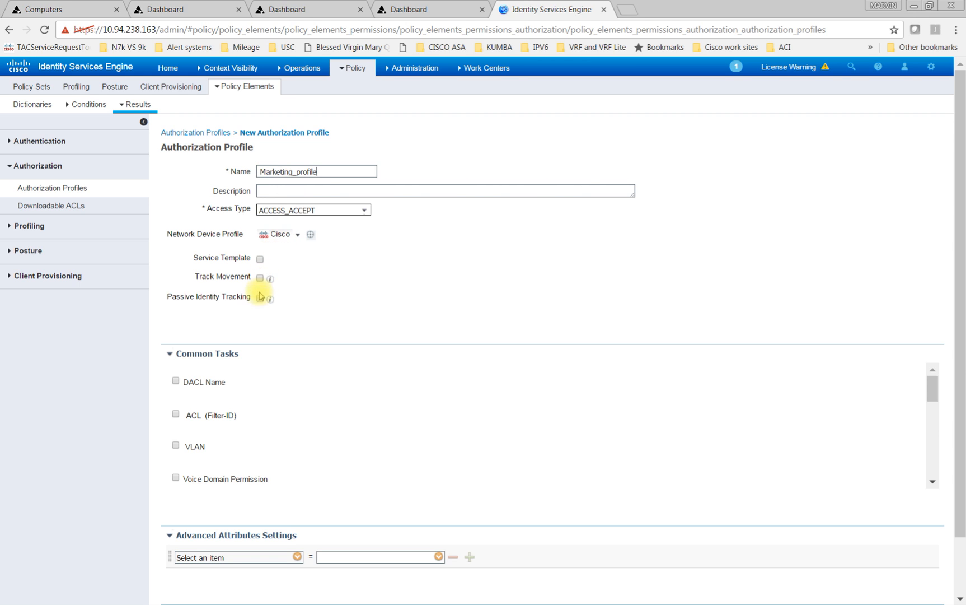
pyautogui.click(176, 382)
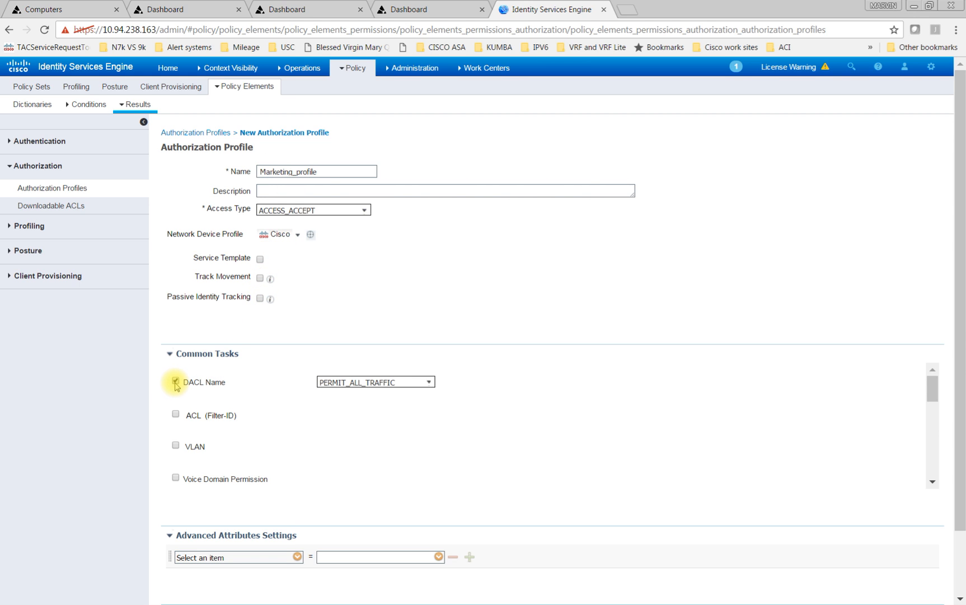
pyautogui.click(427, 382)
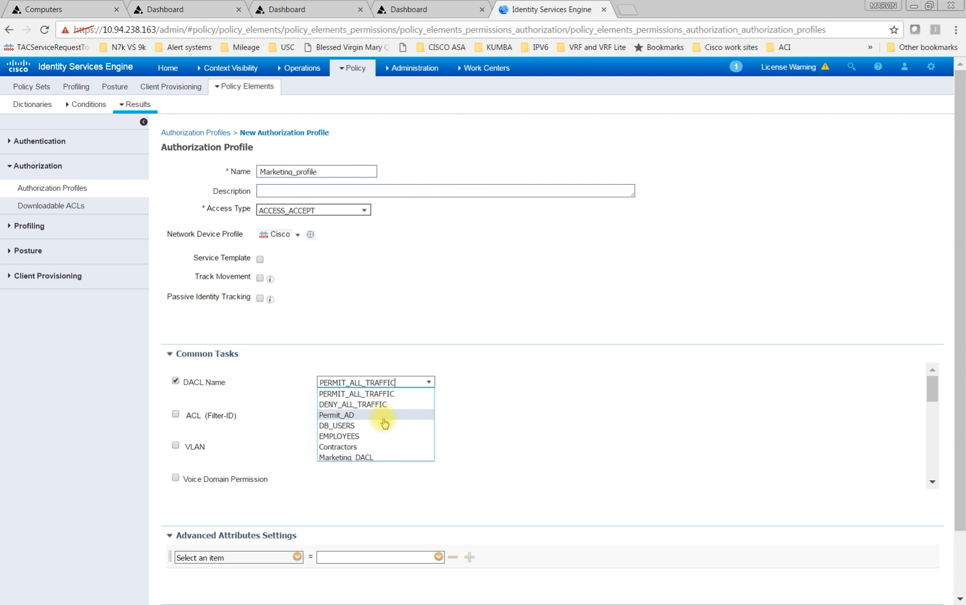
pyautogui.click(378, 457)
pyautogui.scroll(-3, 282, 431)
pyautogui.scroll(-2, 268, 429)
pyautogui.scroll(5, 199, 428)
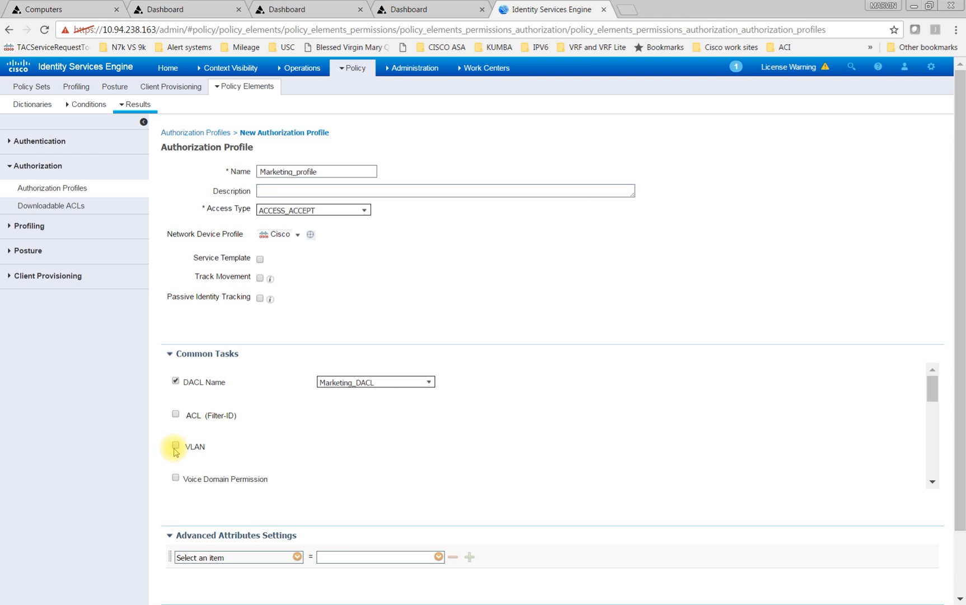
pyautogui.scroll(-5, 235, 464)
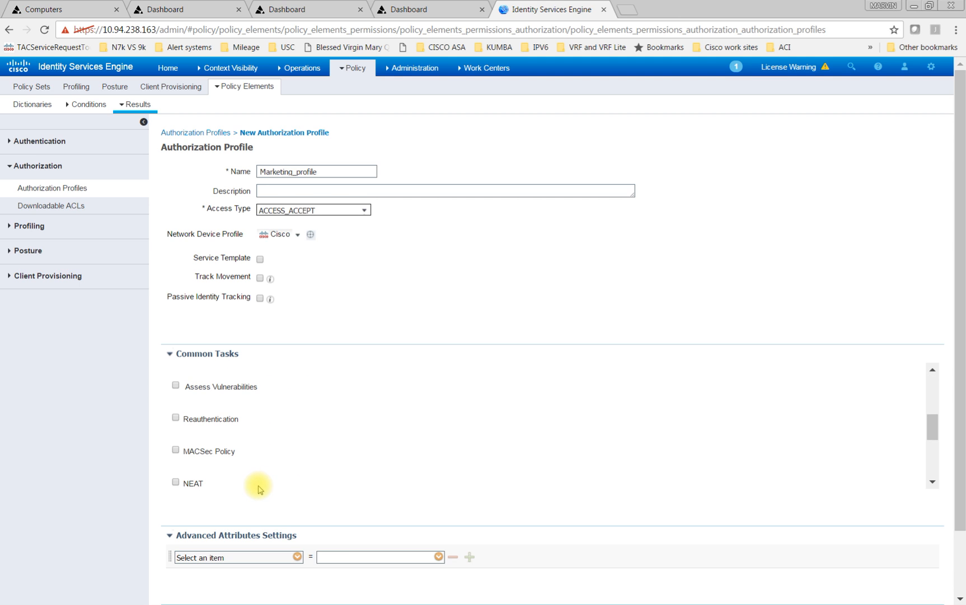
pyautogui.moveTo(961, 427); pyautogui.dragTo(962, 491)
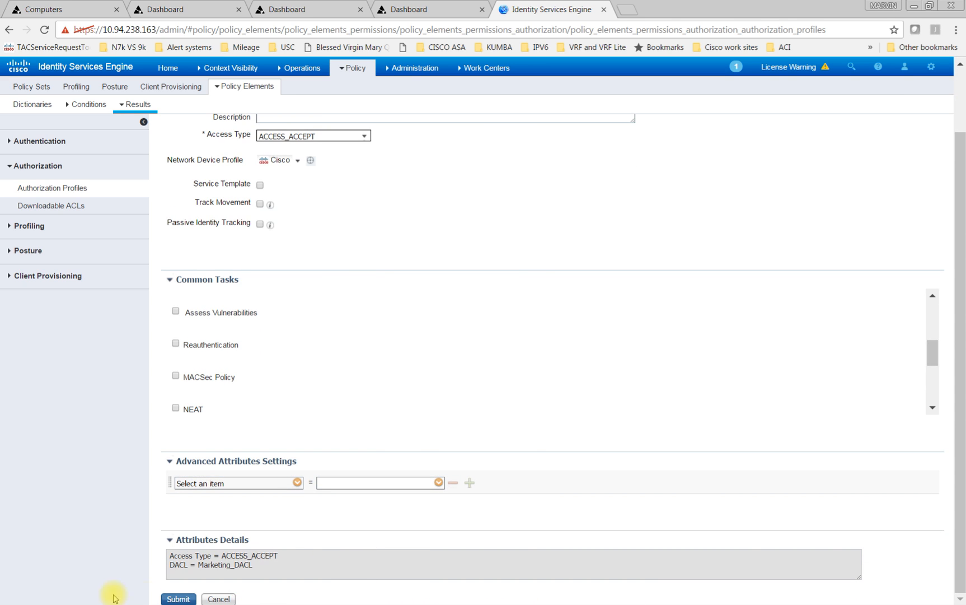
pyautogui.click(178, 599)
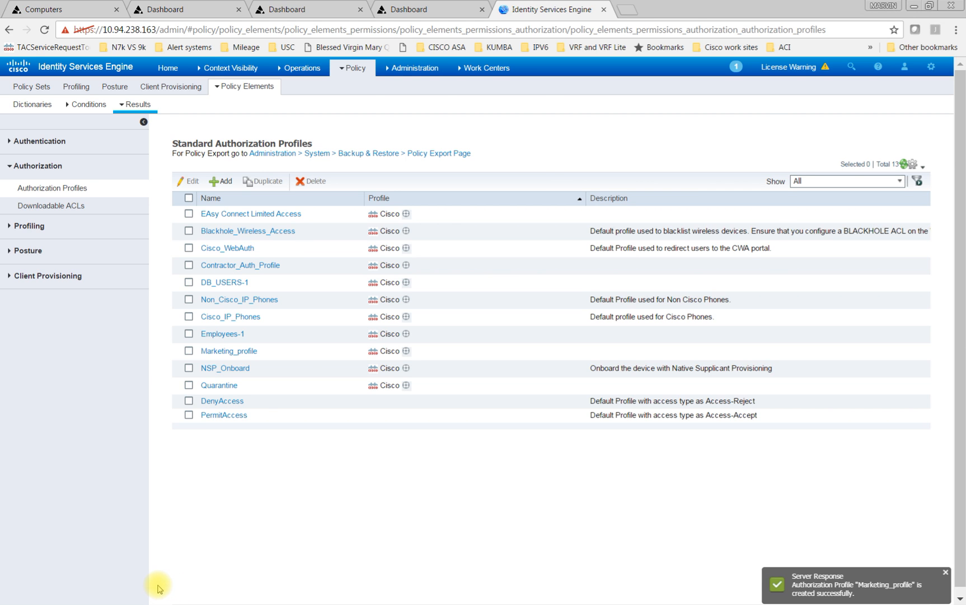
# - Insert a new authorization rule below Contractors in the EZConnect policy set and name it Marketing_Rule
pyautogui.moveTo(314, 79)
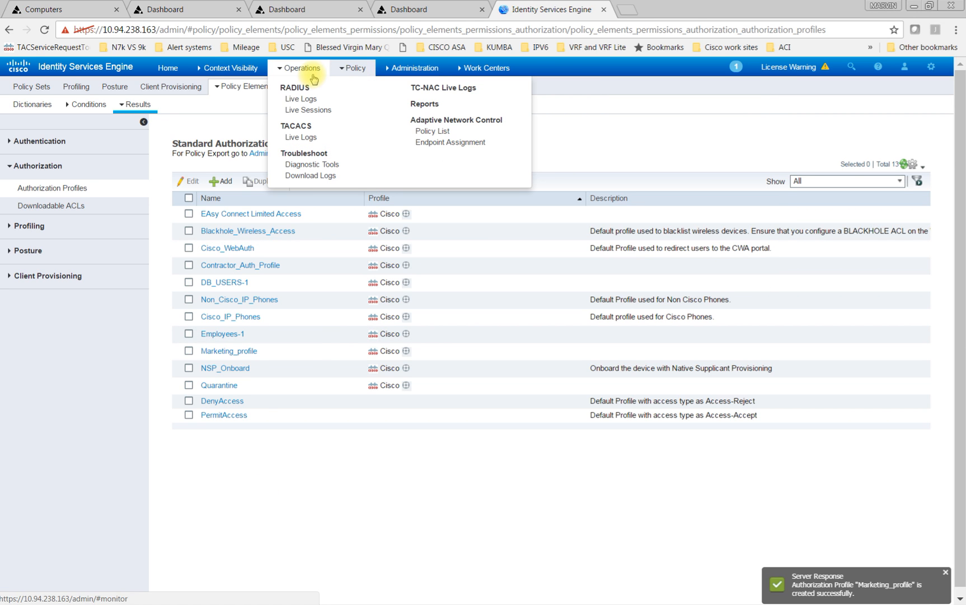
pyautogui.moveTo(352, 68)
pyautogui.click(356, 87)
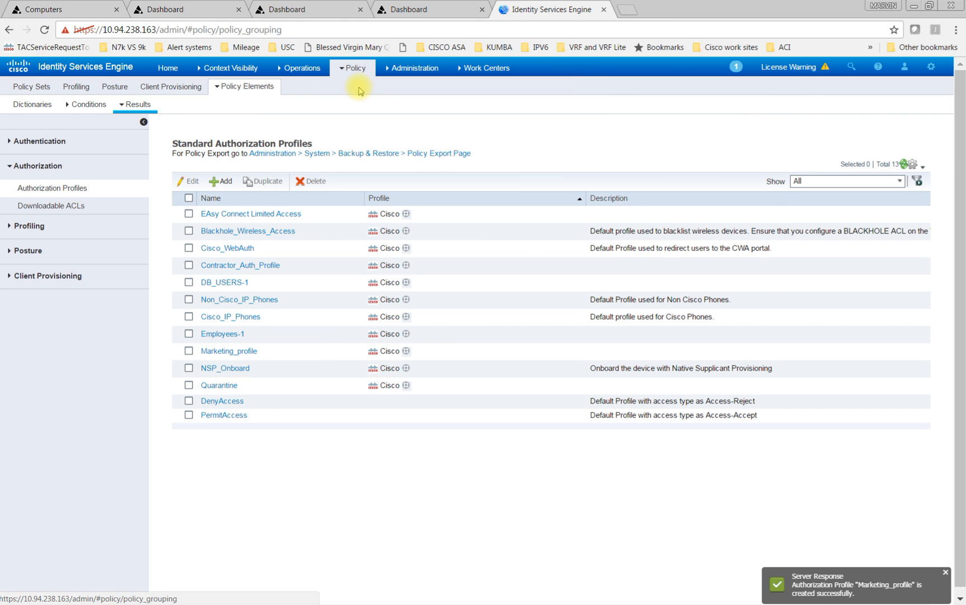
pyautogui.click(98, 221)
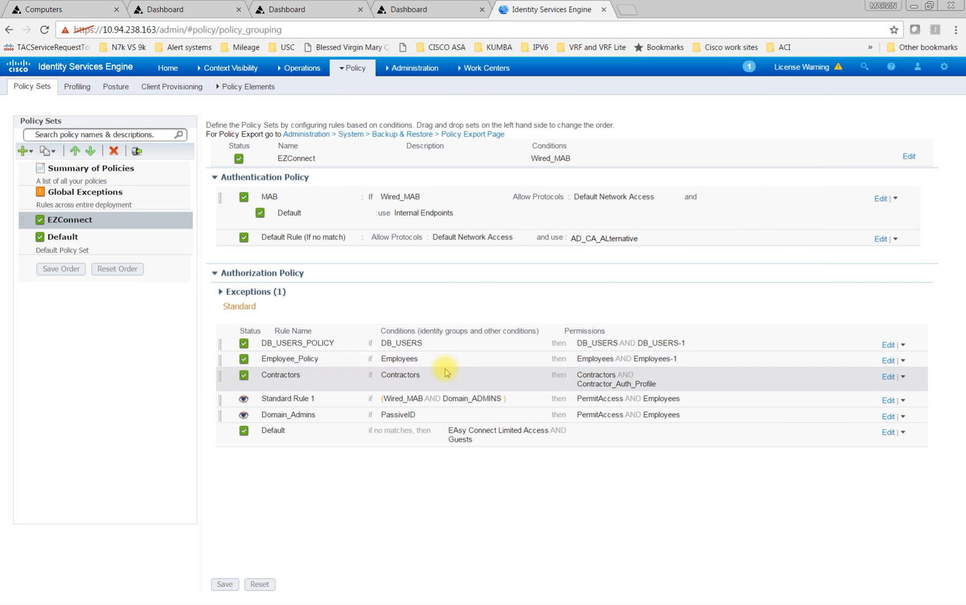
pyautogui.click(903, 378)
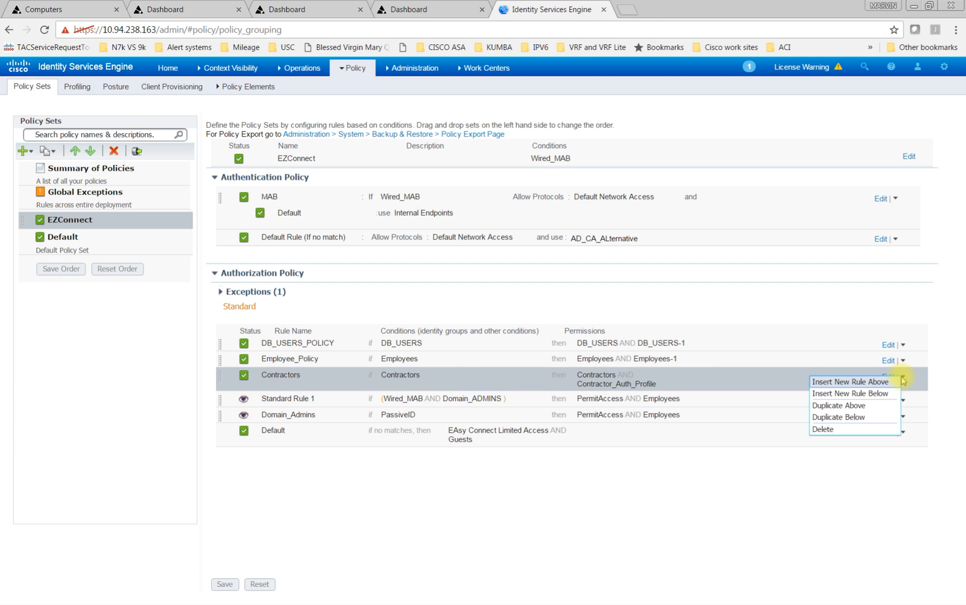
pyautogui.click(860, 393)
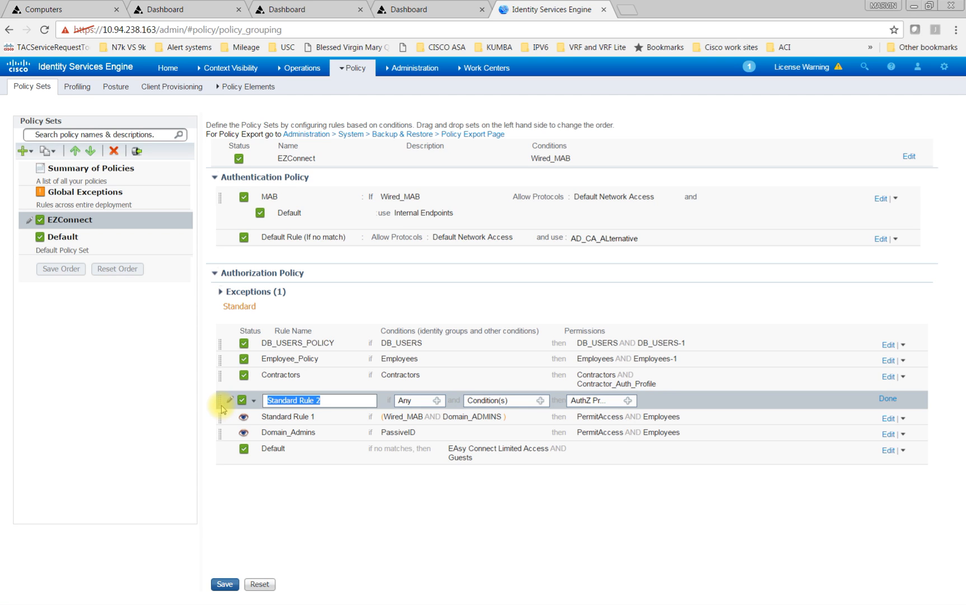
pyautogui.write('ma')
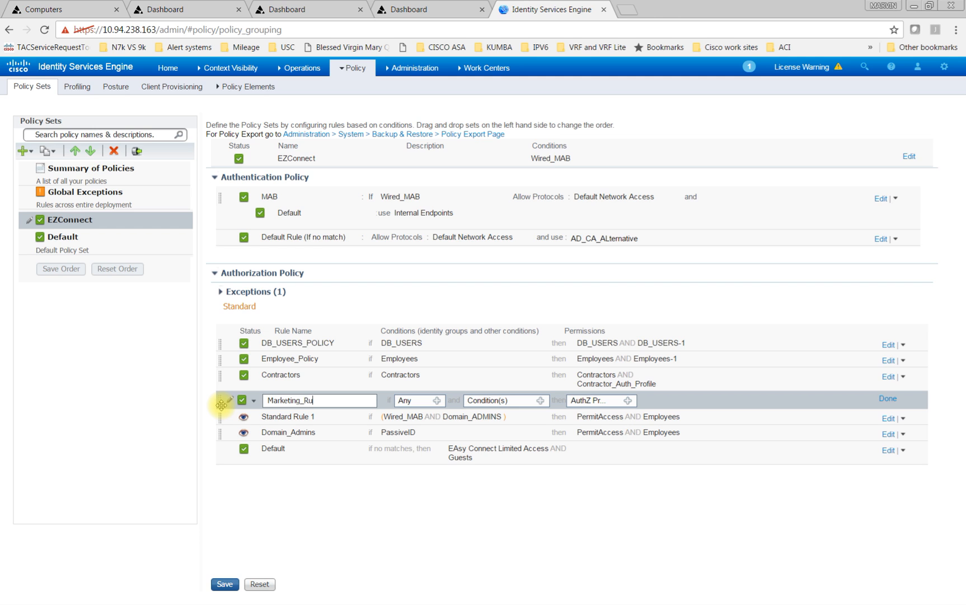
# - Assign the existing Marketing compound condition from the library to Marketing_Rule
pyautogui.click(540, 400)
pyautogui.click(627, 432)
pyautogui.click(548, 455)
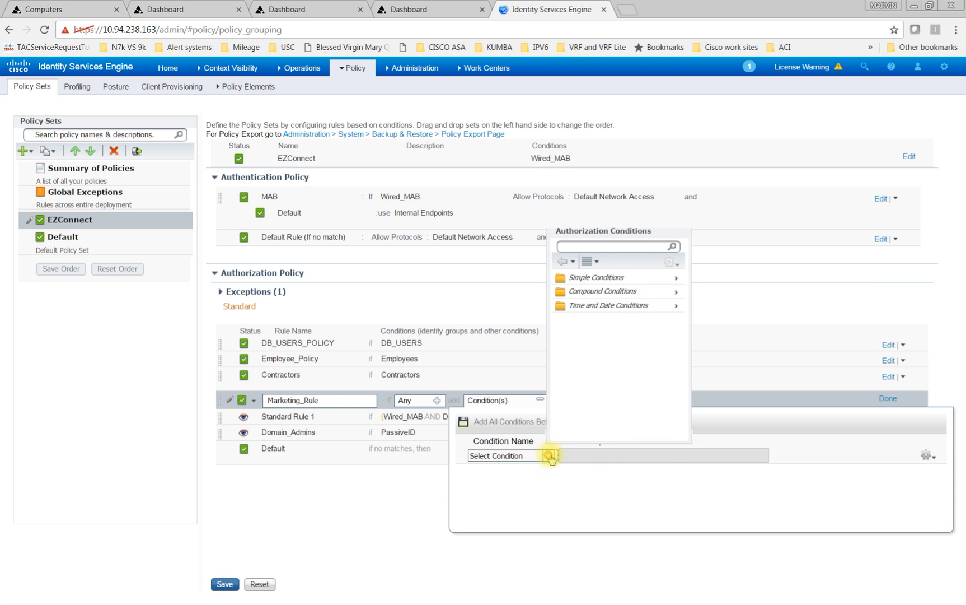
pyautogui.click(614, 291)
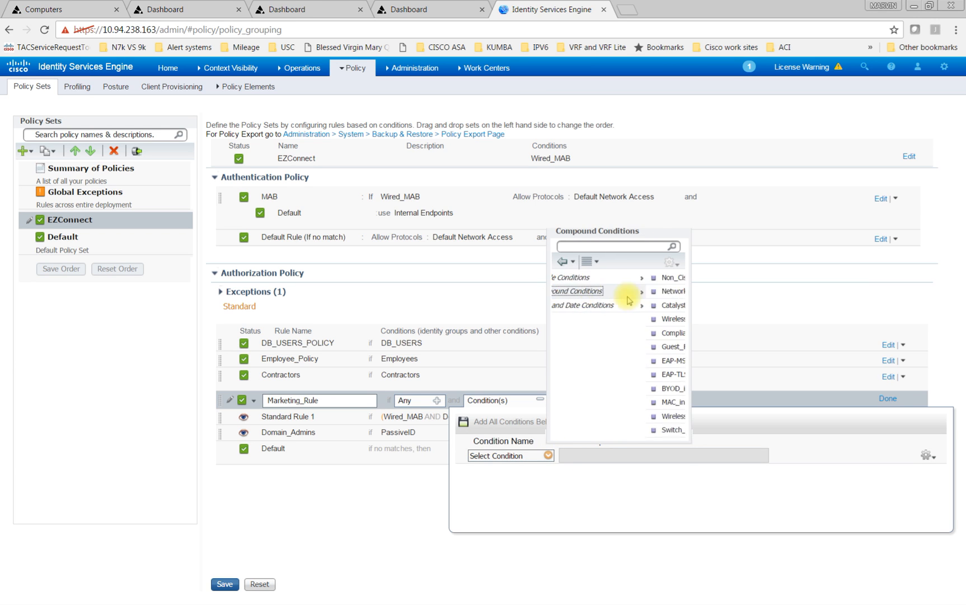
pyautogui.moveTo(677, 360); pyautogui.dragTo(630, 443)
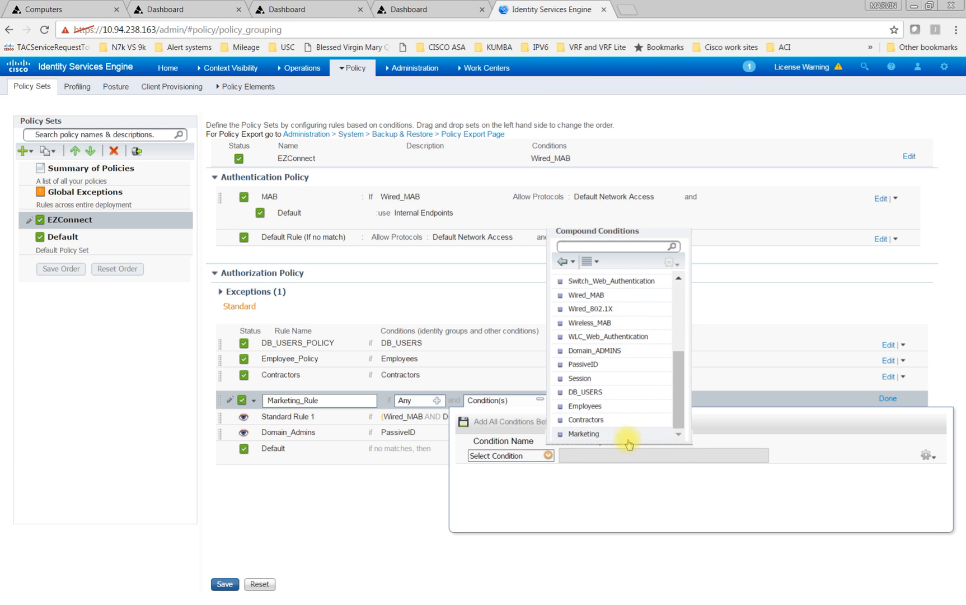
pyautogui.click(615, 441)
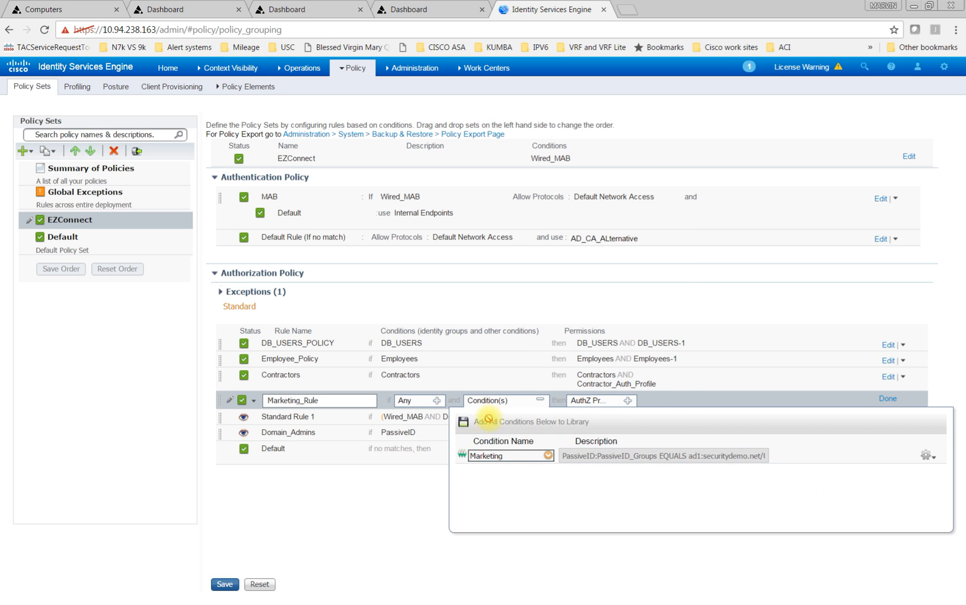
pyautogui.click(541, 401)
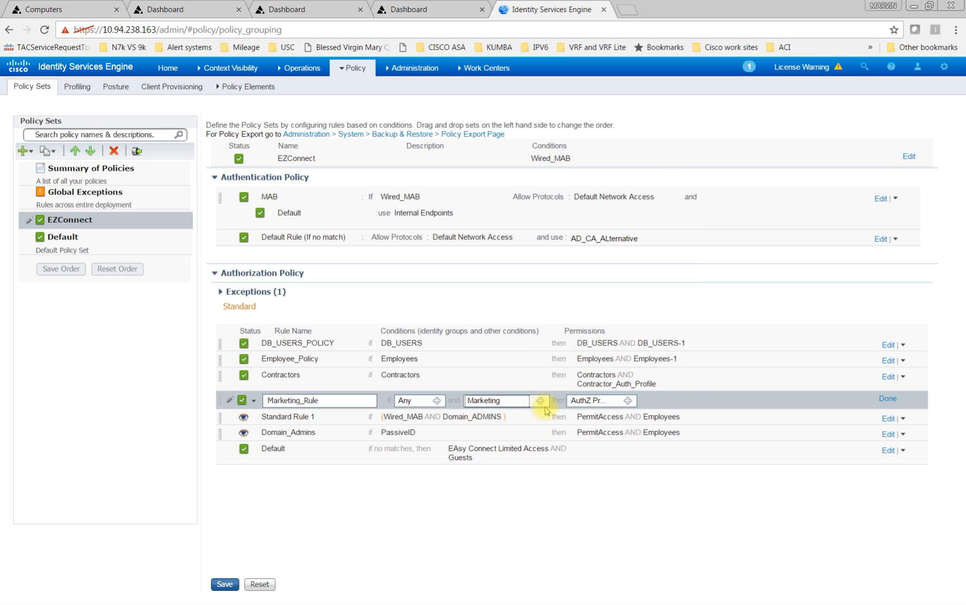
# - Add the Marketing security group to the permissions of Marketing_Rule
pyautogui.click(629, 400)
pyautogui.click(685, 426)
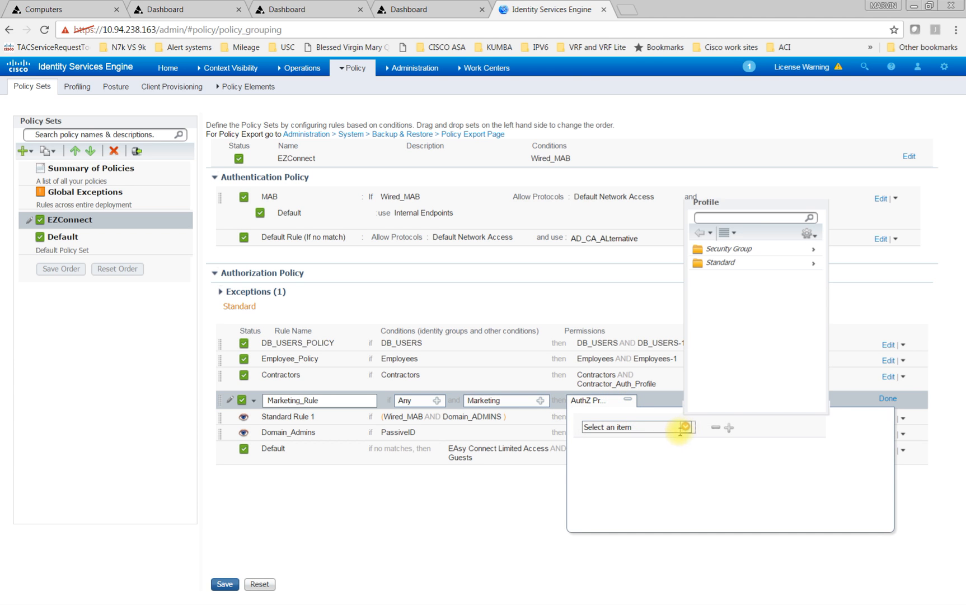
pyautogui.click(747, 251)
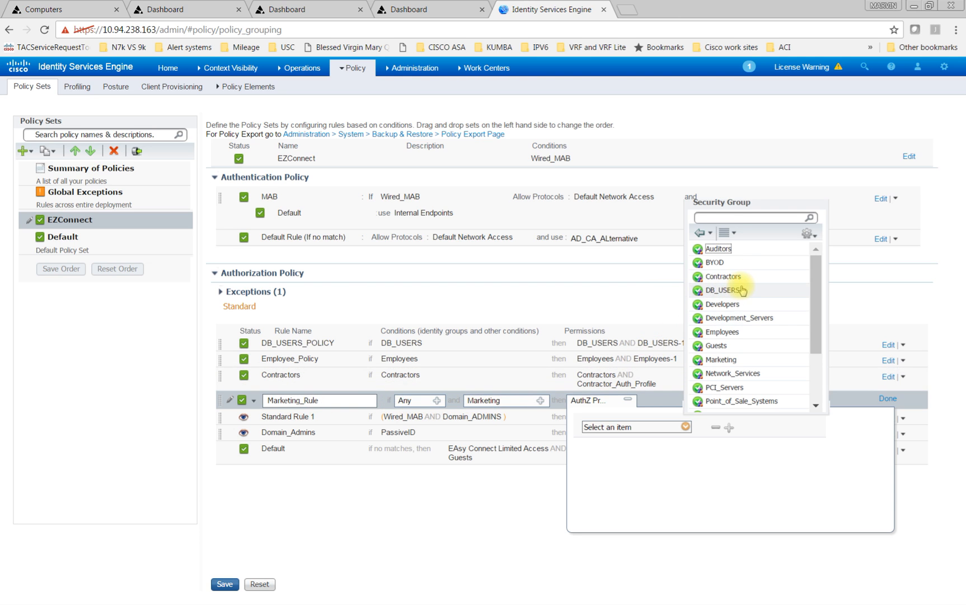
pyautogui.moveTo(811, 301); pyautogui.dragTo(811, 319)
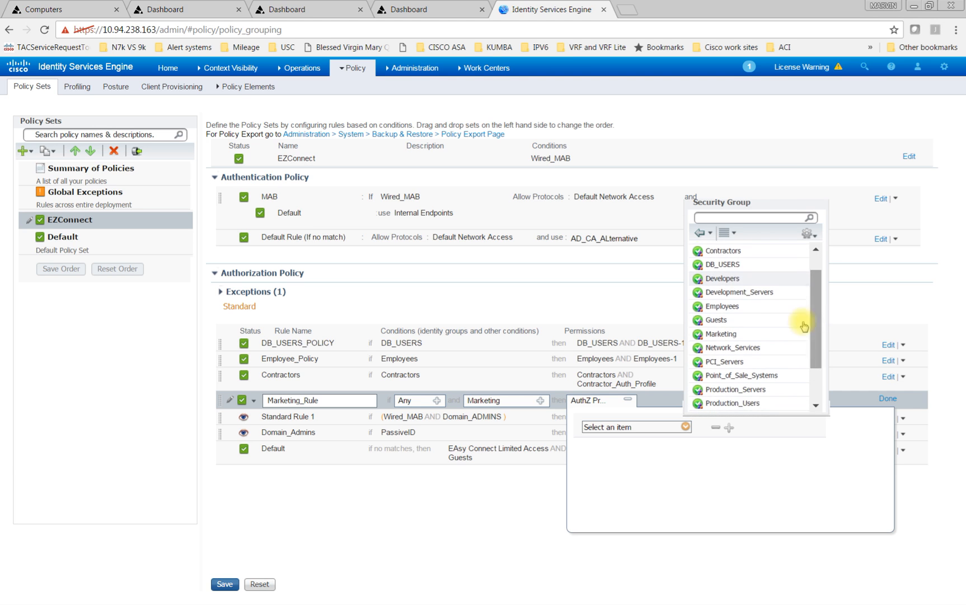
pyautogui.click(755, 330)
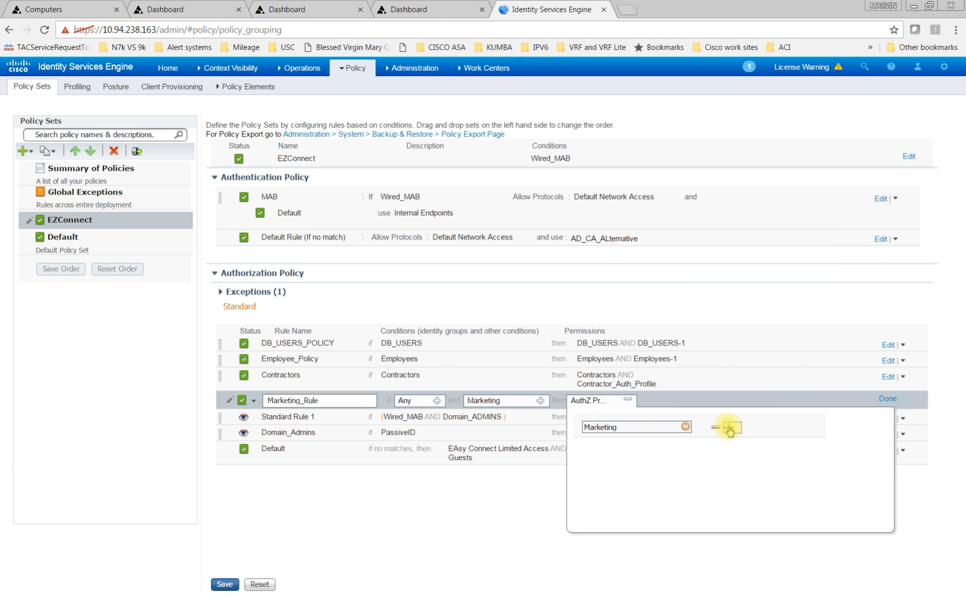
# - Add the standard authorization profile Marketing_profile to Marketing_Rule's permissions, finish editing the rule and save the EZConnect policy set
pyautogui.click(729, 428)
pyautogui.click(686, 449)
pyautogui.click(740, 283)
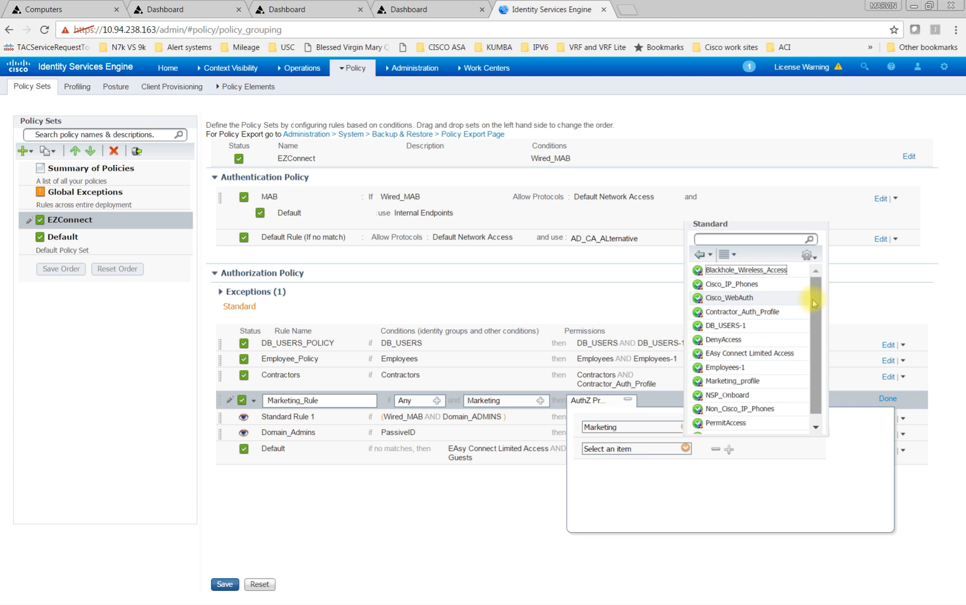
pyautogui.scroll(-1, 812, 336)
pyautogui.click(761, 371)
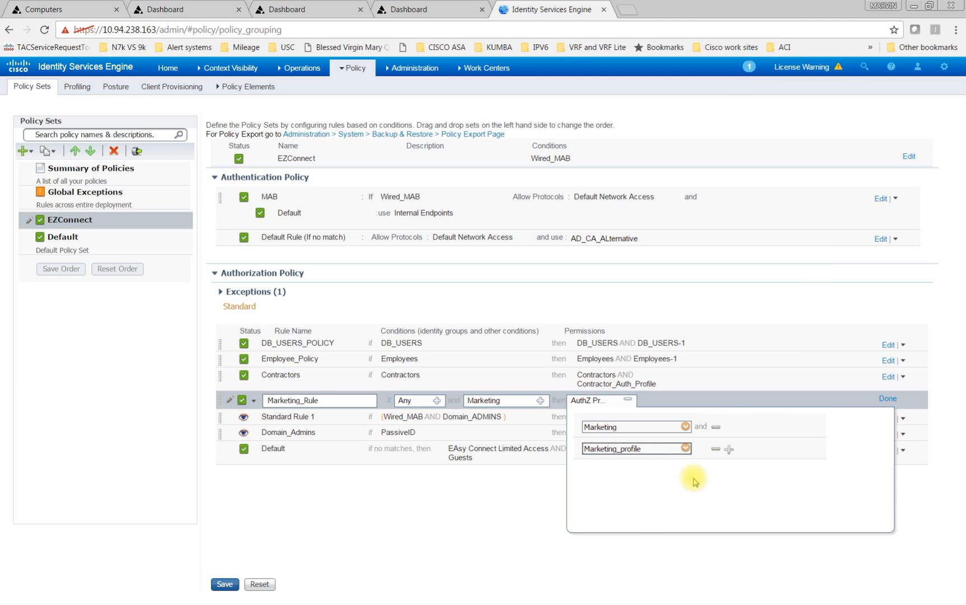
pyautogui.click(520, 527)
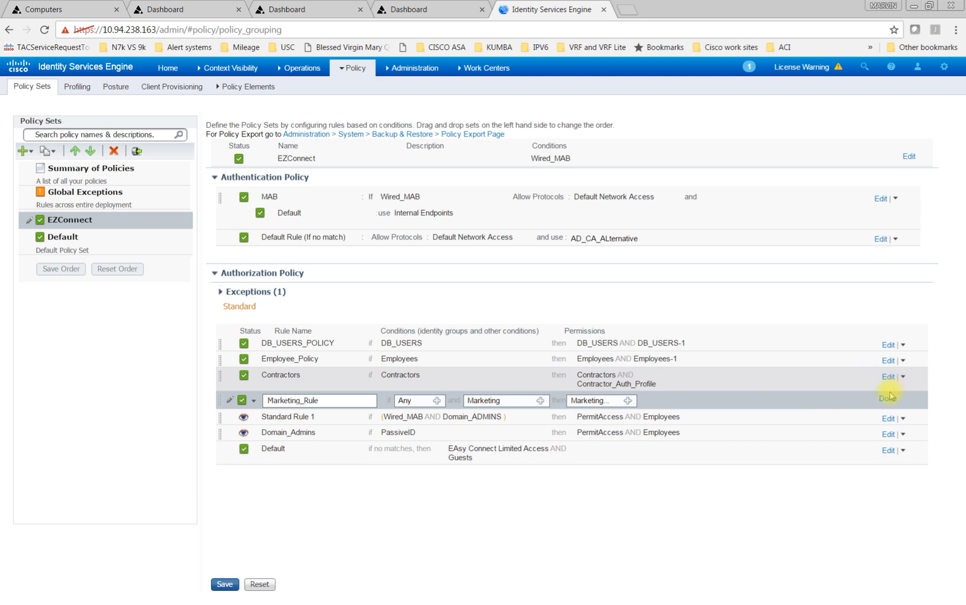
pyautogui.click(888, 398)
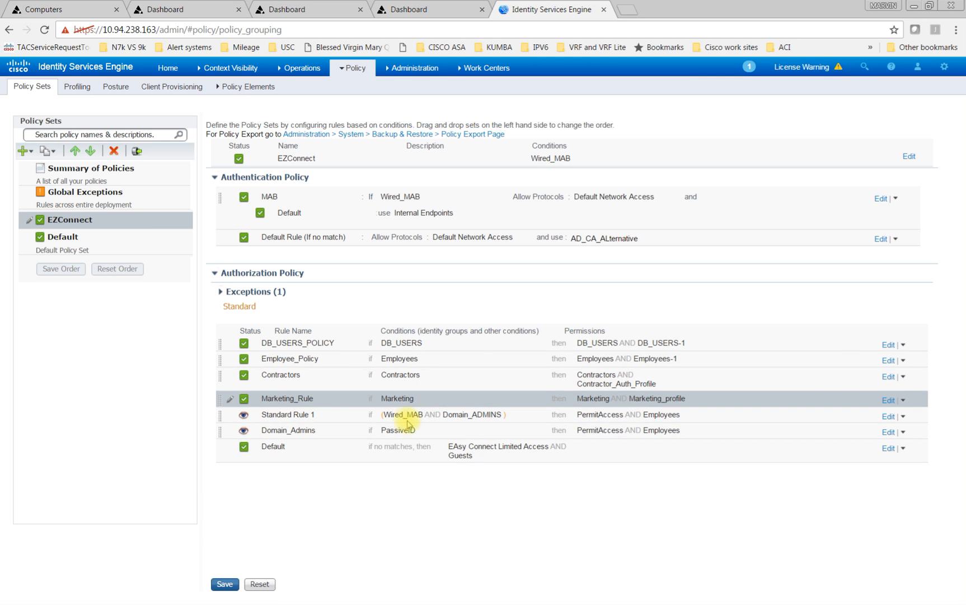
pyautogui.click(225, 585)
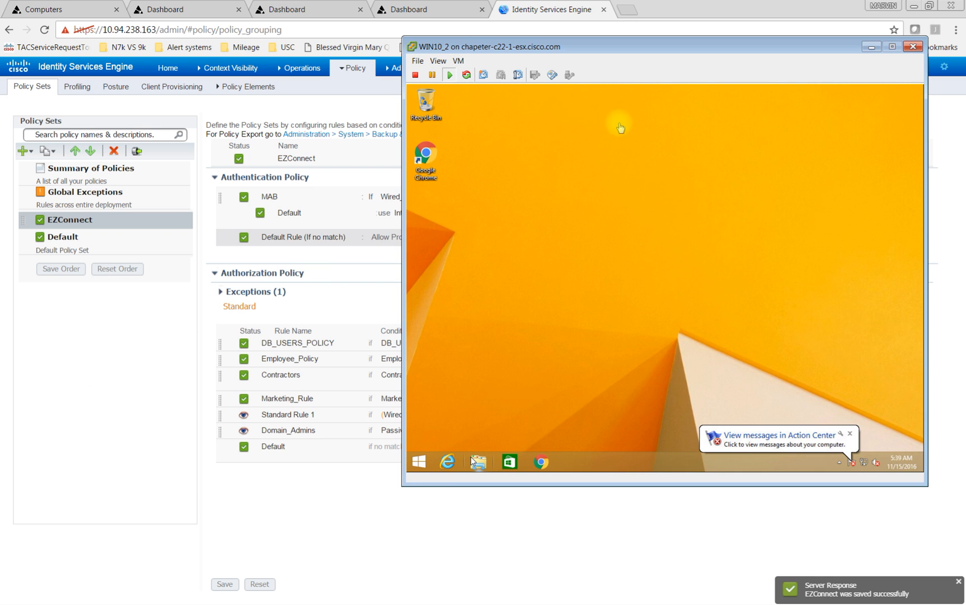
# - Switch to the WIN10_2 virtual machine console and sign the current Windows user out
pyautogui.click(462, 63)
pyautogui.moveTo(532, 81)
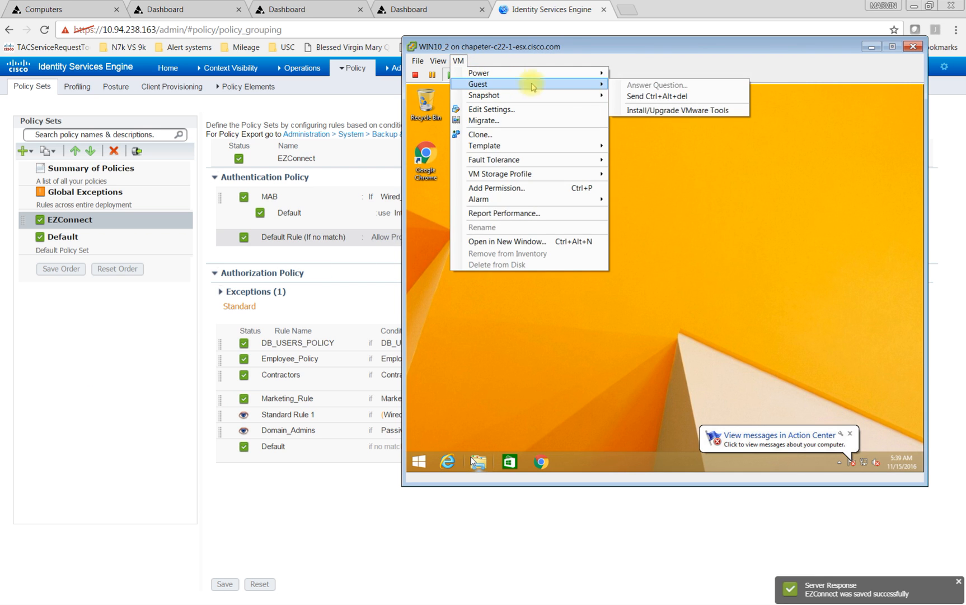
pyautogui.click(651, 98)
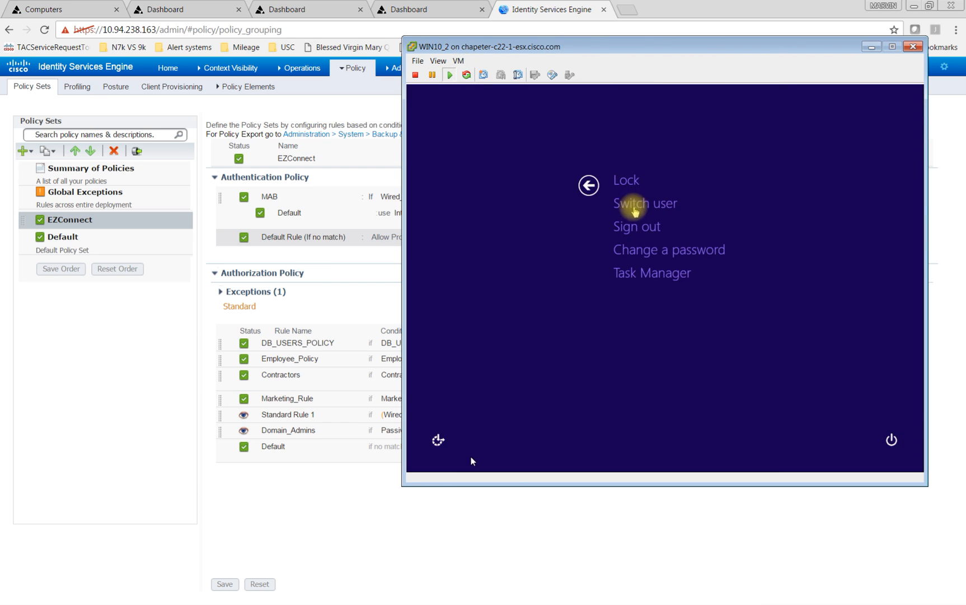
pyautogui.click(633, 226)
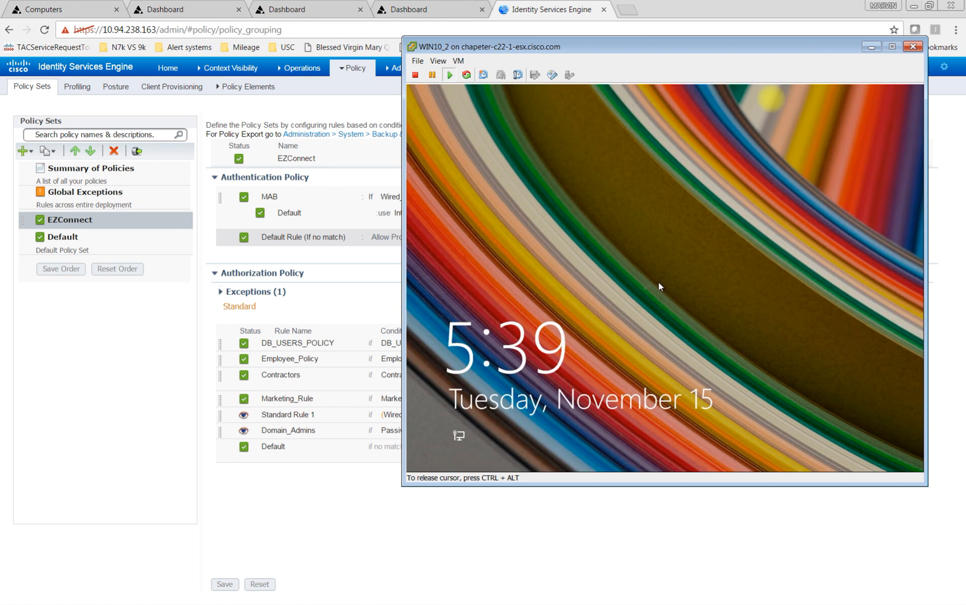
# - Sign in to the virtual machine as another user, entering mktg1 and the account password
pyautogui.click(659, 283)
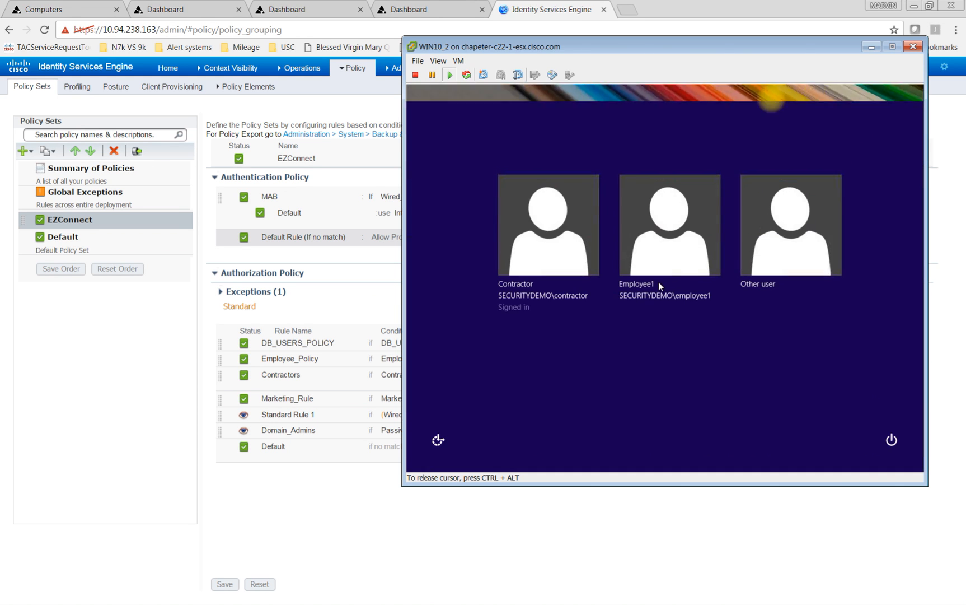
pyautogui.click(767, 266)
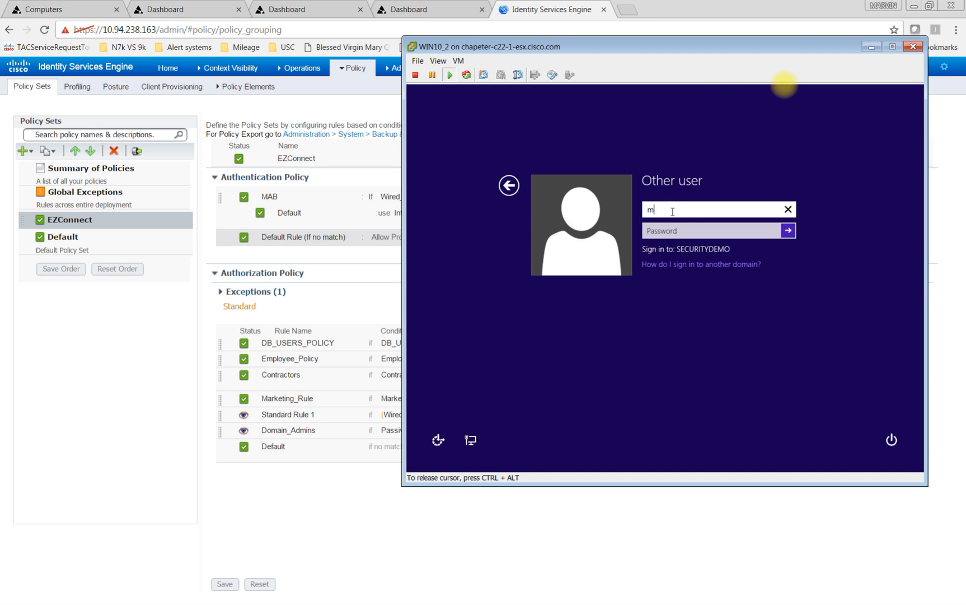
pyautogui.press('Tab')
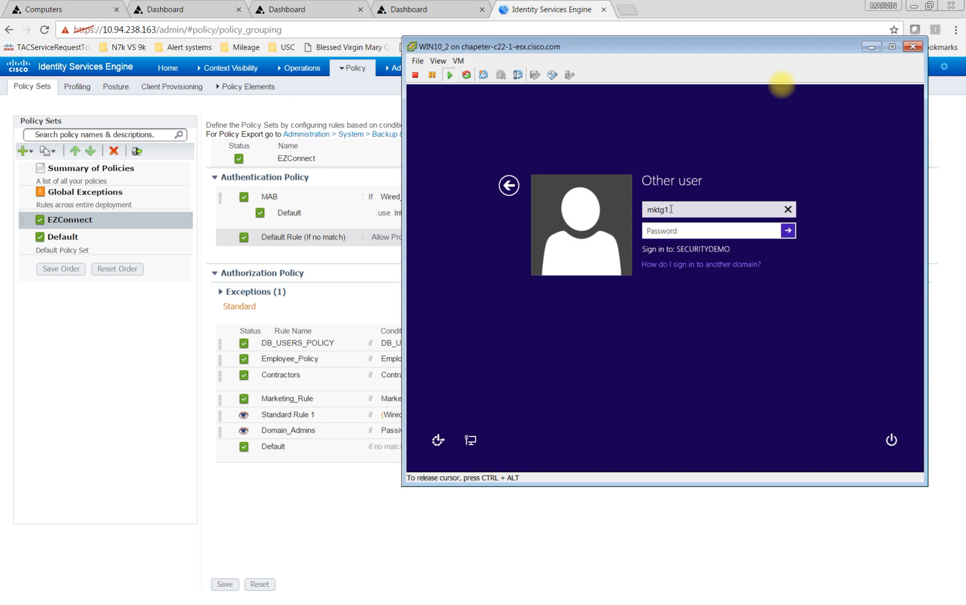
pyautogui.press('Return')
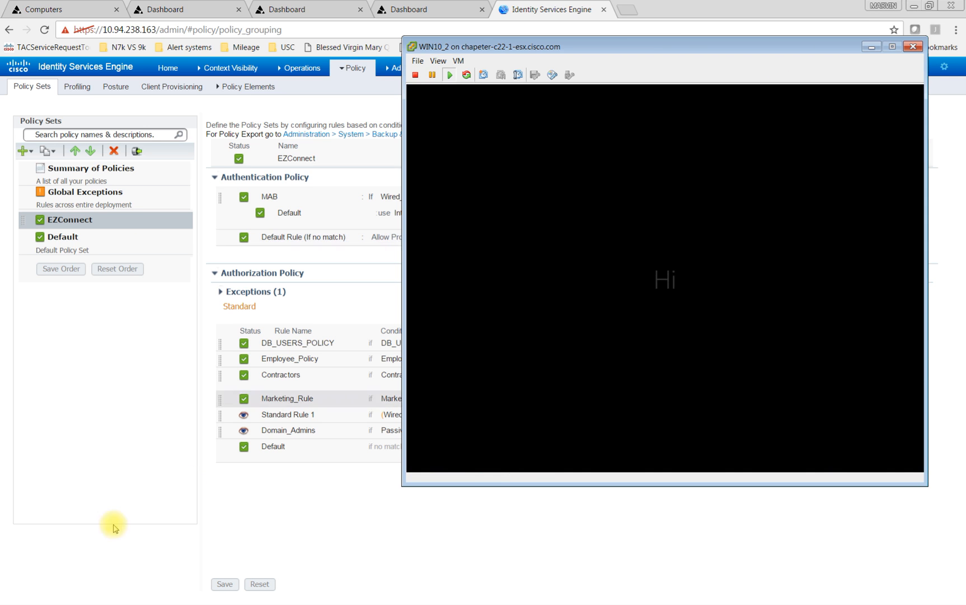
# - Switch to the PuTTY session on the switch and list the applied access lists with sh access-lists
pyautogui.click(122, 604)
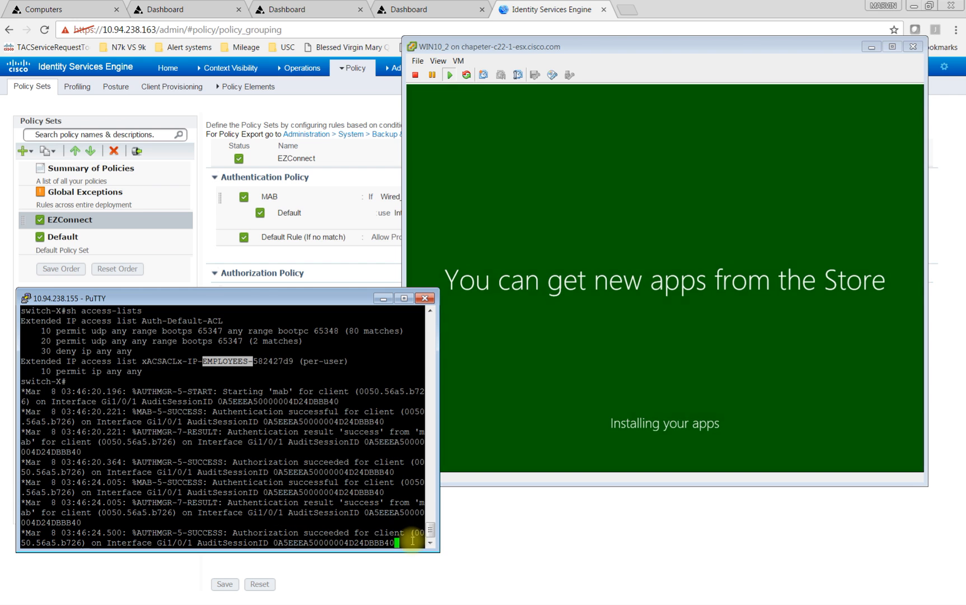
pyautogui.click(412, 534)
pyautogui.press('Return')
pyautogui.press('Return')
pyautogui.press('Return')
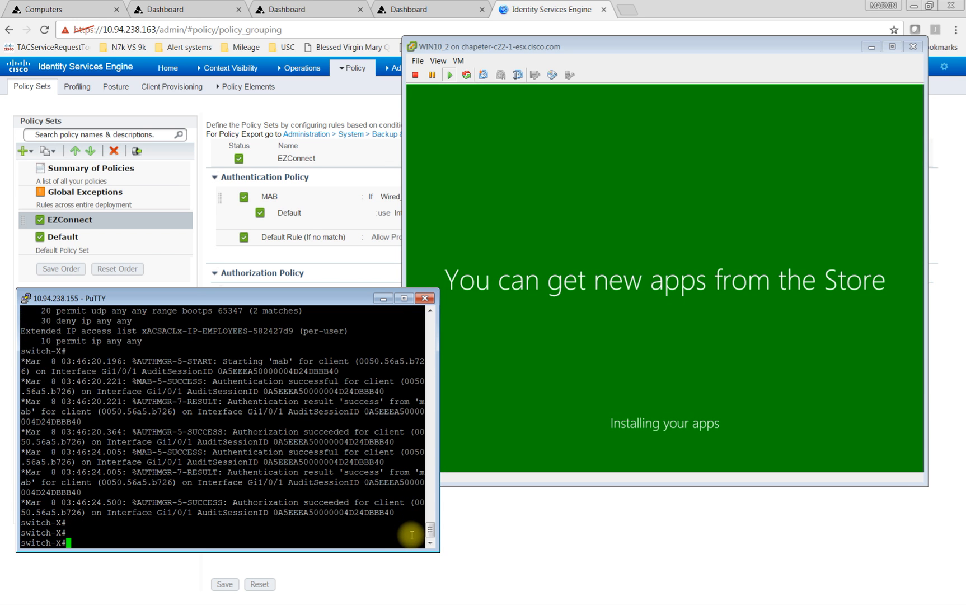
pyautogui.write('sh acce')
pyautogui.press('Tab')
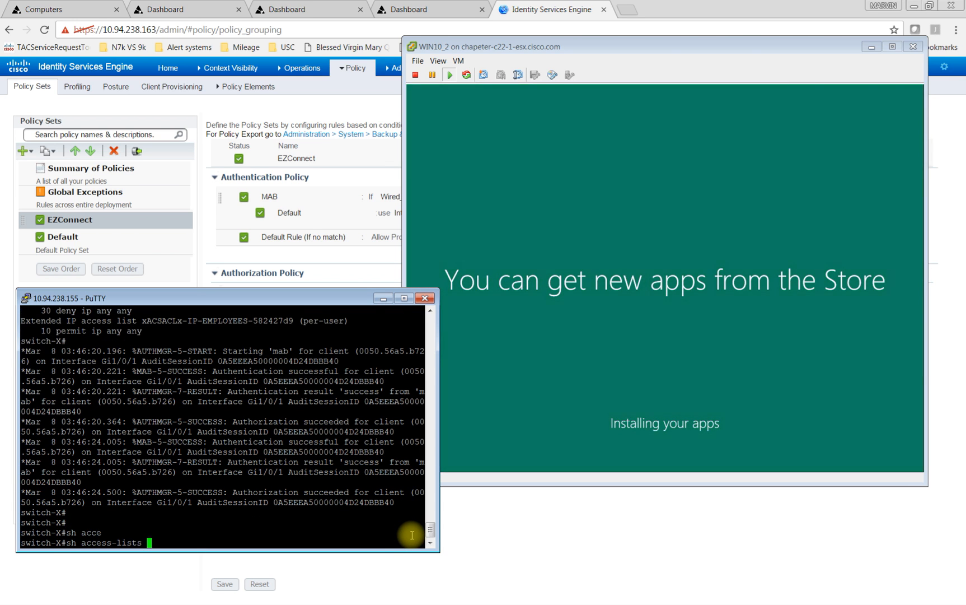
pyautogui.press('Return')
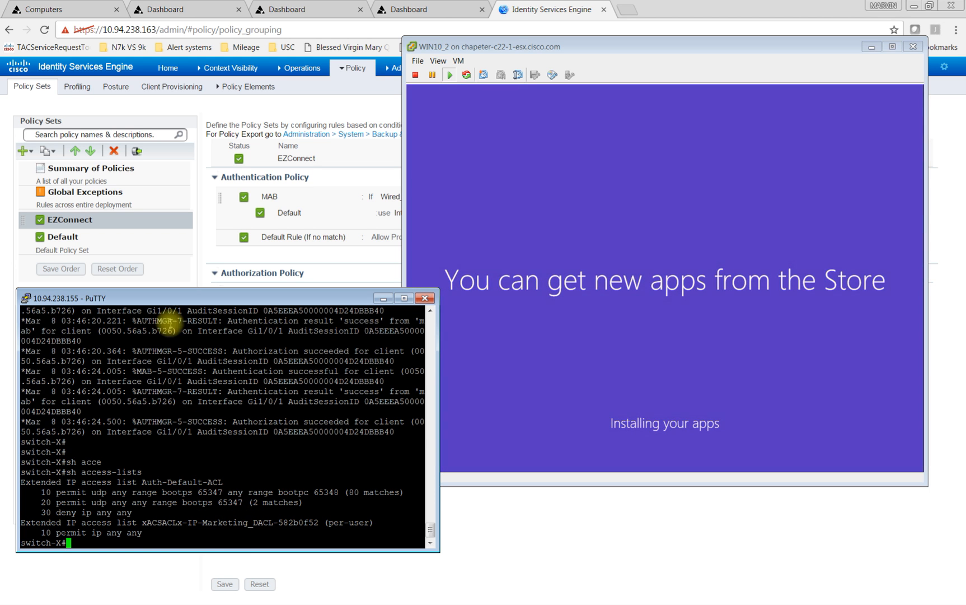
# - Minimize the virtual machine console and view all SXP mappings in the ISE TrustSec work center
pyautogui.moveTo(351, 68)
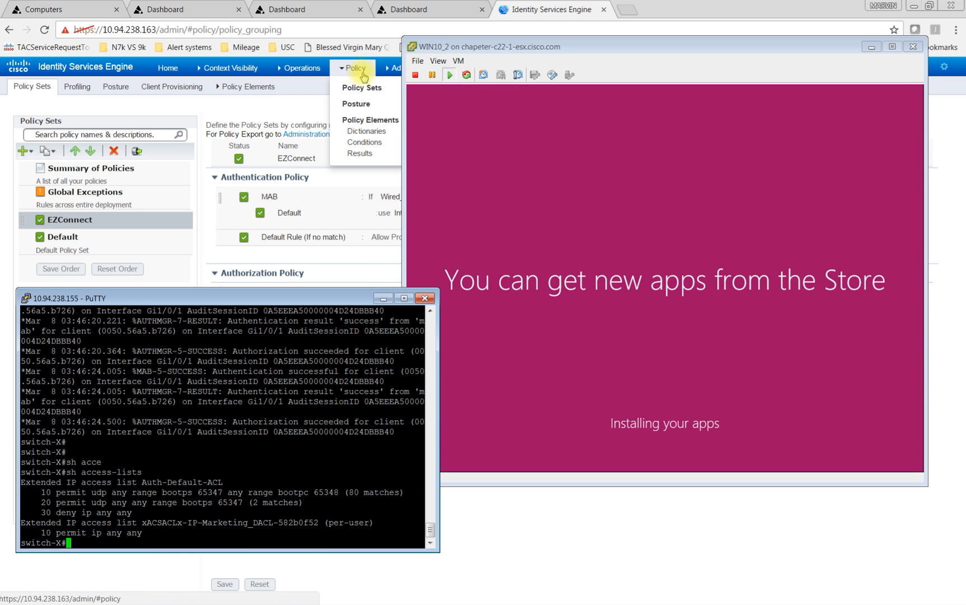
pyautogui.click(871, 46)
pyautogui.moveTo(451, 72)
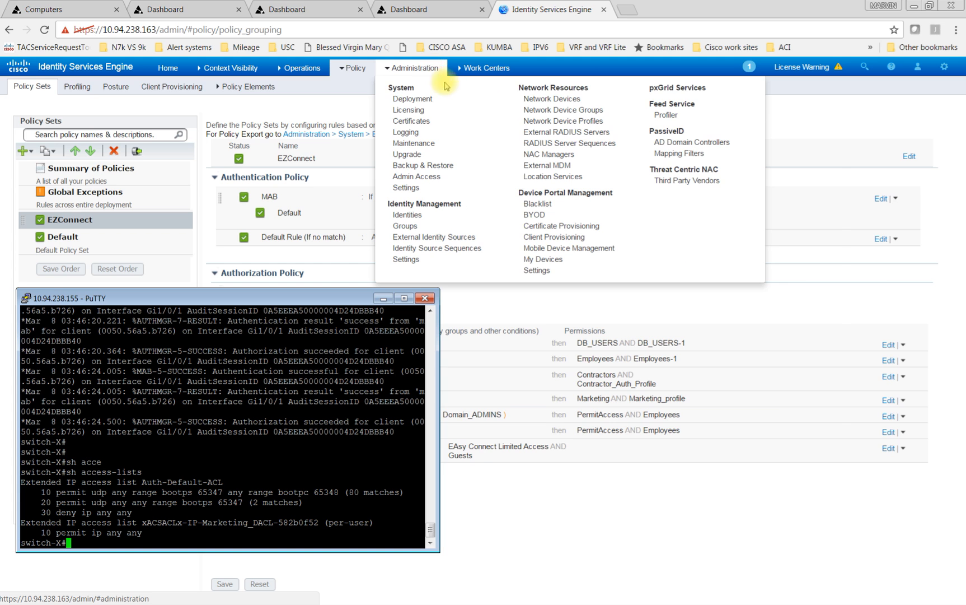
pyautogui.moveTo(488, 68)
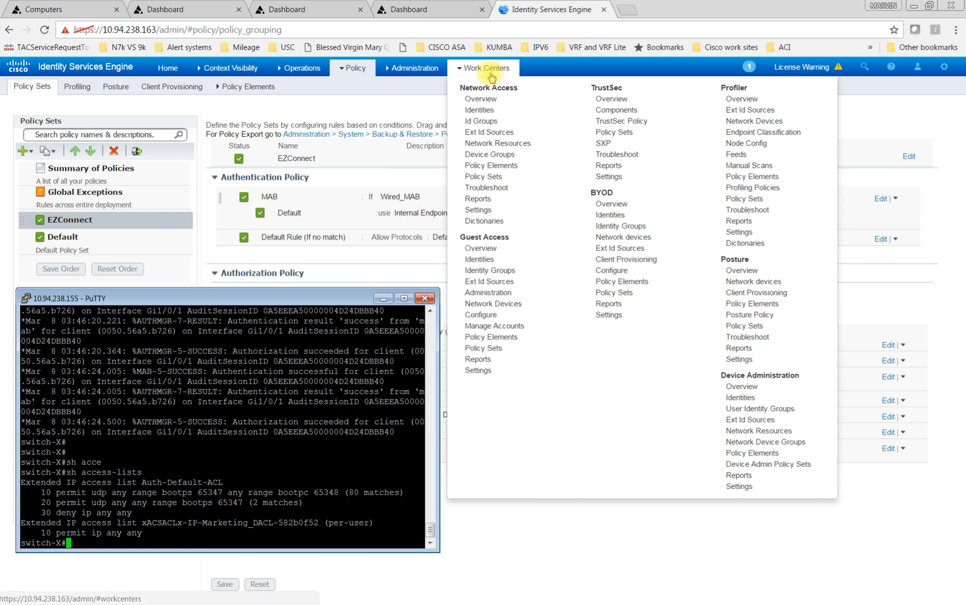
pyautogui.click(603, 144)
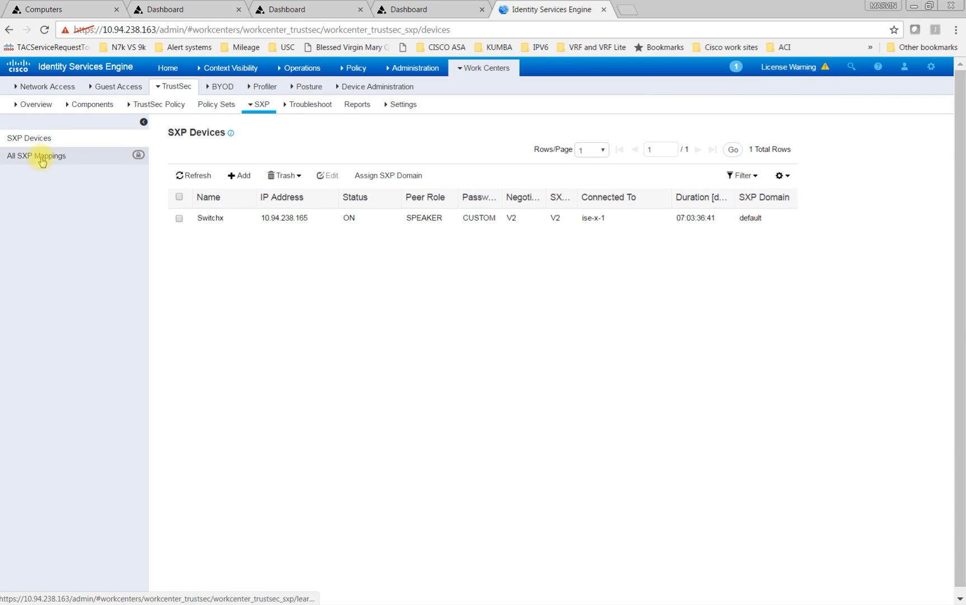
pyautogui.click(41, 160)
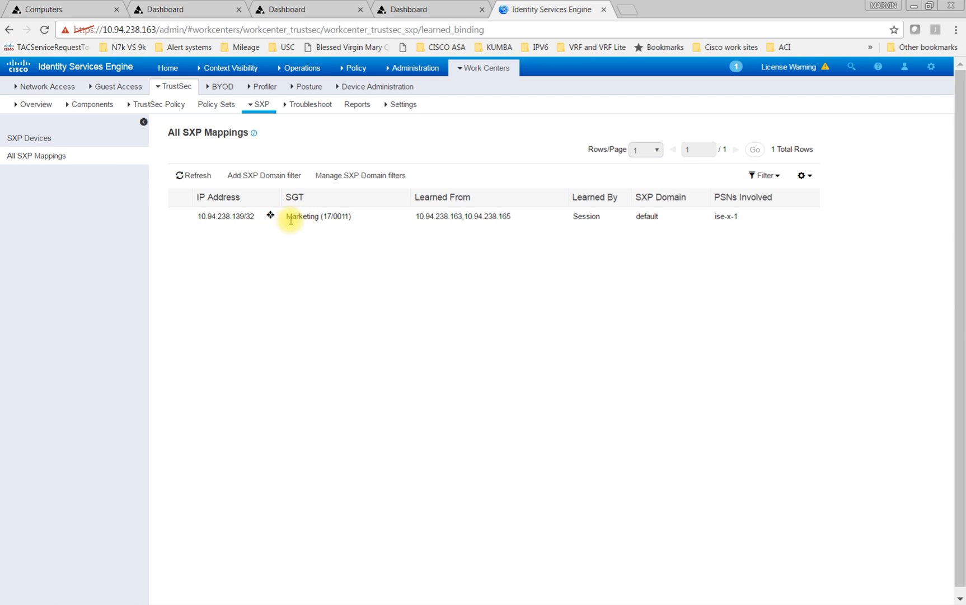